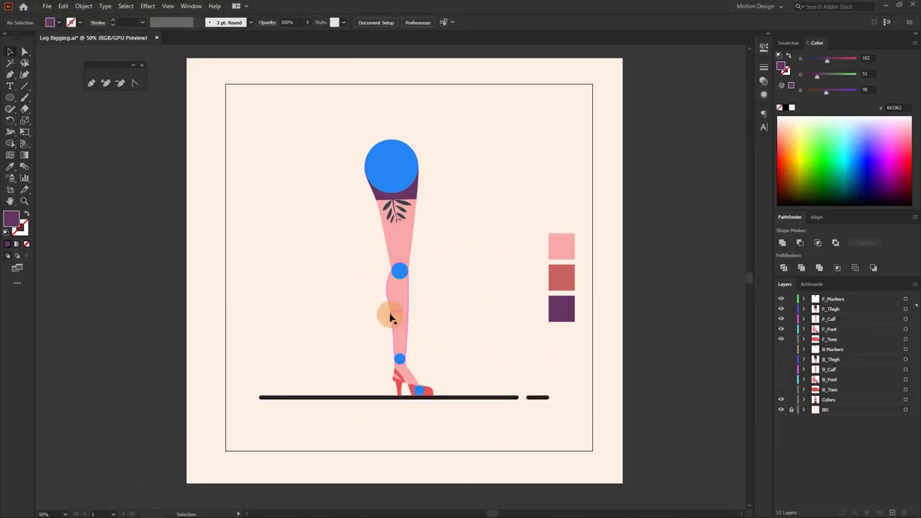
Toggle the F_Markers, F_Thigh and F_Calf layers off and on to show each front-leg part
click(827, 301)
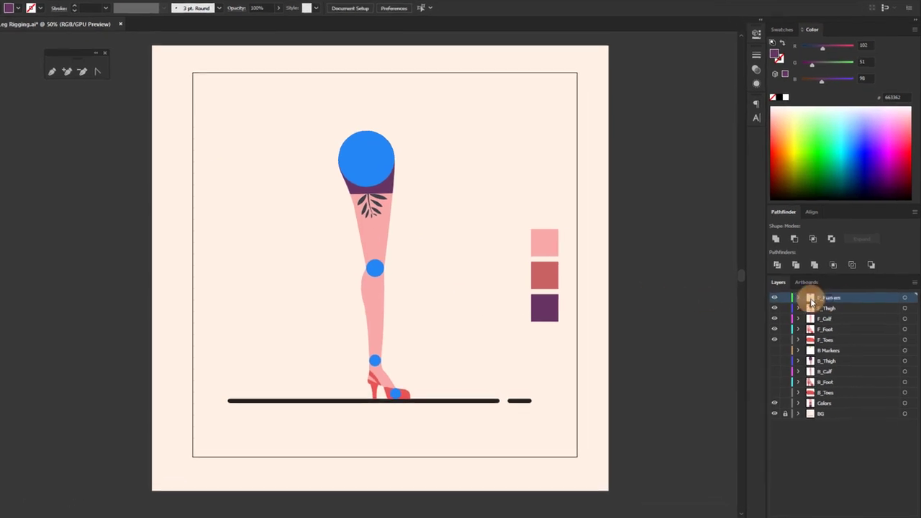
click(781, 299)
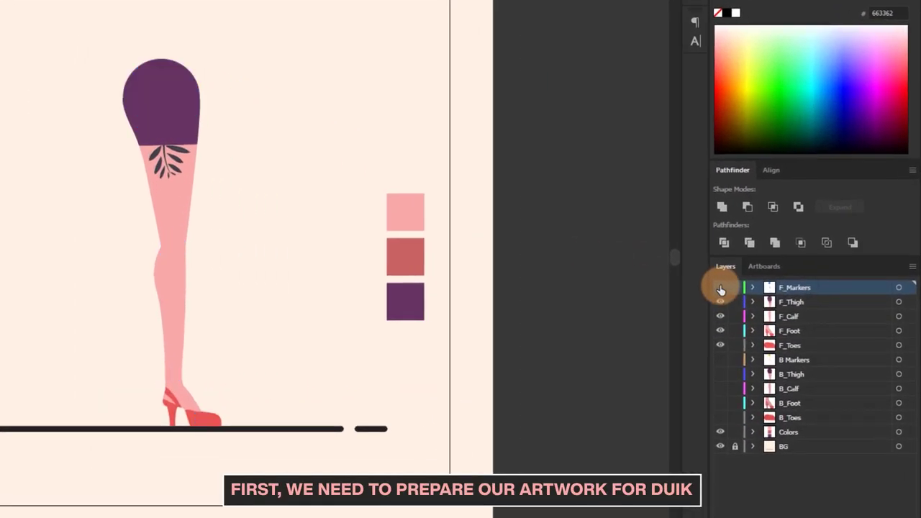
click(720, 289)
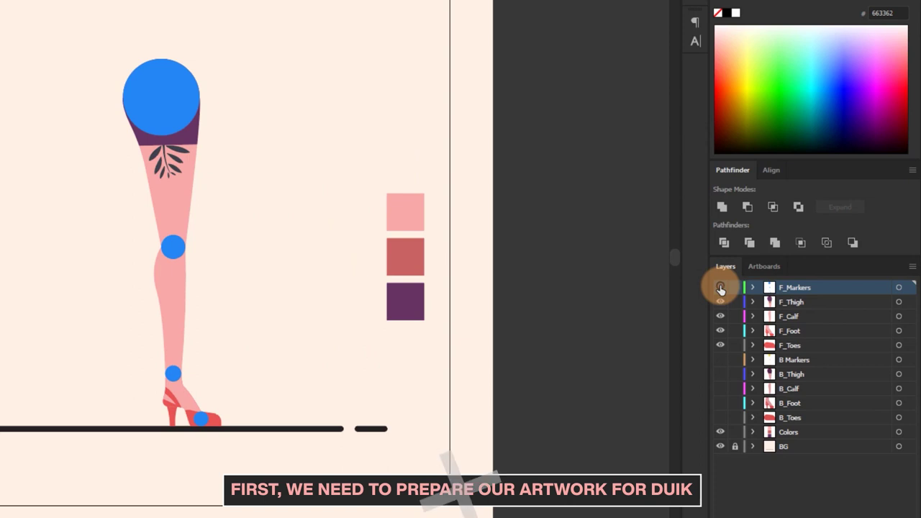
click(720, 289)
click(720, 302)
click(720, 303)
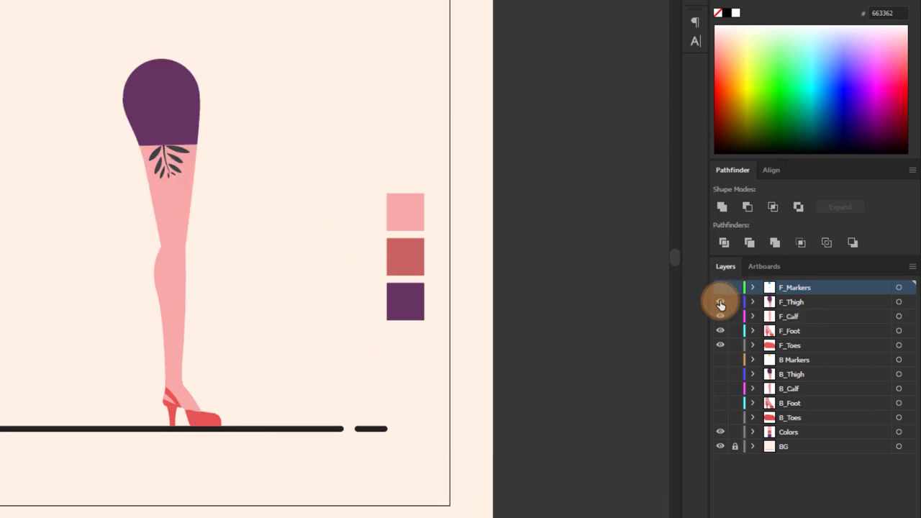
click(720, 317)
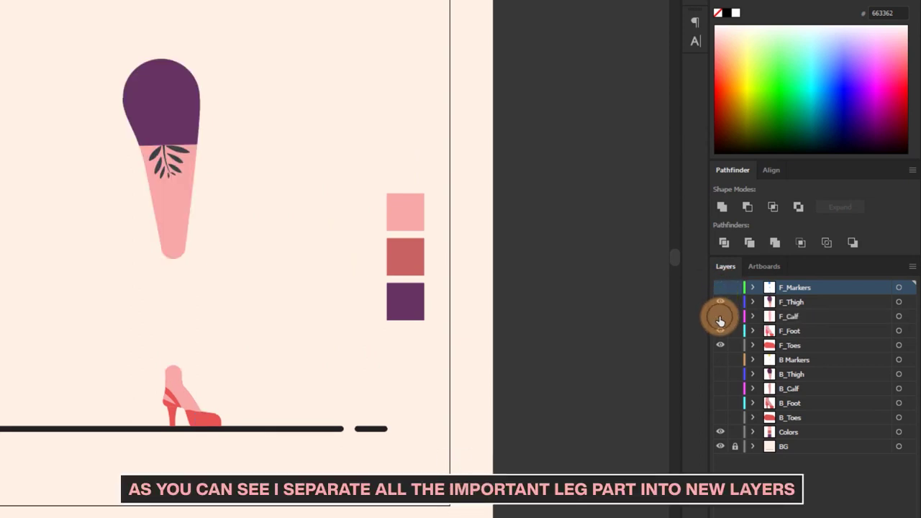
click(720, 317)
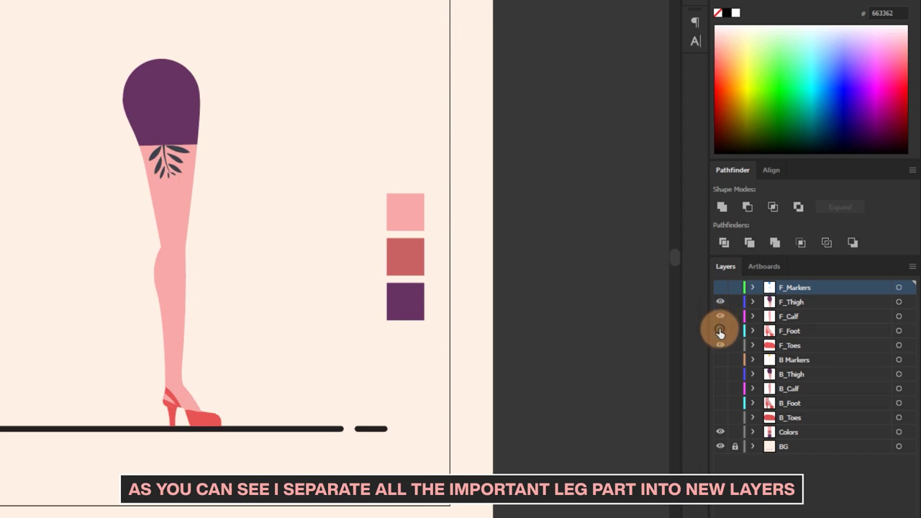
click(720, 331)
mouse_move(334, 288)
mouse_down()
mouse_move(509, 289)
mouse_move(582, 306)
mouse_up()
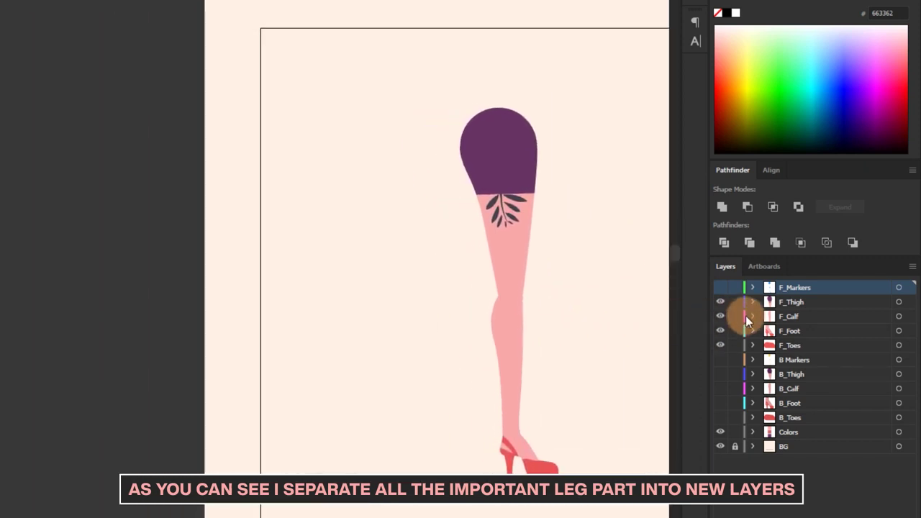
Flip the front thigh and calf off and on, hide the foot, and show the markers
click(798, 302)
click(721, 305)
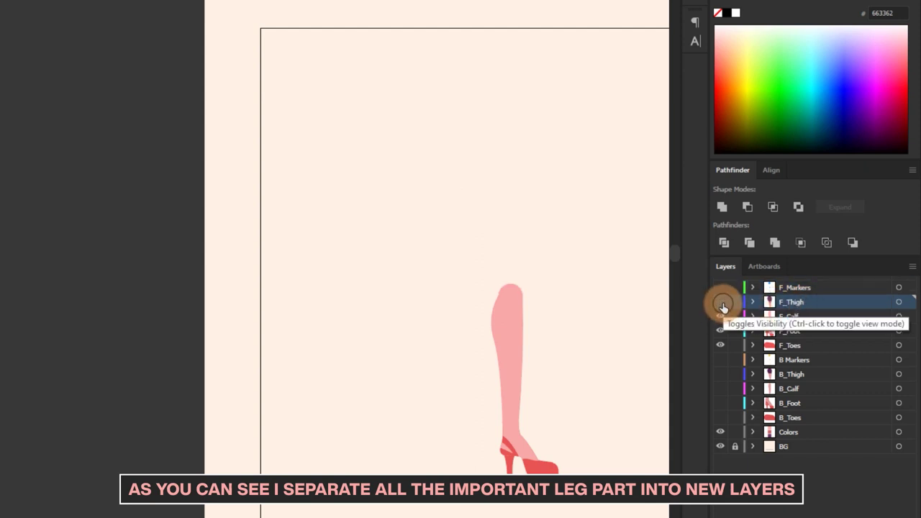
click(723, 305)
click(723, 318)
click(723, 318)
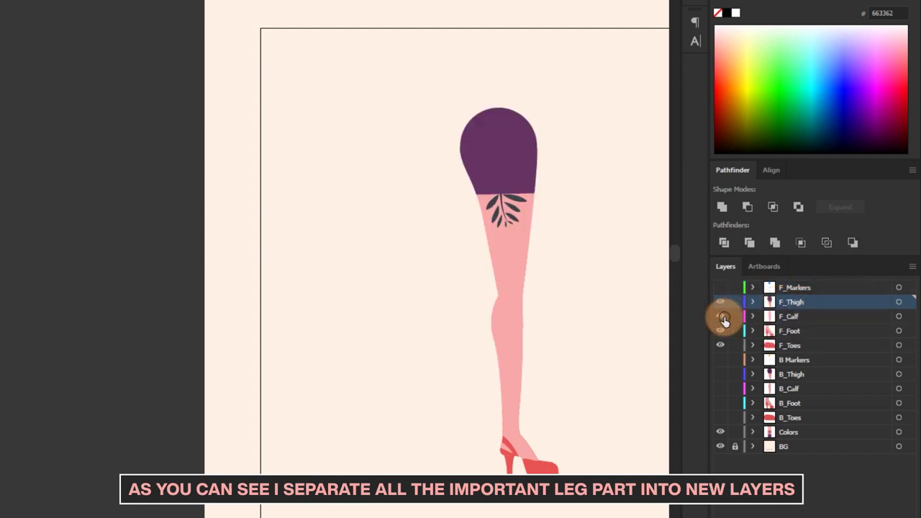
click(720, 332)
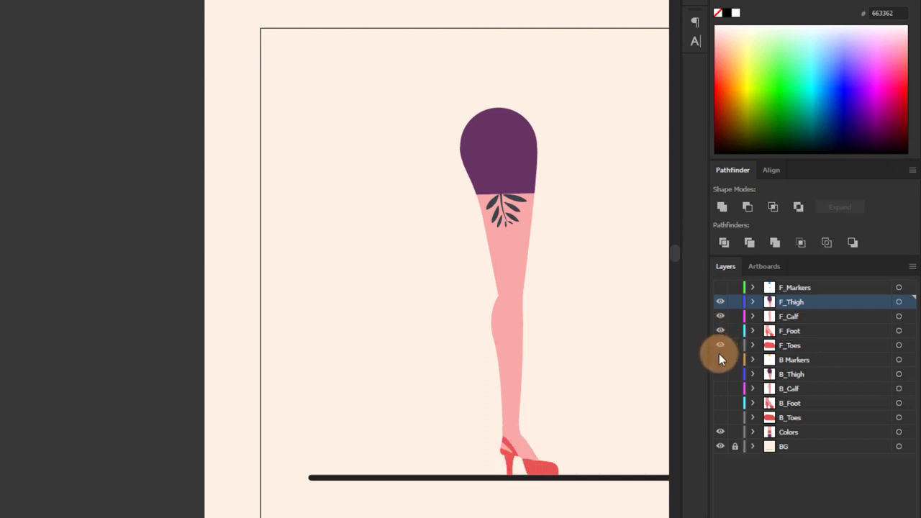
click(721, 288)
Select and deselect the top hip marker, then hide all front-leg layers at once
scroll(572, 460, up, 1)
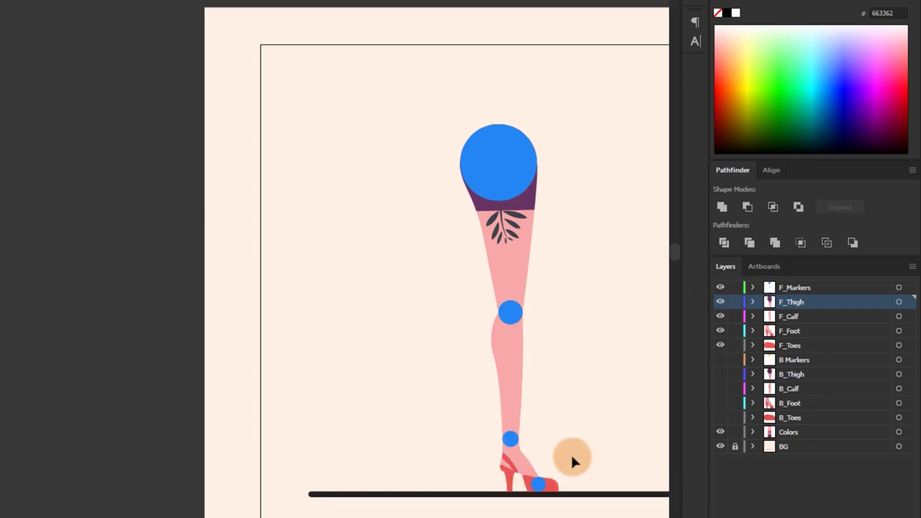
scroll(566, 487, up, 1)
scroll(569, 492, up, 1)
scroll(384, 479, up, 5)
scroll(385, 479, right, 5)
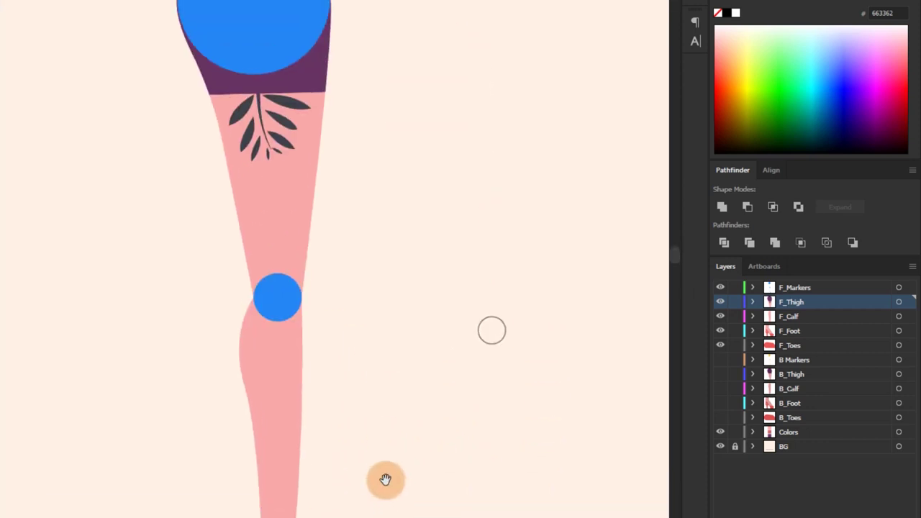
scroll(413, 367, up, 1)
scroll(362, 208, down, 5)
scroll(360, 288, down, 1)
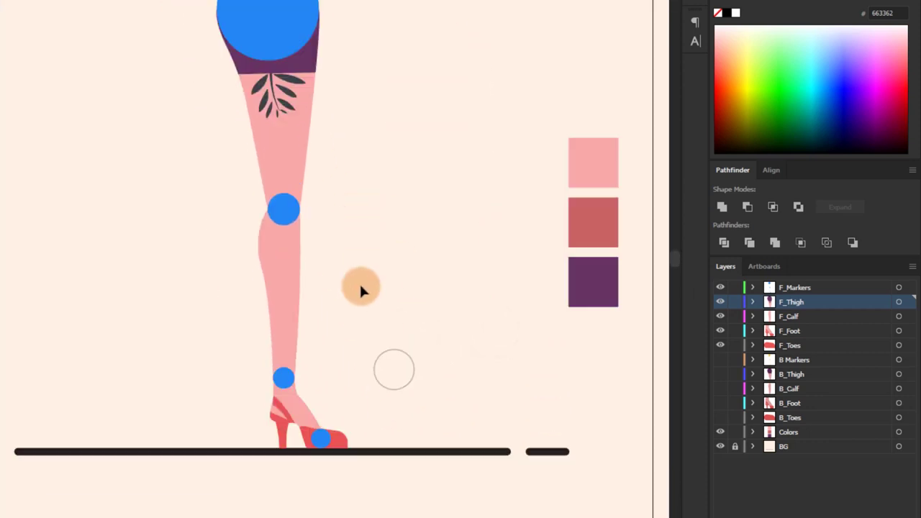
scroll(253, 284, right, 2)
scroll(245, 269, right, 2)
click(123, 62)
click(795, 312)
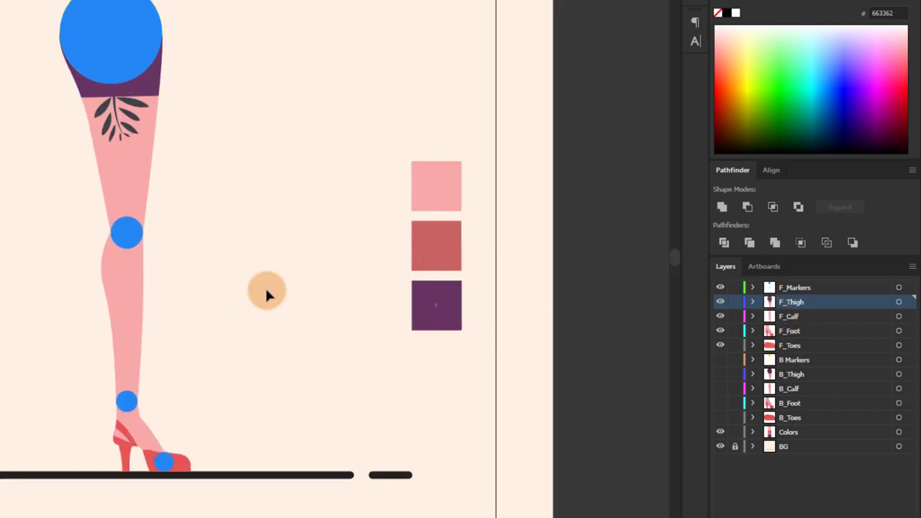
mouse_move(720, 288)
mouse_down()
mouse_move(723, 329)
mouse_move(754, 365)
mouse_up()
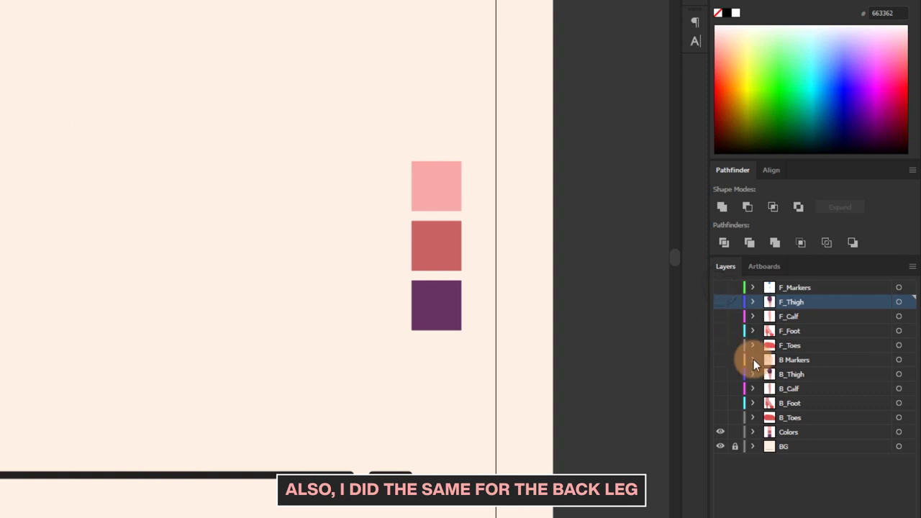
Show the yellow B_Markers and the B_Thigh, B_Calf and B_Foot artwork
click(800, 364)
click(720, 360)
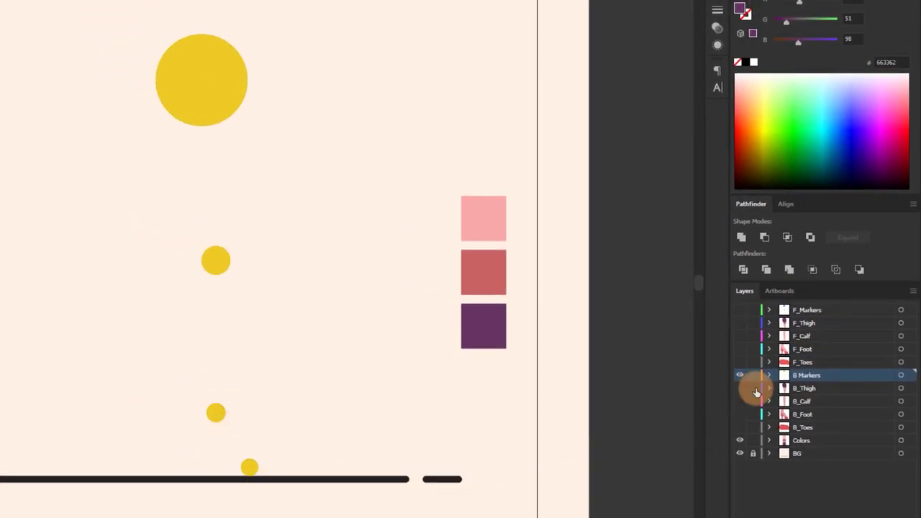
click(739, 390)
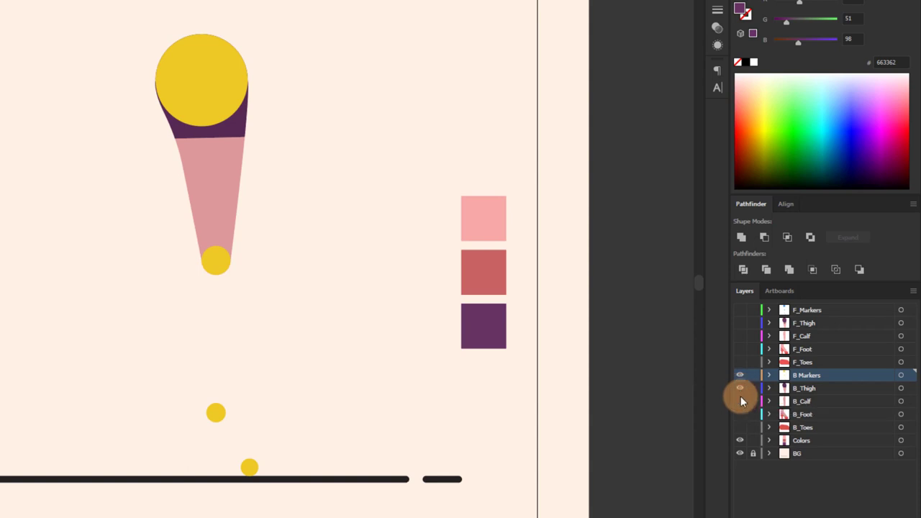
click(740, 403)
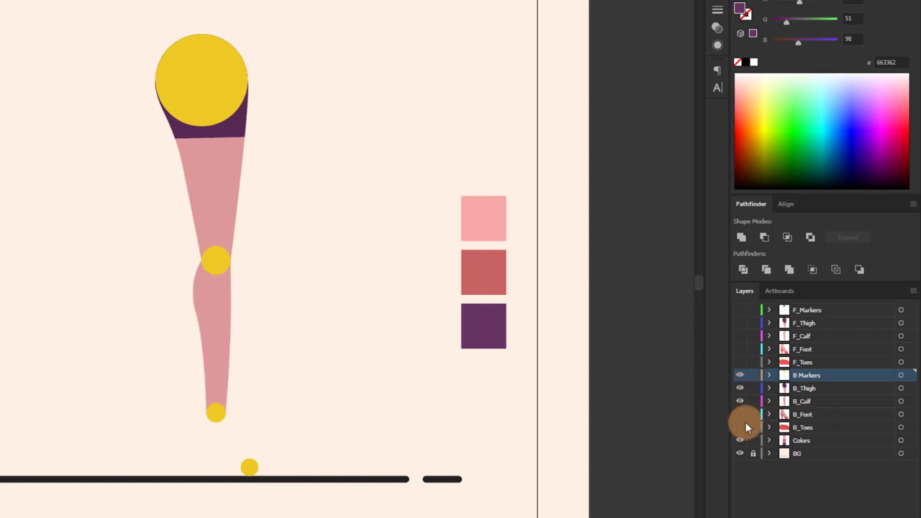
click(740, 416)
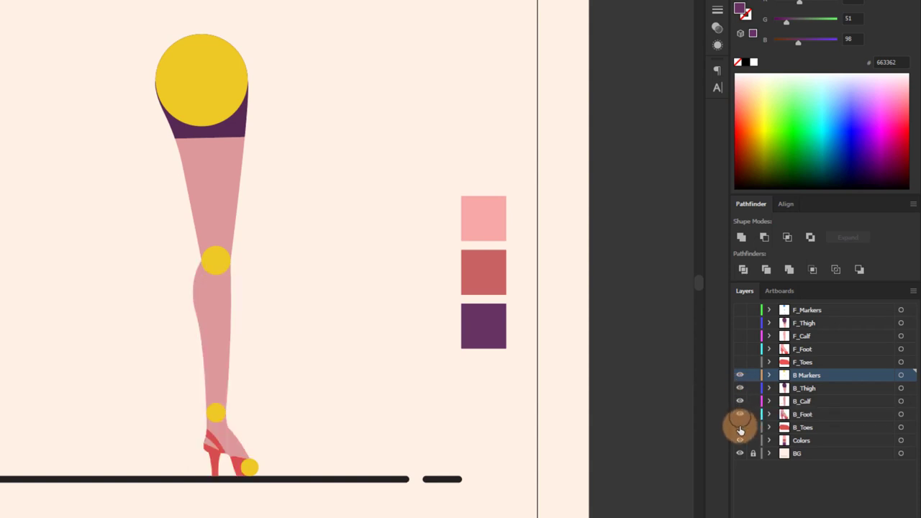
click(242, 500)
alt+click(254, 443)
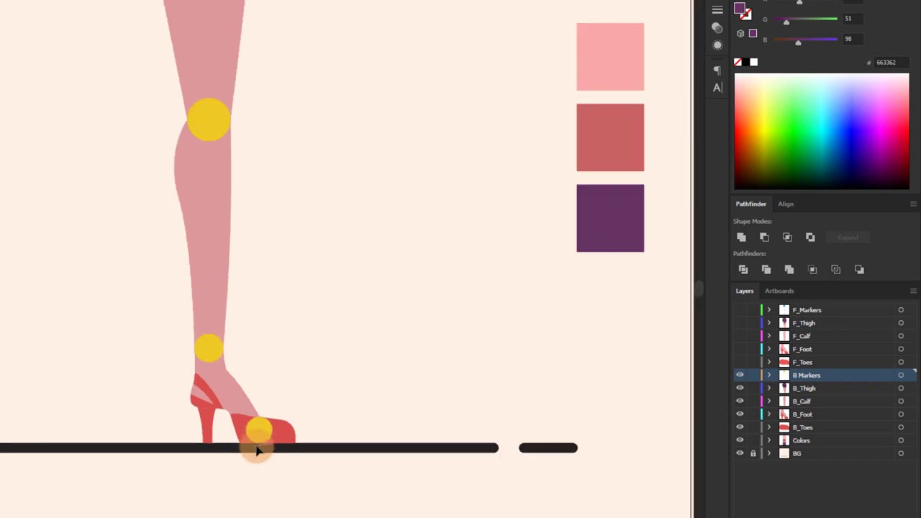
alt+click(258, 441)
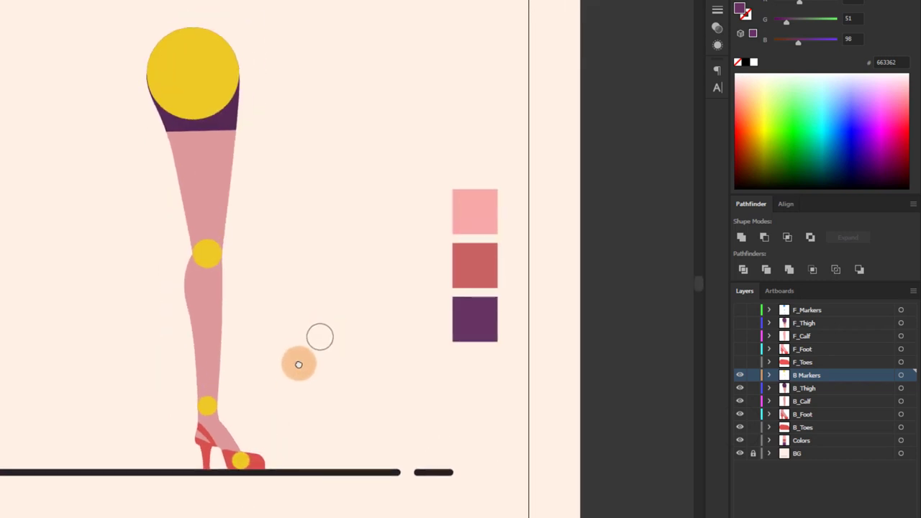
Pull the back calf and thigh aside to show they're separate, undo each, then show all layers
click(739, 376)
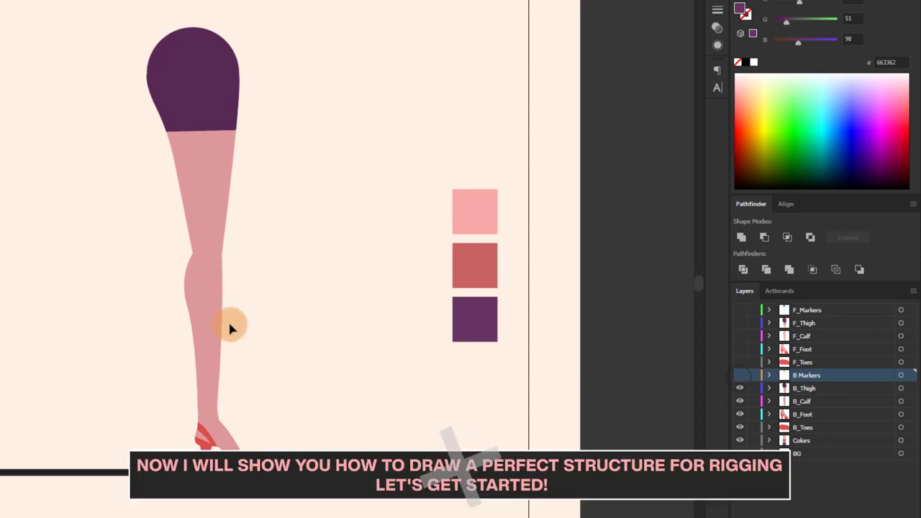
drag(196, 316, 75, 309)
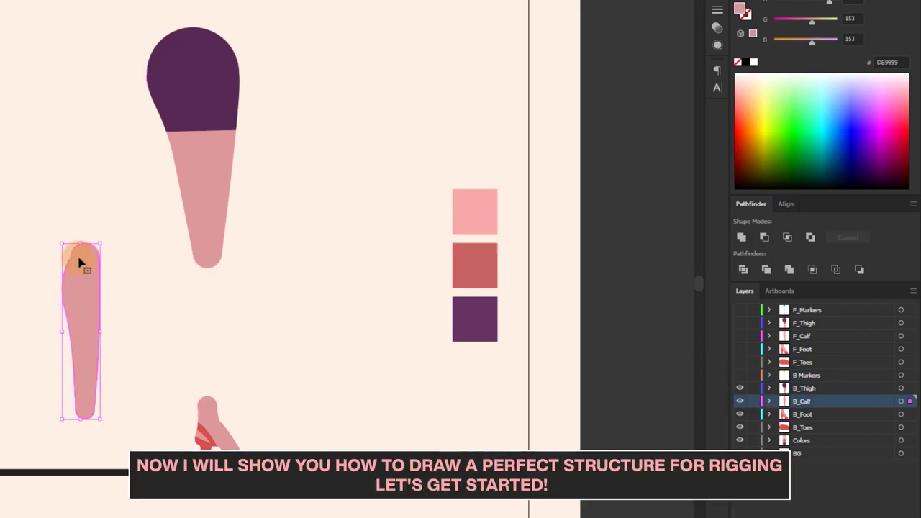
key(ctrl+z)
drag(204, 169, 88, 171)
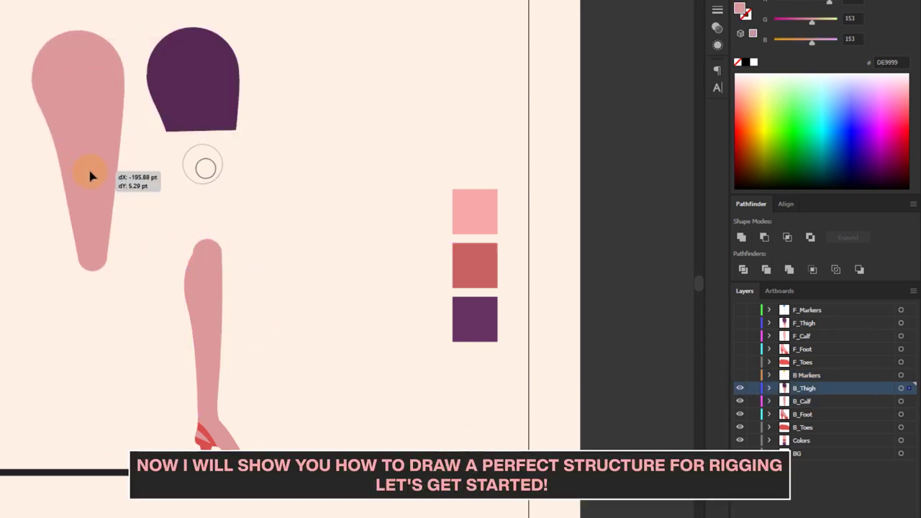
key(ctrl+z)
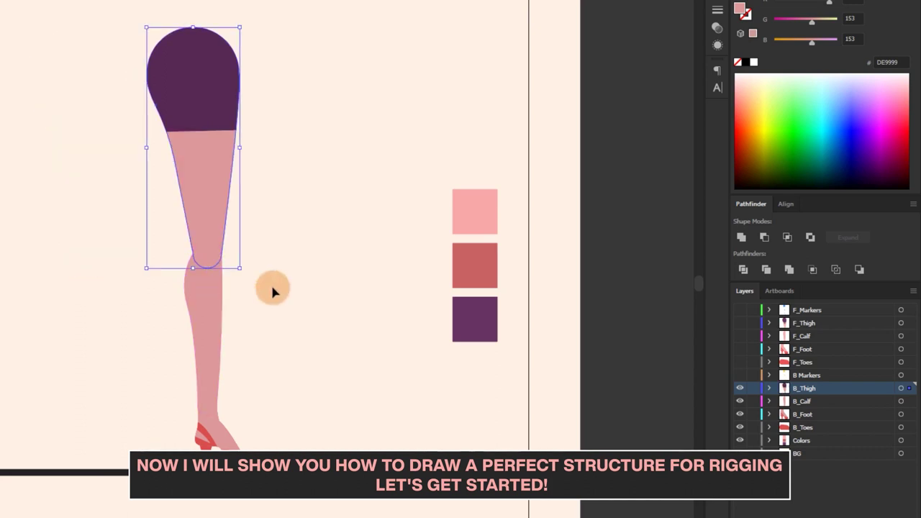
click(314, 271)
scroll(314, 272, down, 2)
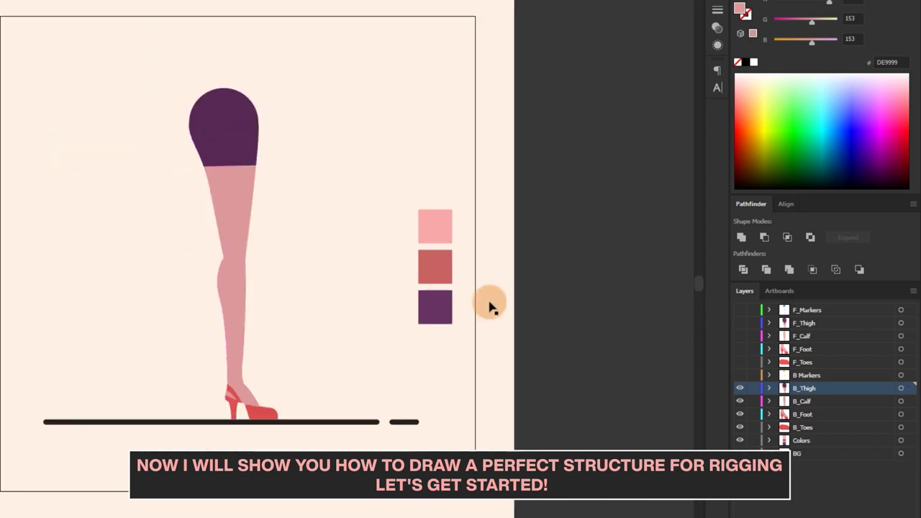
drag(742, 383, 740, 310)
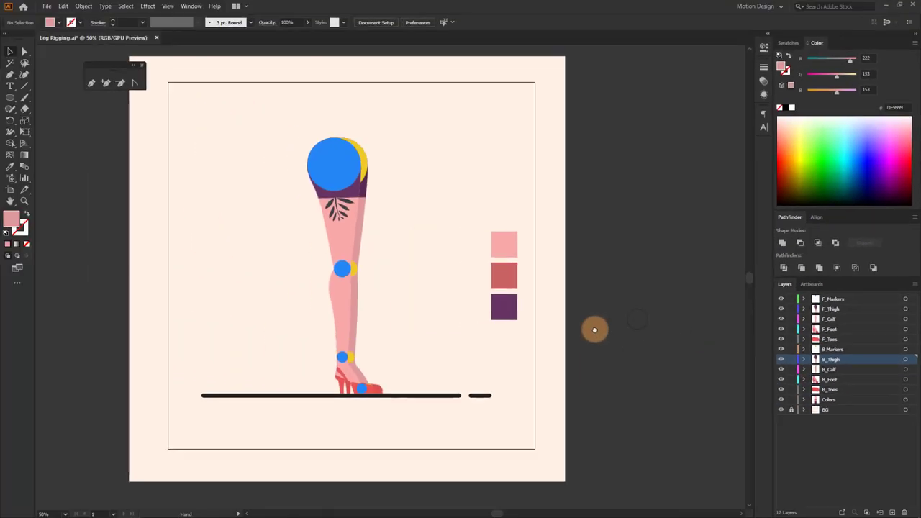
Create a new Illustrator document named Ref
click(47, 8)
click(54, 16)
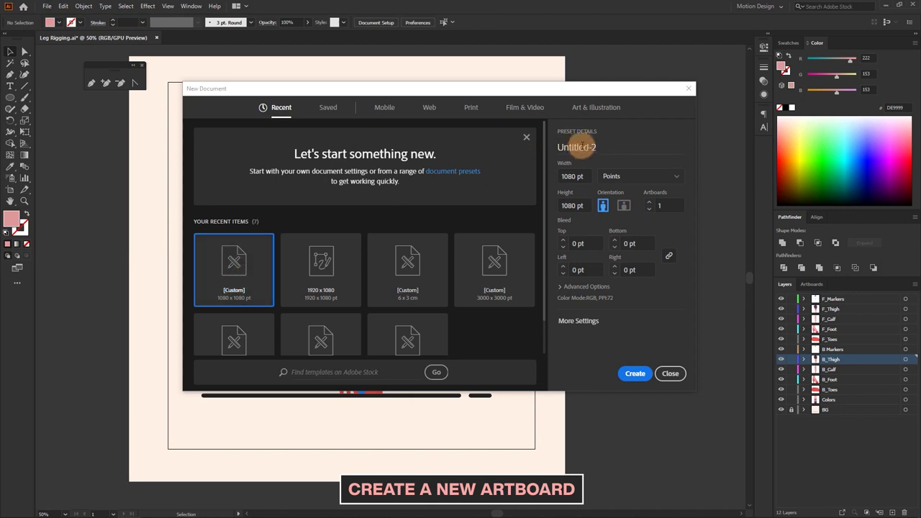
click(582, 146)
text(Ref)
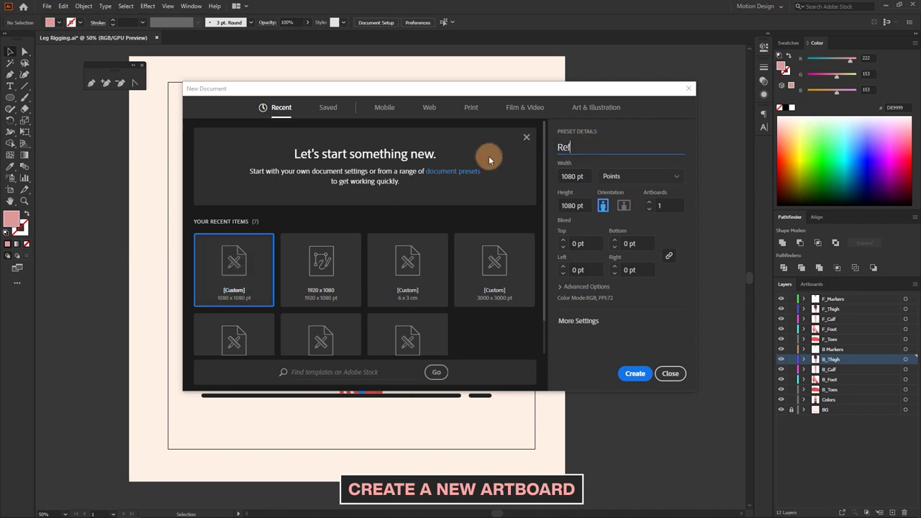
click(635, 373)
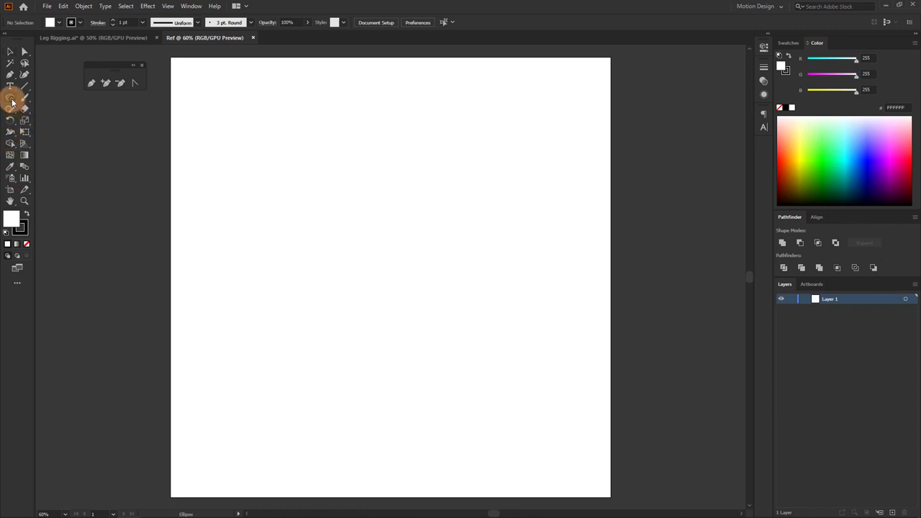
Draw a circle near the top of the artboard and shrink the duplicated lower copies
drag(13, 102, 56, 122)
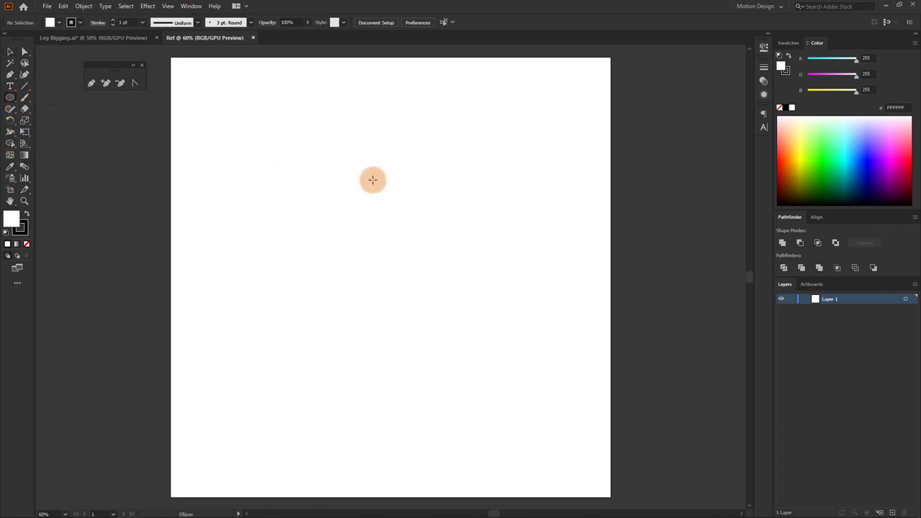
mouse_move(373, 180)
mouse_down()
mouse_move(397, 212)
mouse_move(399, 321)
mouse_up()
key(v)
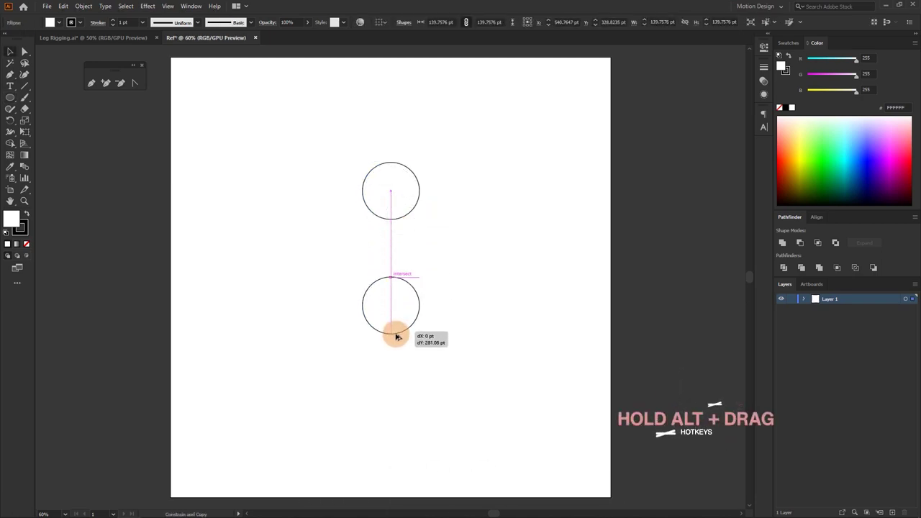
mouse_move(419, 280)
mouse_down()
mouse_move(400, 407)
mouse_move(401, 397)
mouse_move(452, 444)
mouse_move(455, 417)
mouse_move(438, 442)
mouse_move(365, 228)
mouse_up()
ctrl+click(393, 450)
Set the four joint circles to no fill with a black 2 pt stroke
key(ctrl+minus)
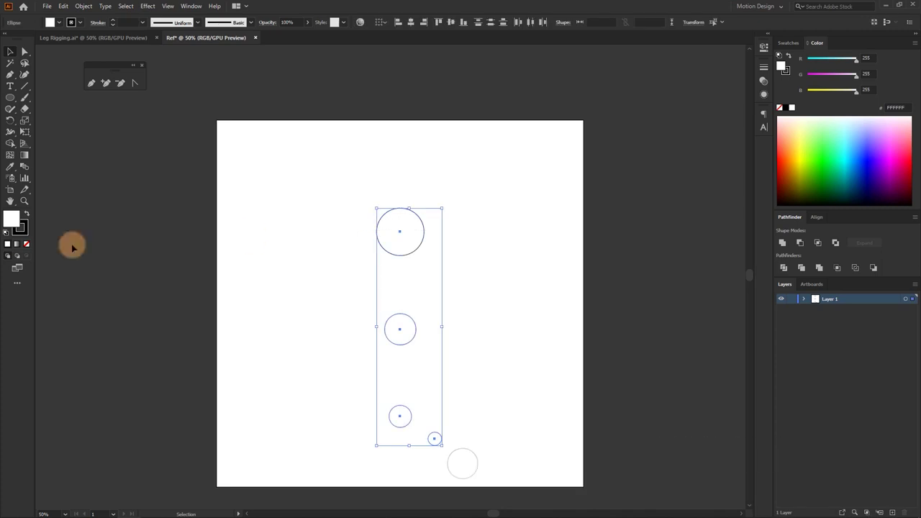
click(27, 246)
click(25, 232)
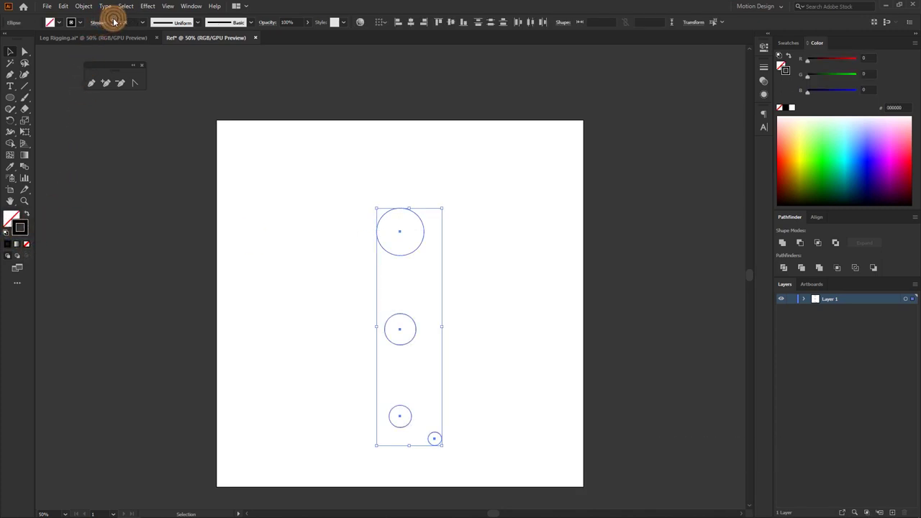
click(333, 326)
key(ctrl+plus)
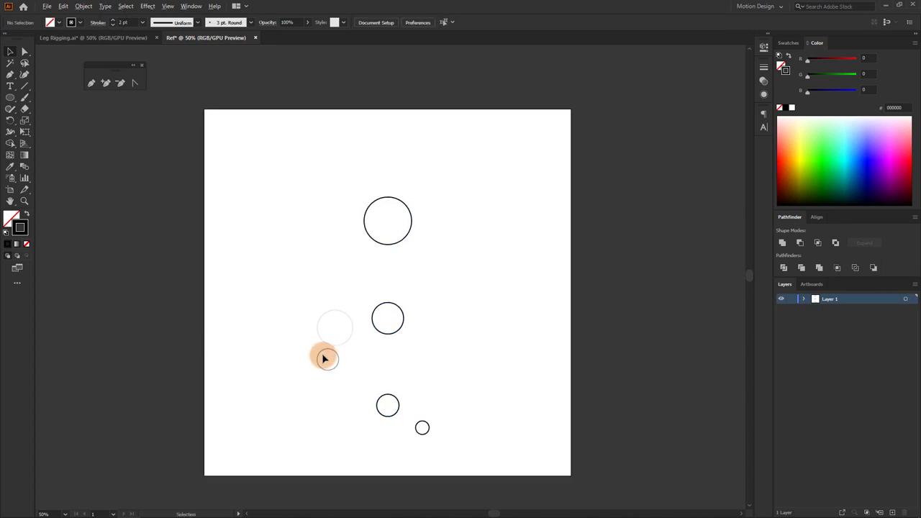
drag(341, 308, 323, 308)
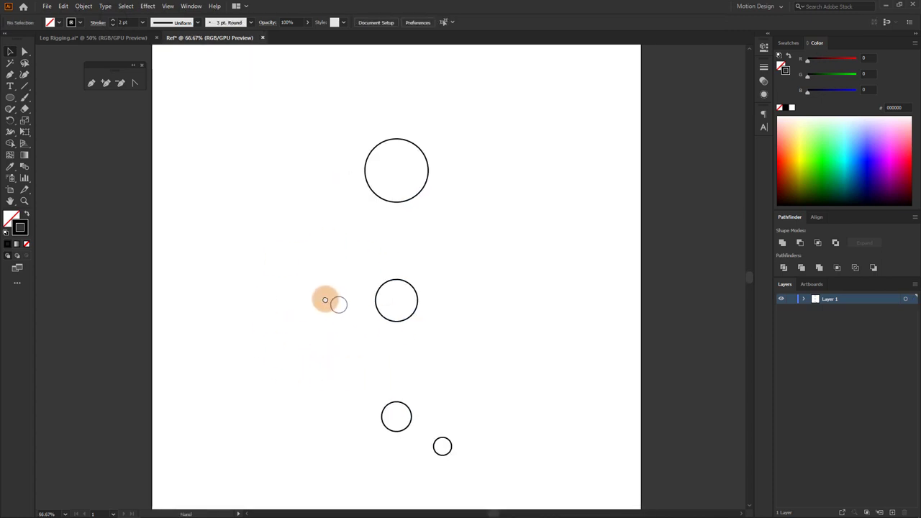
ctrl+click(355, 269)
drag(348, 252, 342, 248)
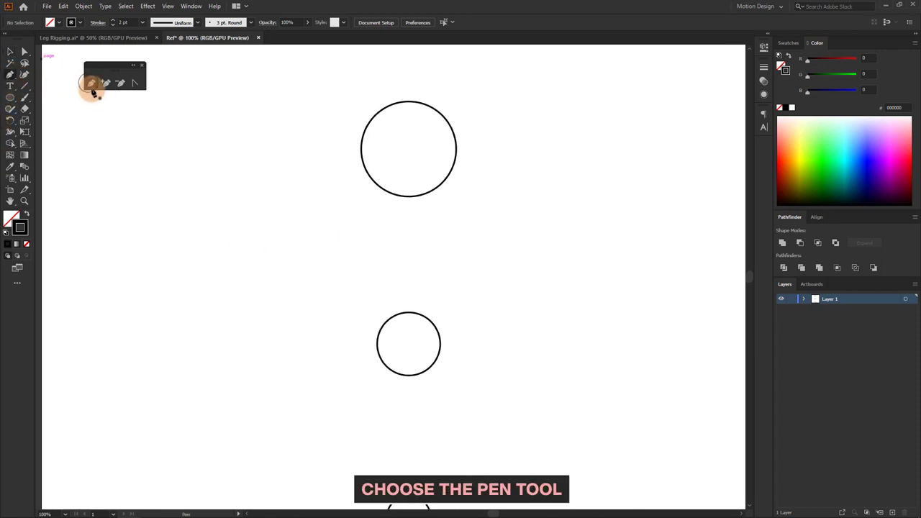
Draw a closed Pen outline for the thigh from the hip circle to the knee circle
click(362, 150)
drag(375, 344, 444, 348)
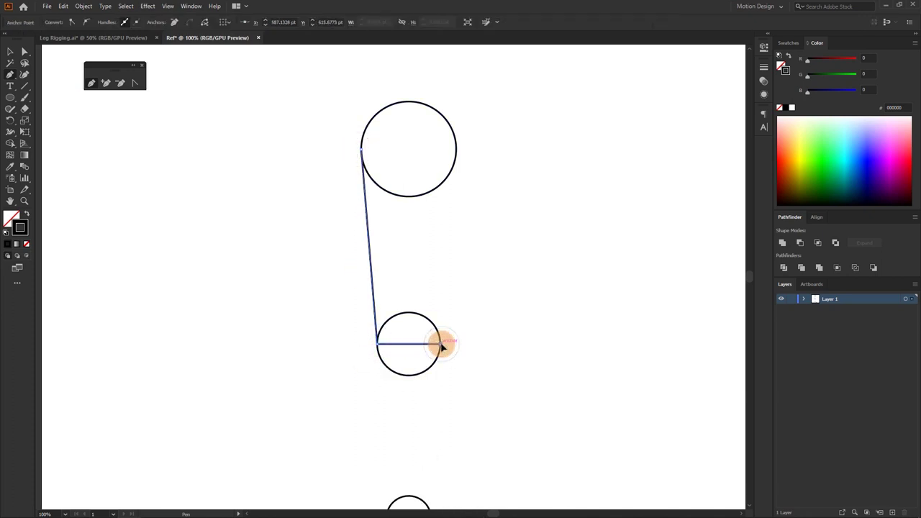
drag(441, 346, 442, 346)
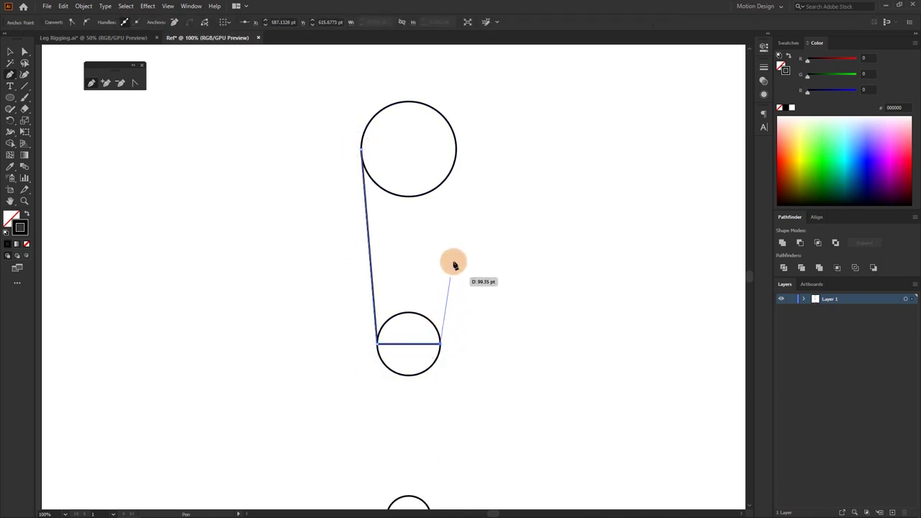
click(455, 152)
click(363, 152)
scroll(370, 267, down, 2)
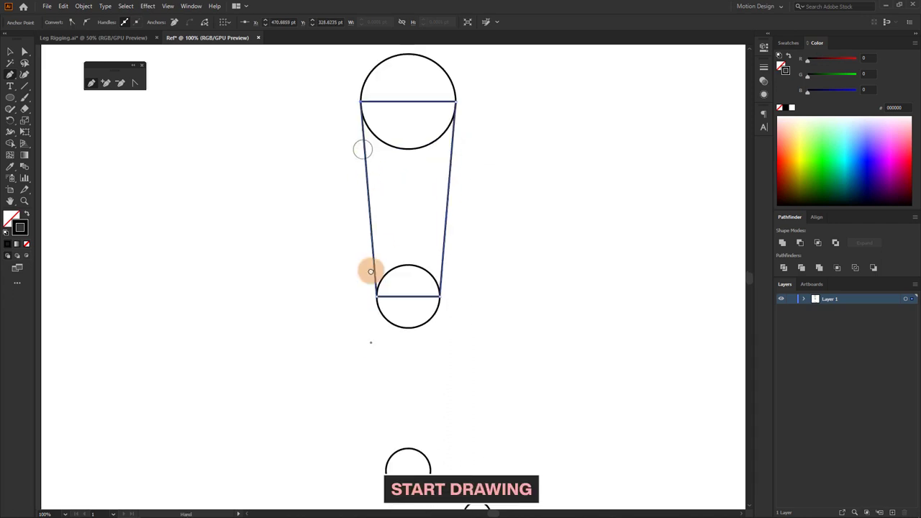
scroll(370, 237, down, 3)
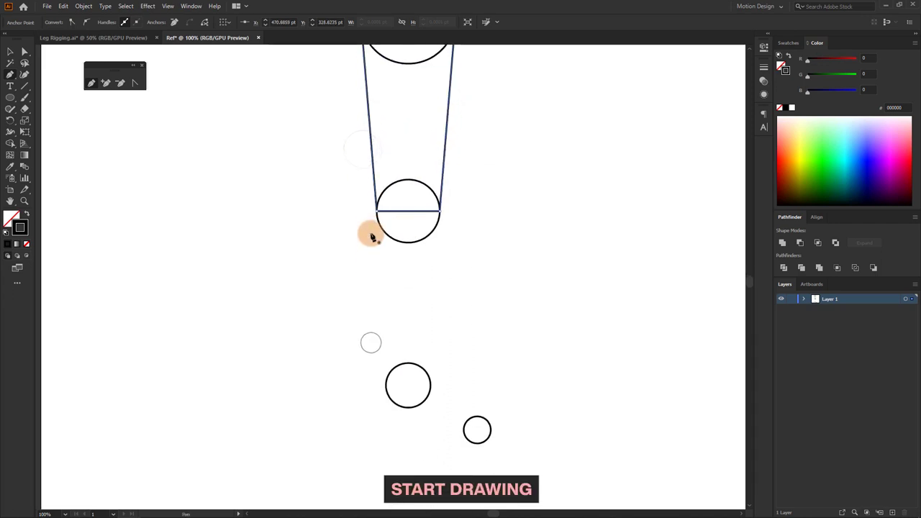
ctrl+click(329, 218)
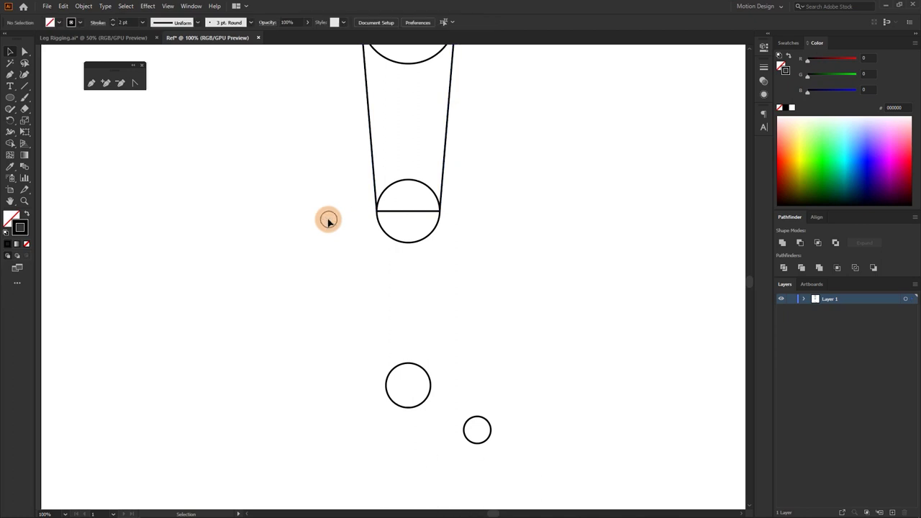
Draw the closed shin outline between the knee and ankle circles
click(376, 213)
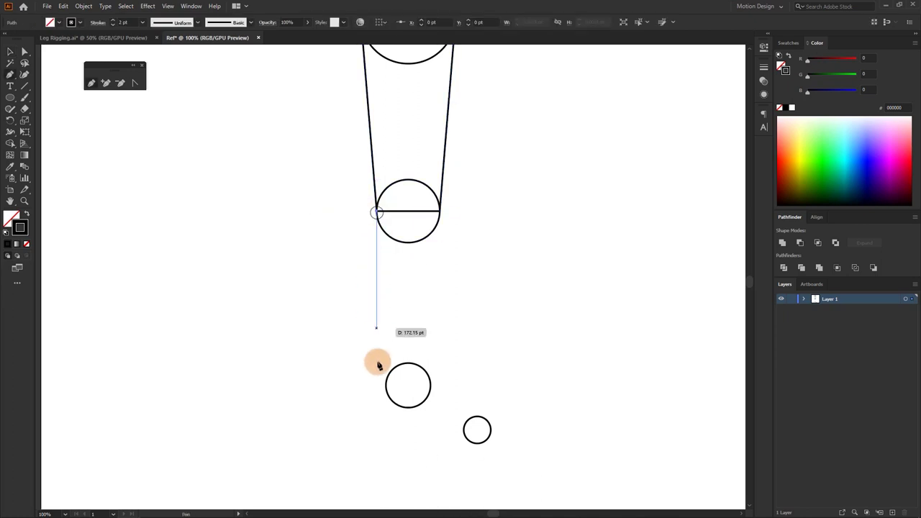
drag(385, 388, 426, 389)
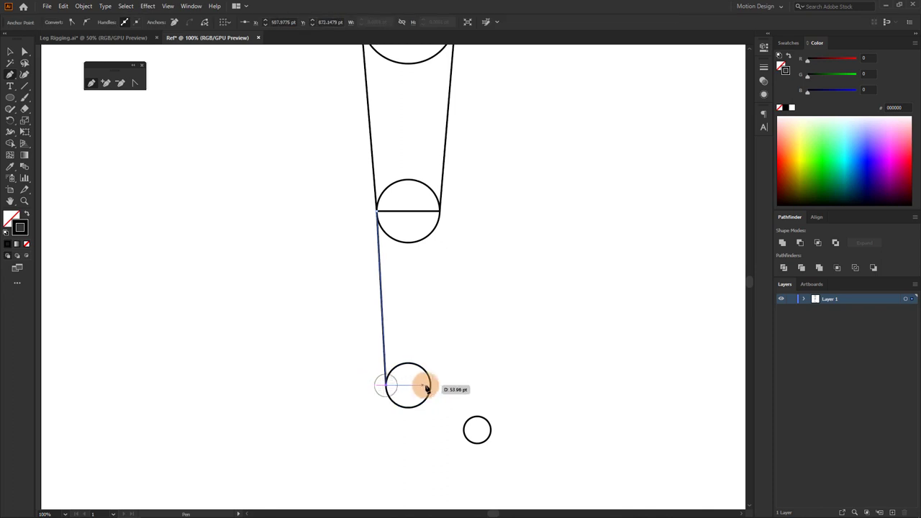
click(431, 386)
click(439, 212)
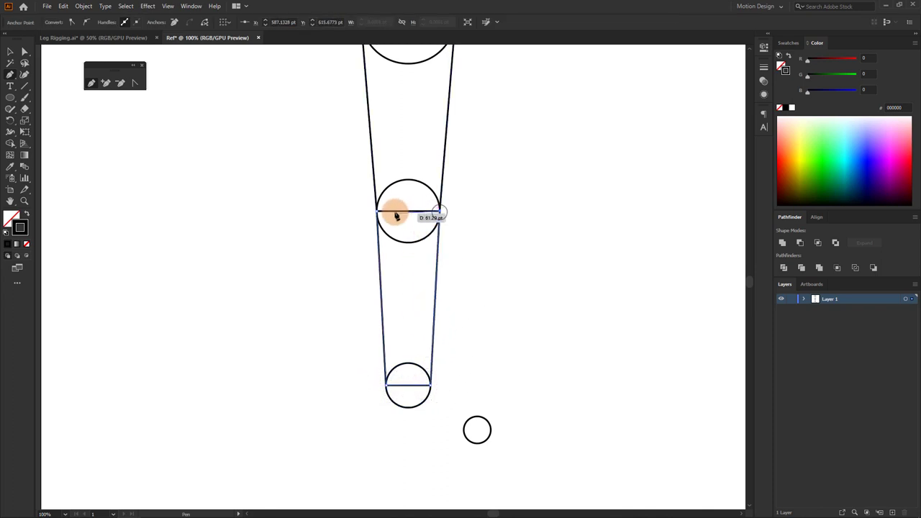
click(377, 214)
ctrl+click(310, 372)
Draw the heel and foot outline from the ankle circle along the sole to the toe circle
drag(310, 372, 283, 292)
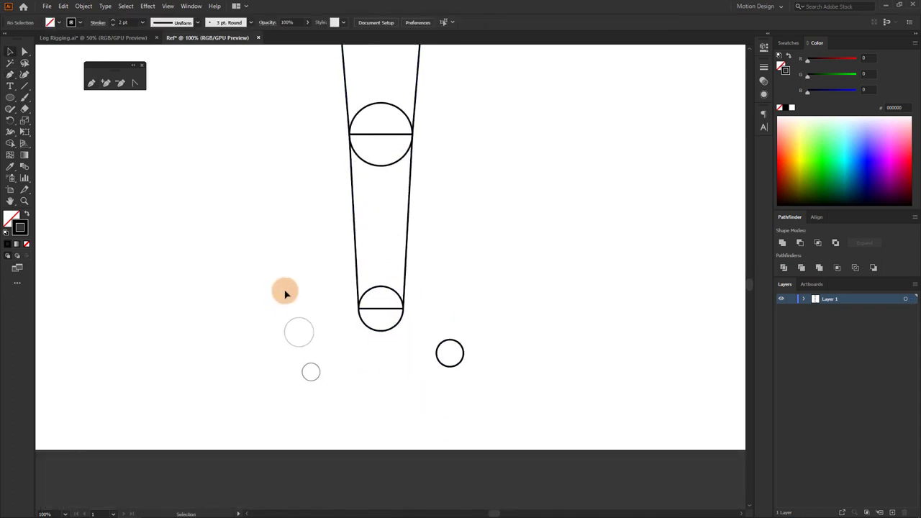
click(359, 309)
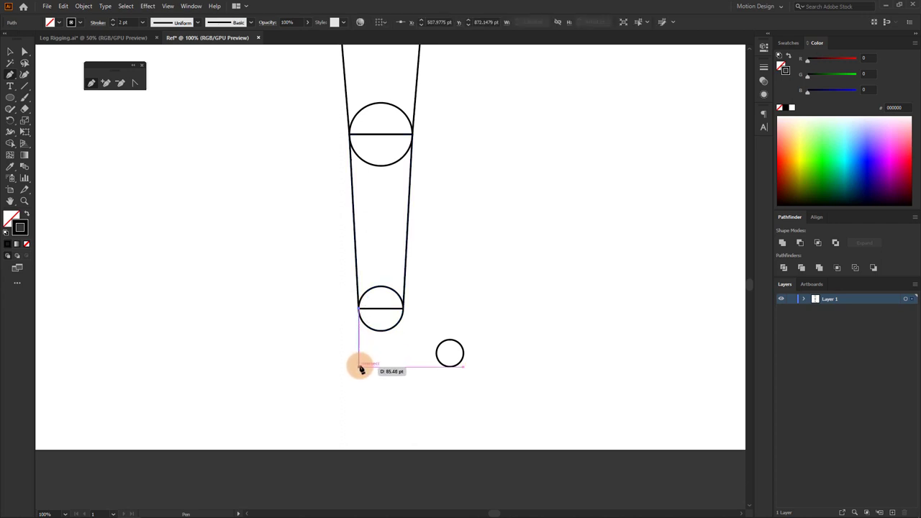
click(359, 367)
click(450, 367)
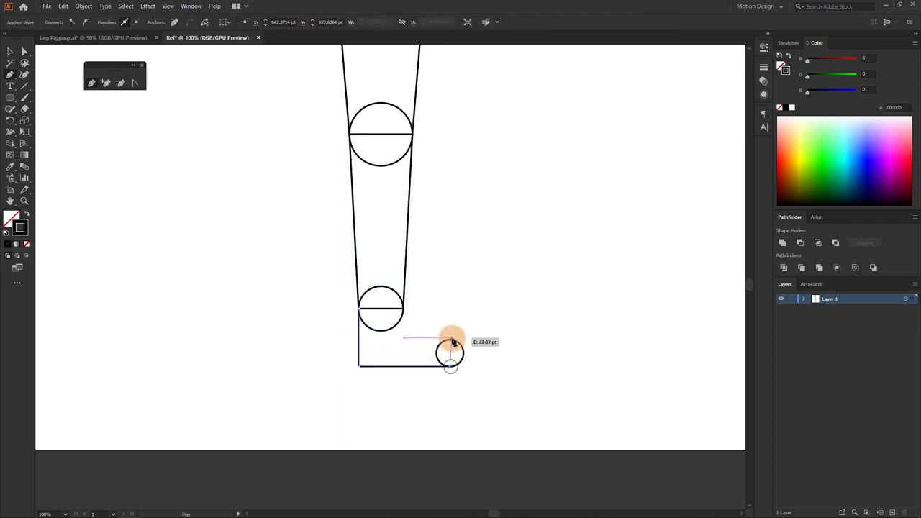
click(450, 344)
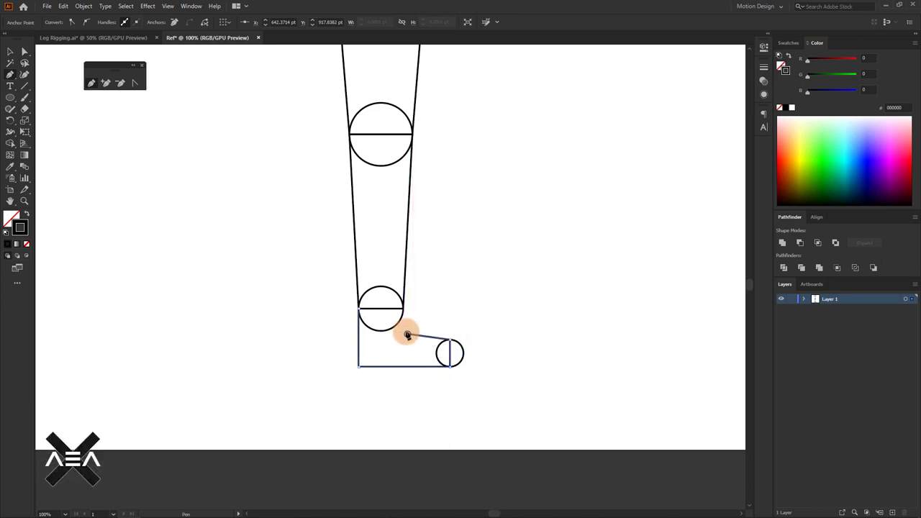
click(405, 317)
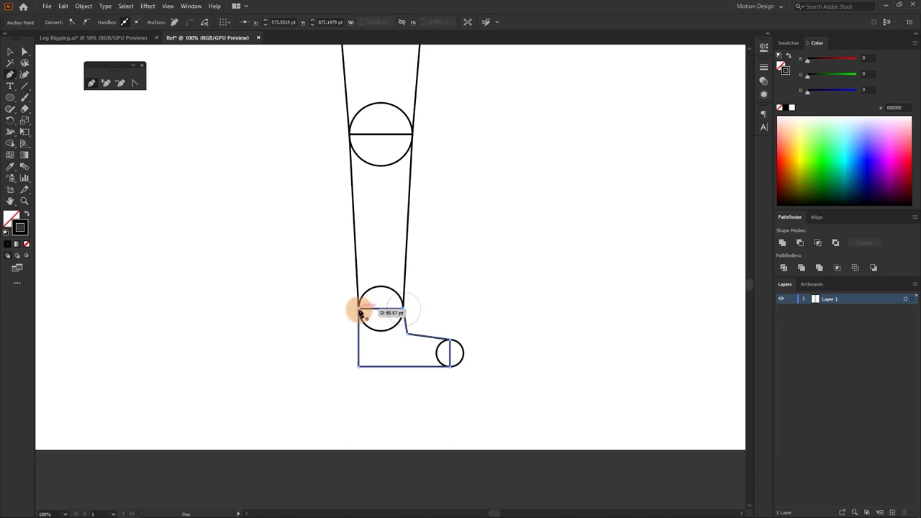
click(359, 310)
ctrl+click(436, 405)
Draw the curved toe shape from the toe circle down to the sole
drag(436, 406, 366, 401)
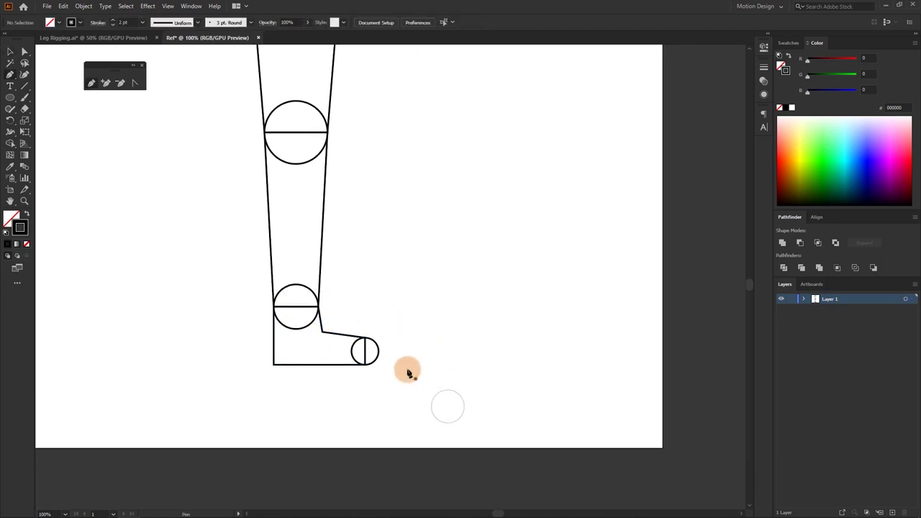
click(365, 338)
drag(428, 330, 429, 329)
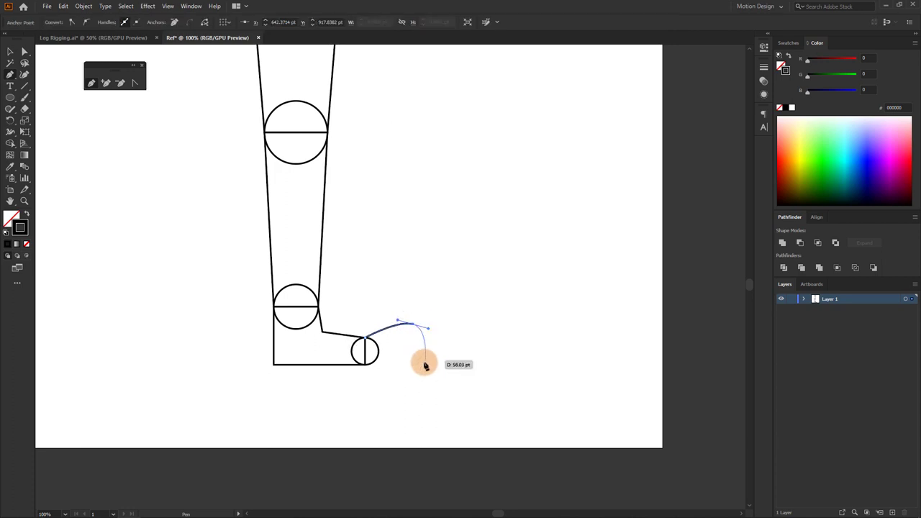
click(423, 369)
click(366, 368)
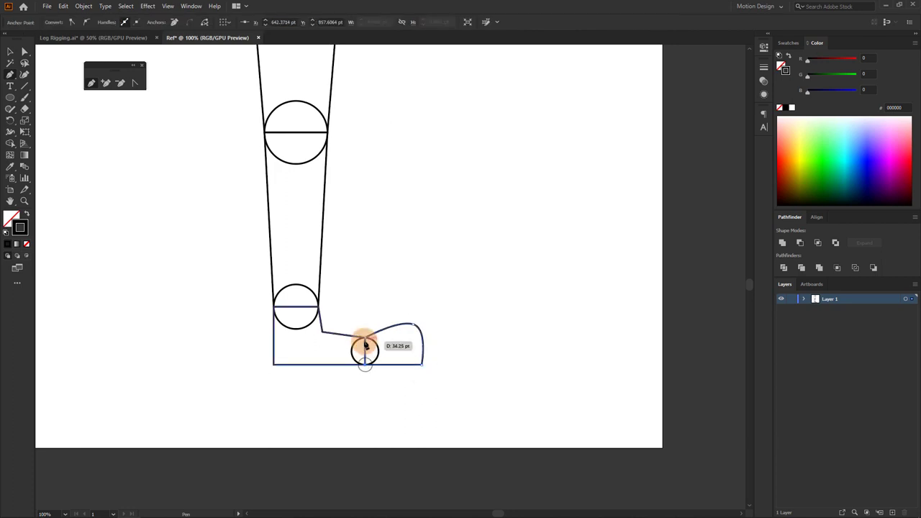
key(v)
click(367, 388)
key(ctrl+minus)
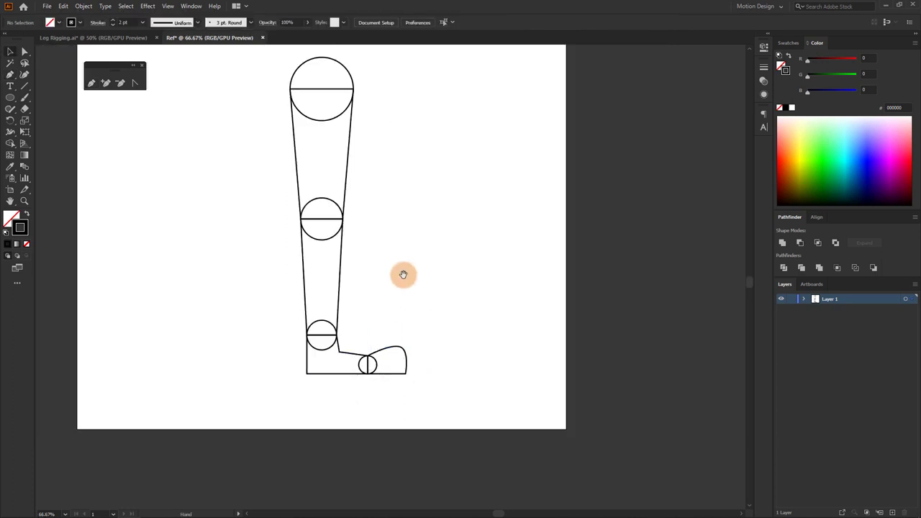
Copy the hip, knee, ankle and toe circles and paste them in place on Layer 2
drag(403, 274, 436, 307)
click(428, 264)
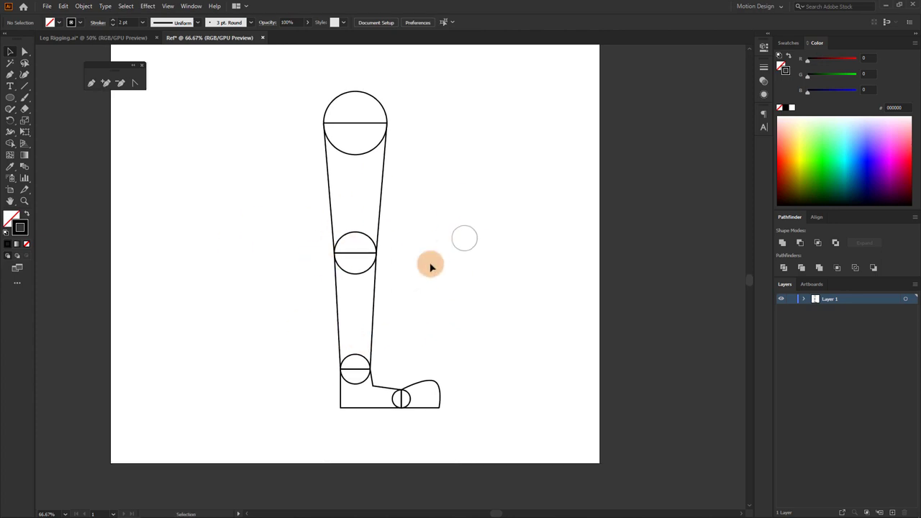
click(364, 164)
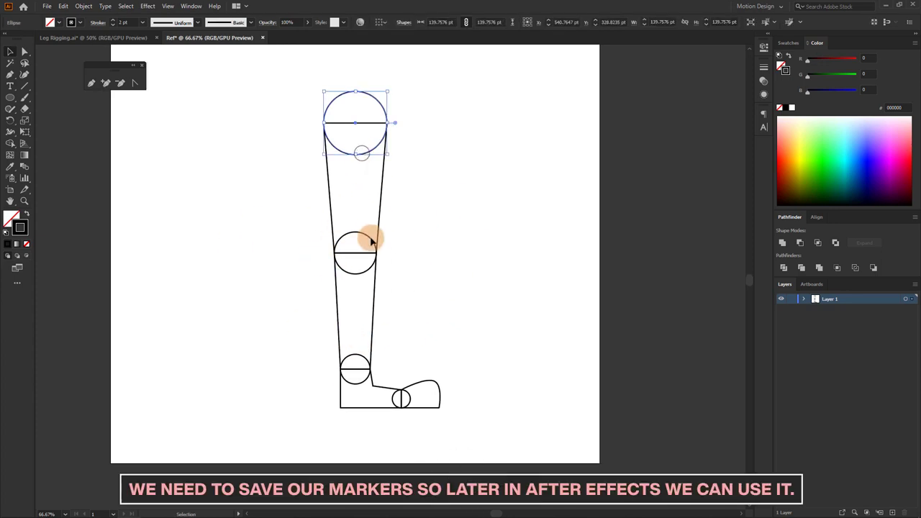
shift+click(360, 274)
shift+click(358, 364)
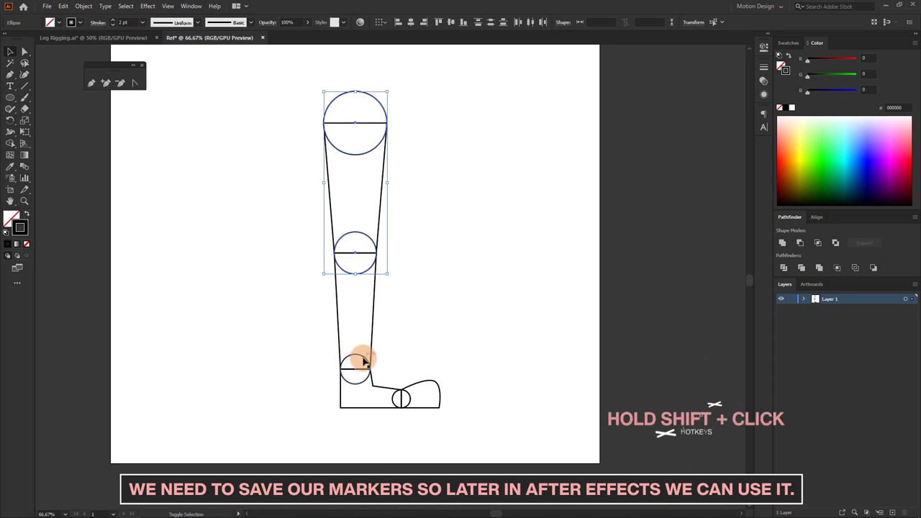
shift+click(409, 401)
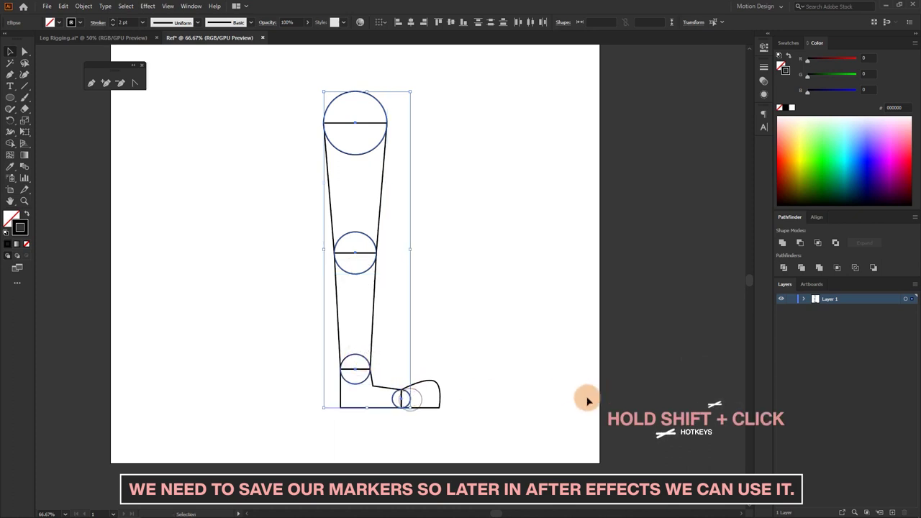
key(ctrl+c)
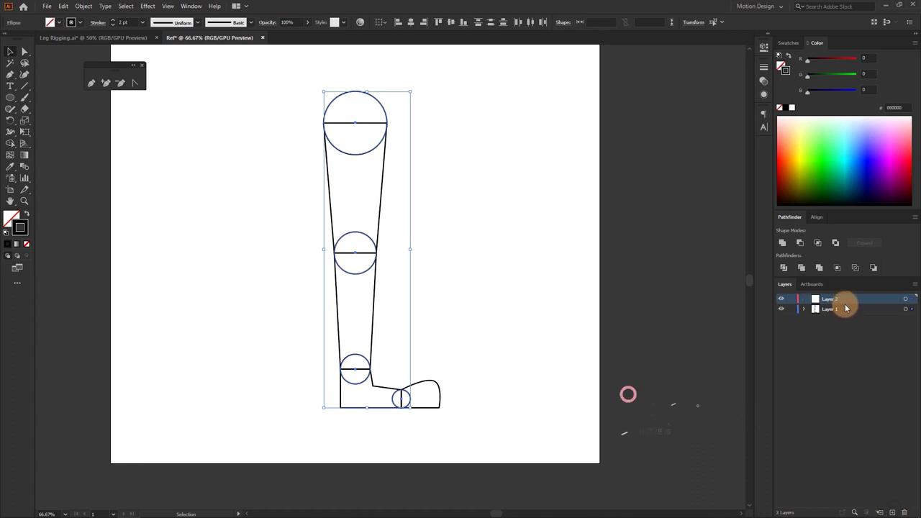
key(ctrl+shift+v)
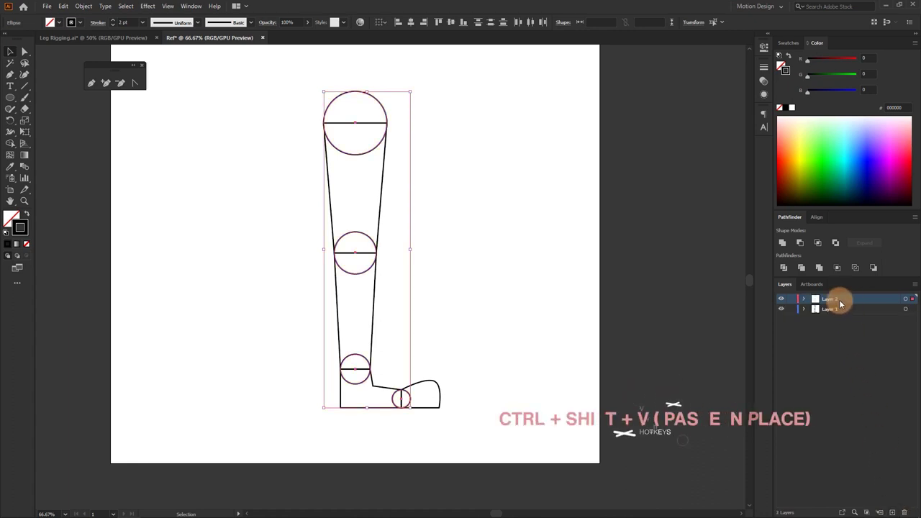
Rename the circles' layer to Markers and make Layer 1 active and visible again
click(783, 310)
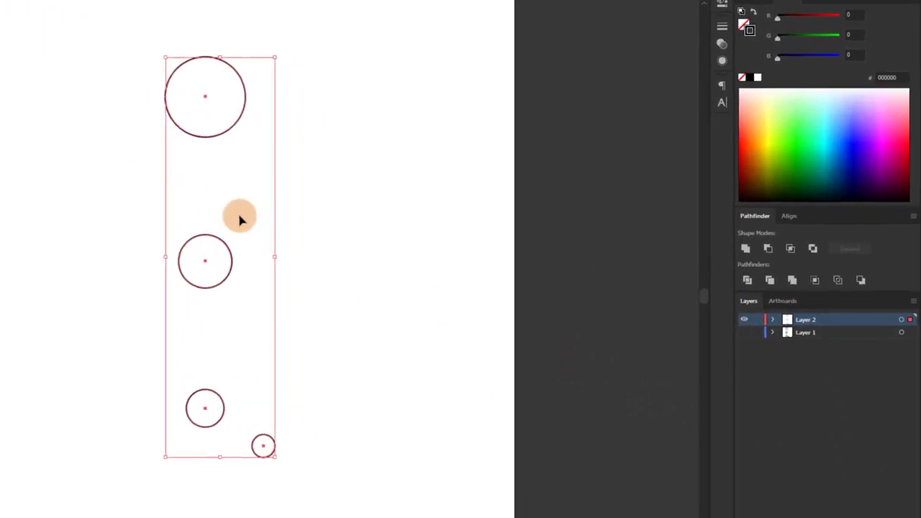
click(727, 329)
double_click(791, 332)
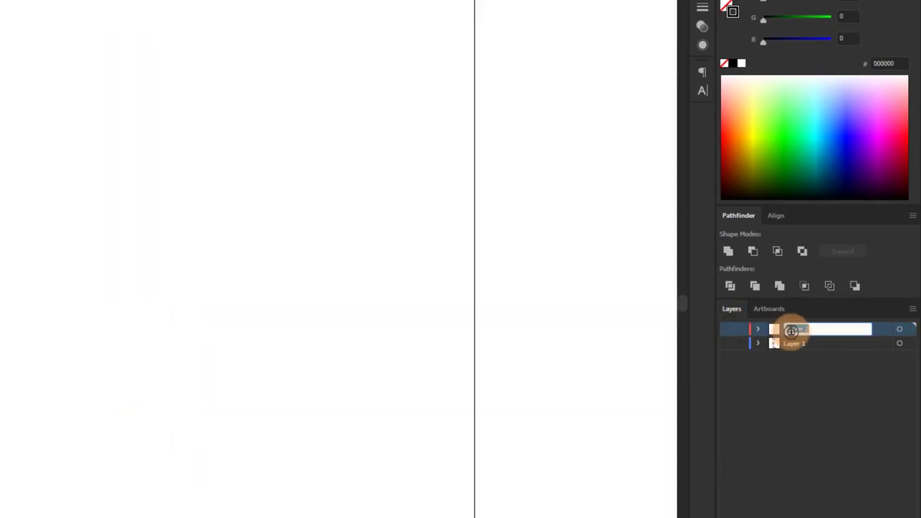
click(727, 329)
double_click(804, 329)
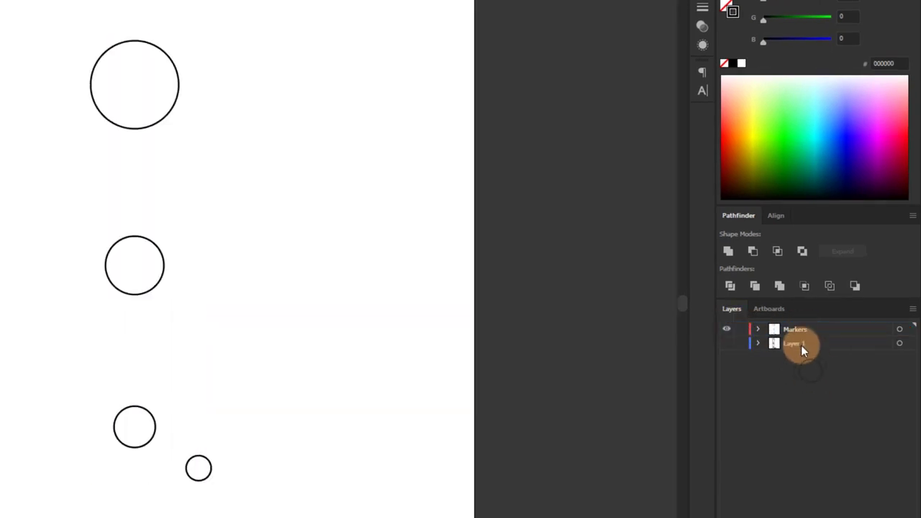
click(801, 345)
click(727, 343)
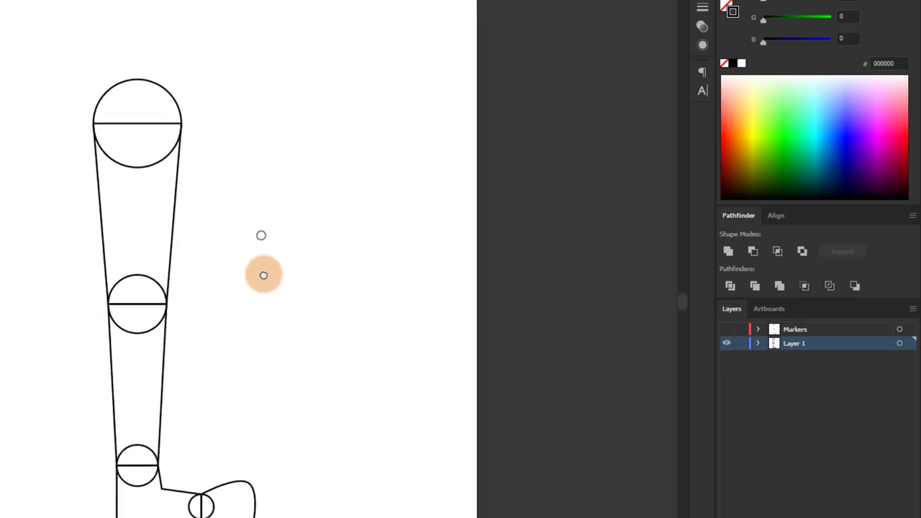
Unite the hip circle with the thigh outline using the Pathfinder panel
click(171, 94)
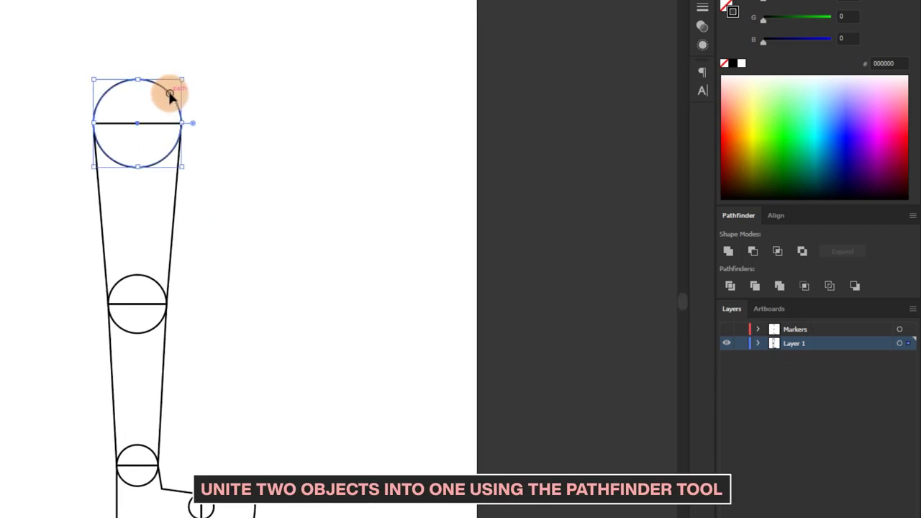
shift+click(176, 199)
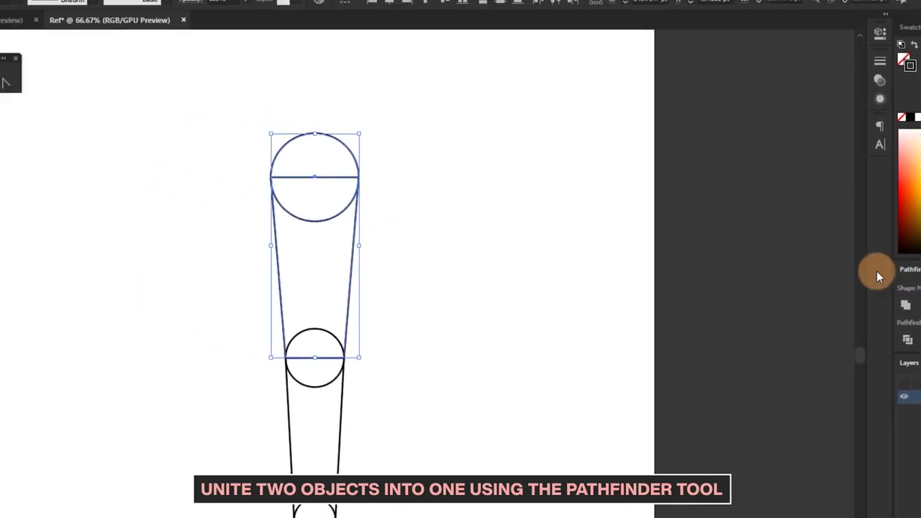
click(191, 9)
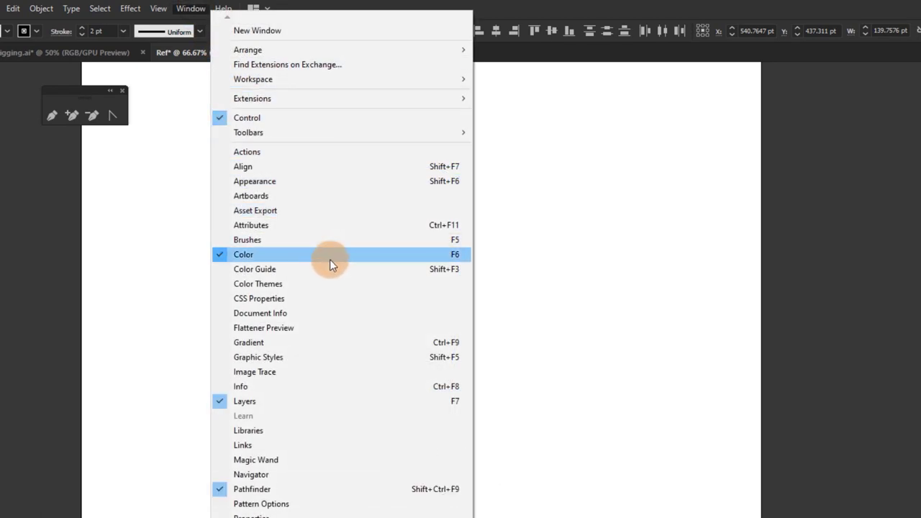
click(264, 490)
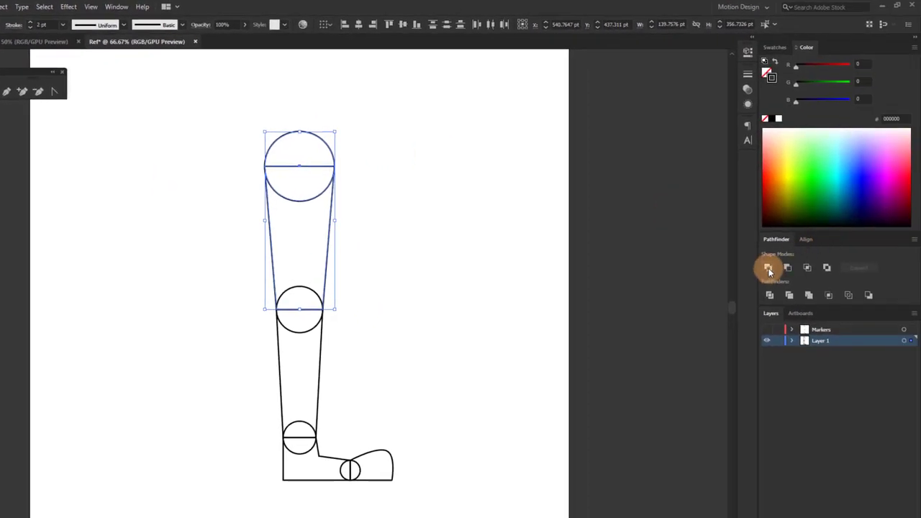
click(768, 270)
click(350, 345)
Unite the knee circle with the shin, then with the thigh
click(314, 329)
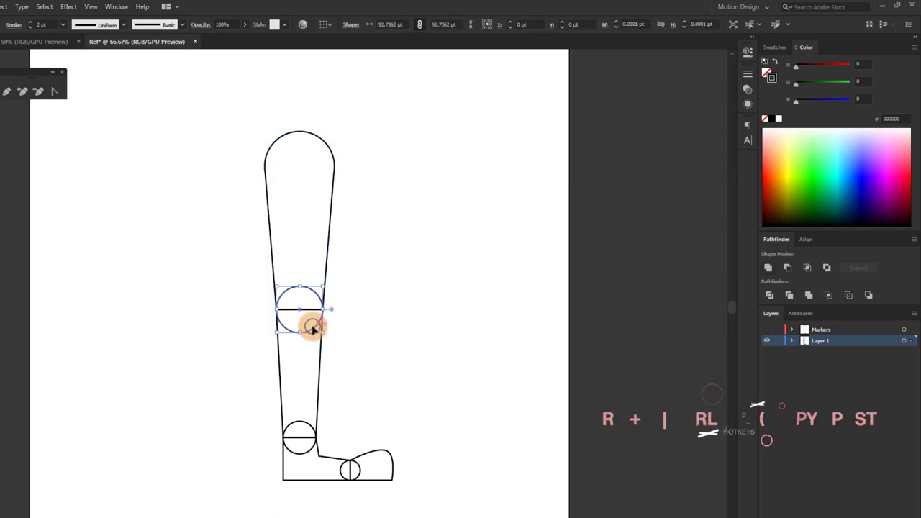
scroll(302, 364, up, 1)
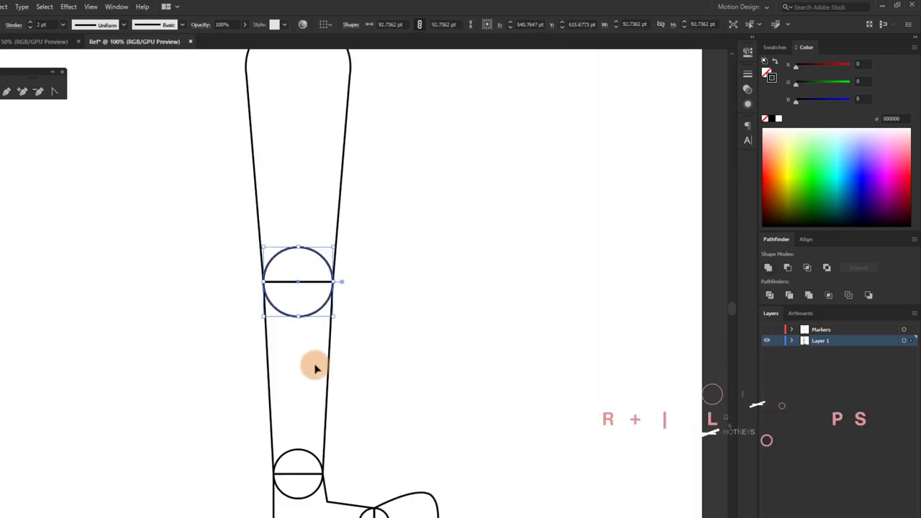
shift+click(327, 371)
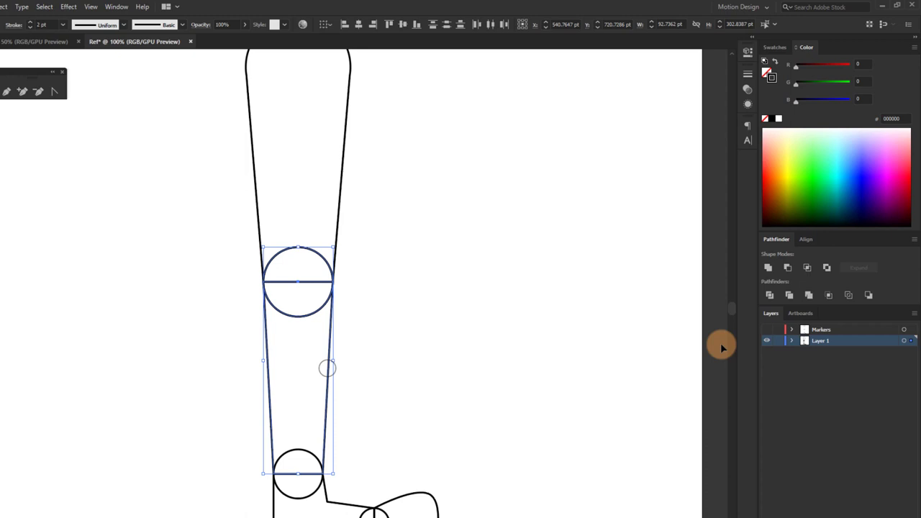
click(769, 270)
click(473, 329)
click(315, 321)
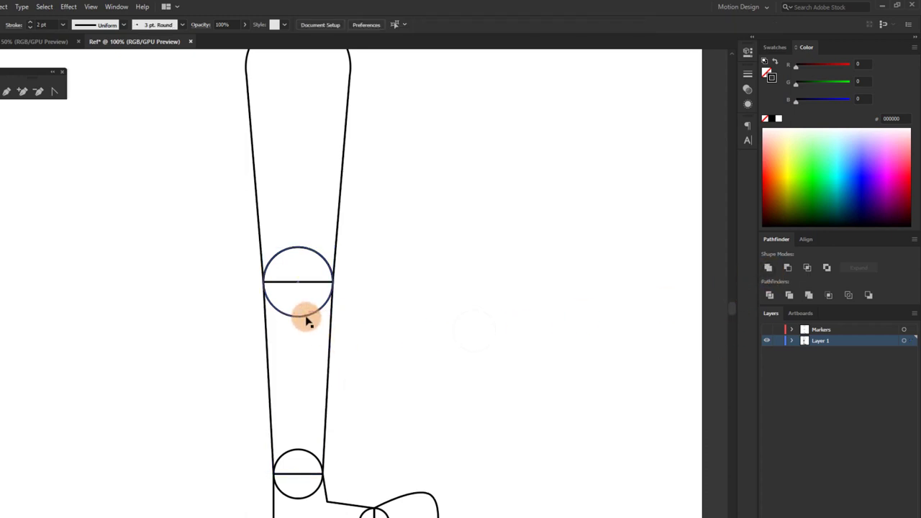
shift+click(339, 208)
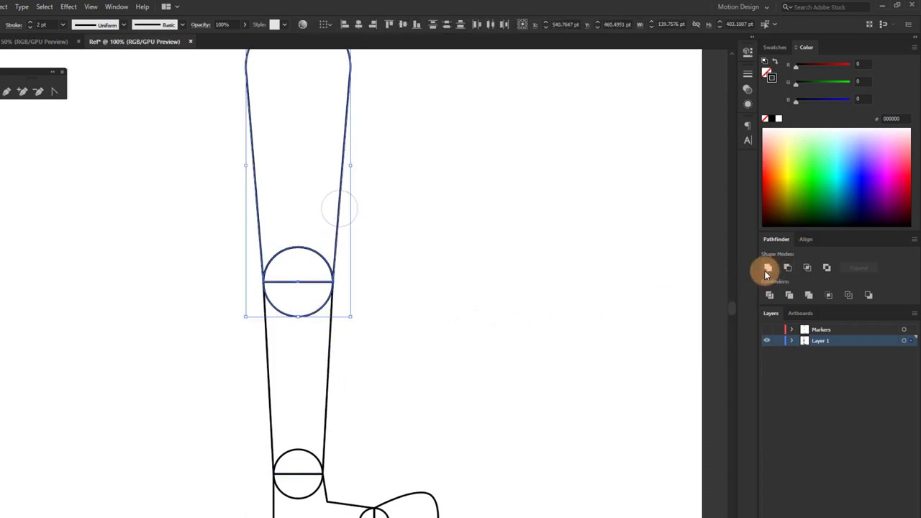
click(769, 267)
click(533, 318)
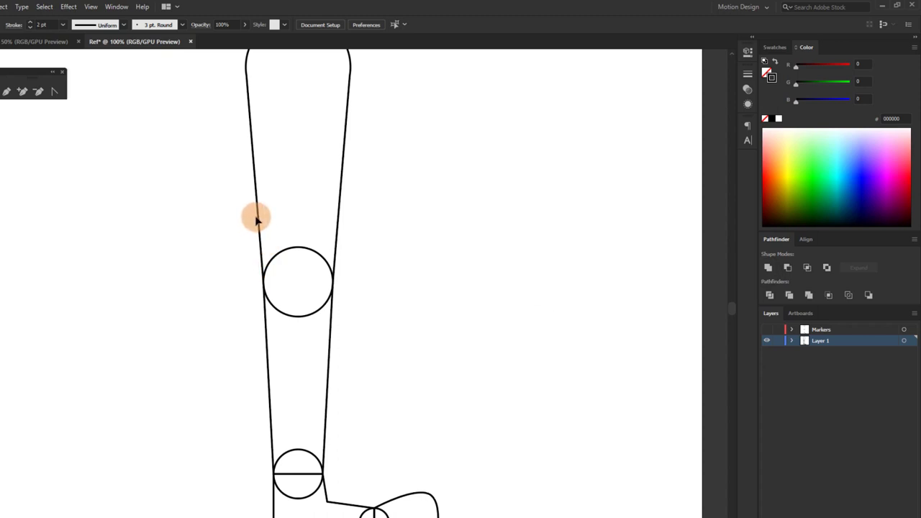
Unite the shin shape with its knee and ankle circles into one shape
drag(257, 219, 120, 218)
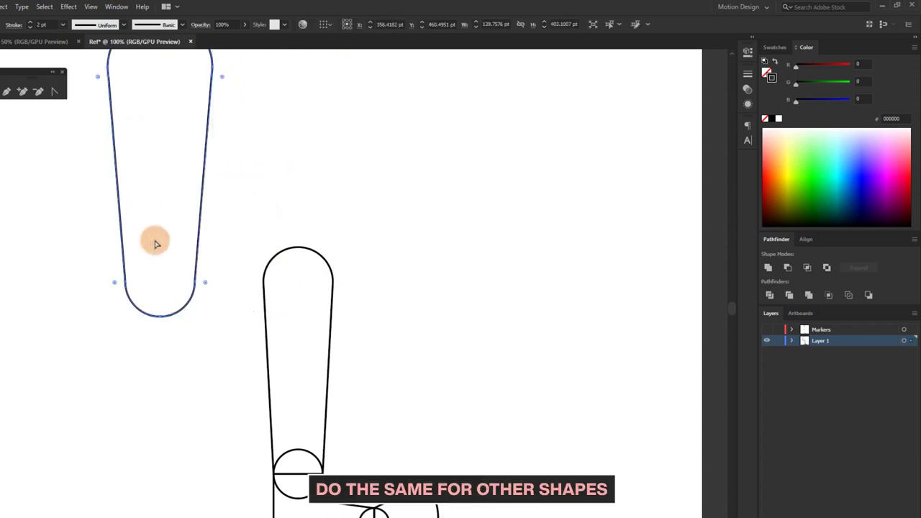
key(ctrl+z)
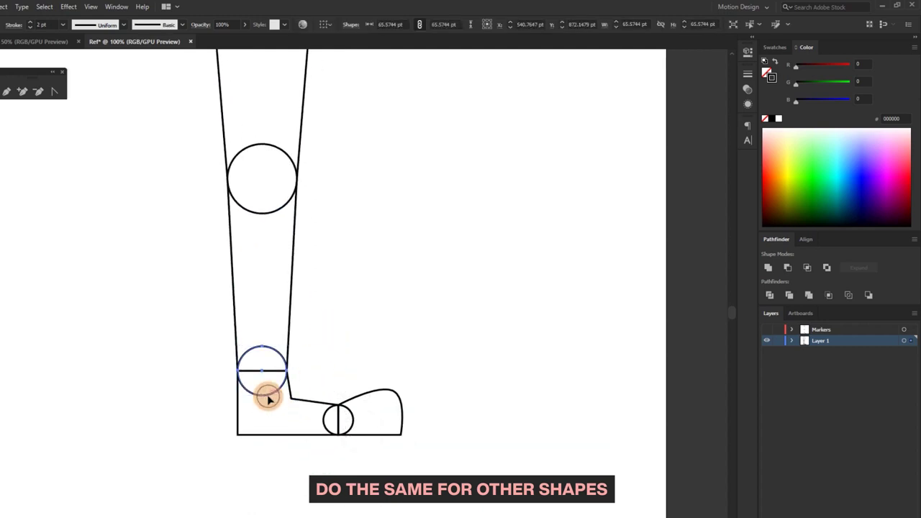
click(288, 333)
click(526, 329)
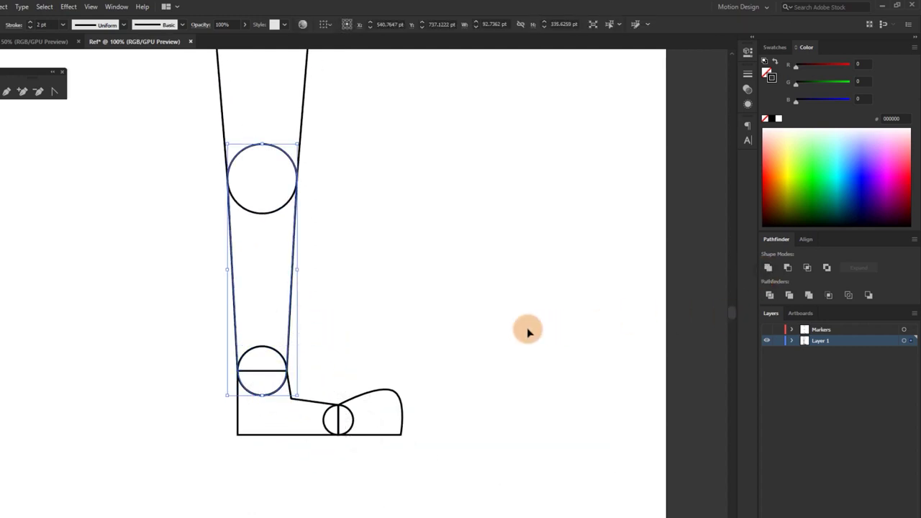
click(273, 353)
shift+click(308, 403)
Merge the heel block with the small toe circle and check the toe shape
click(769, 269)
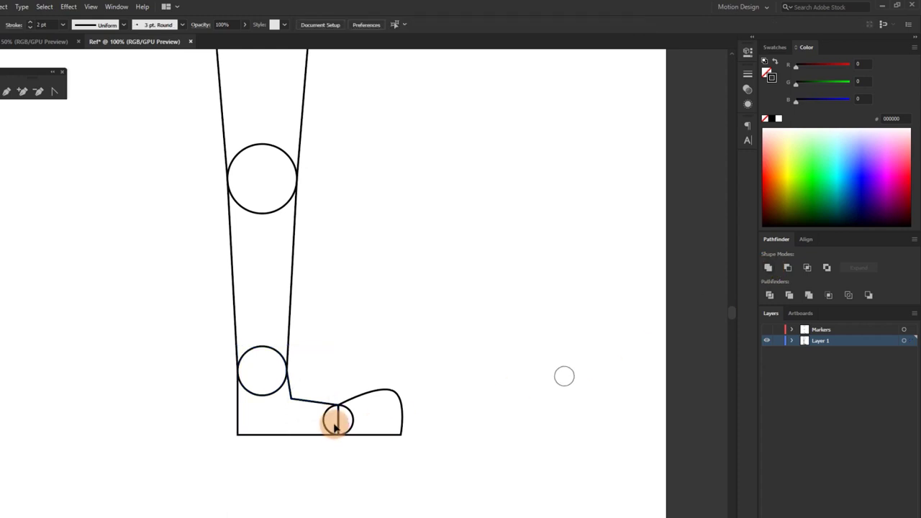
click(353, 418)
click(768, 267)
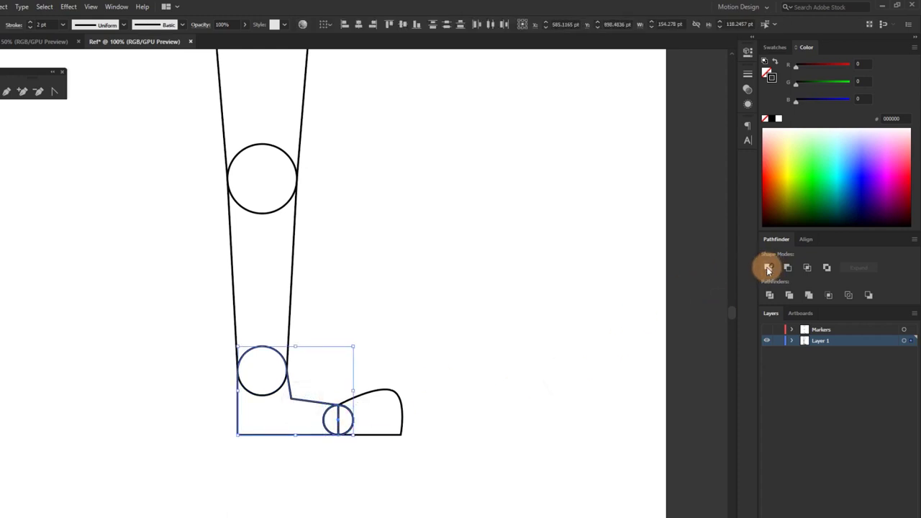
click(403, 411)
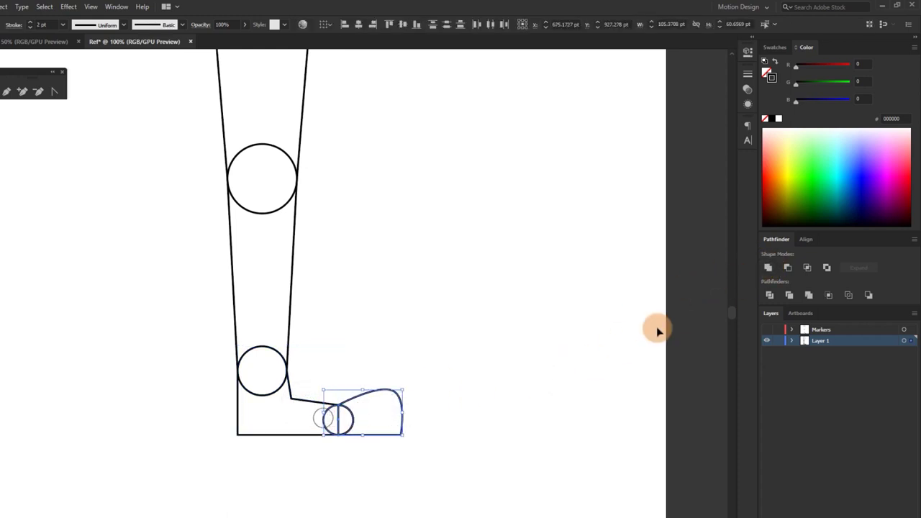
click(510, 420)
mouse_move(400, 394)
mouse_down()
mouse_move(462, 261)
mouse_move(396, 399)
mouse_up()
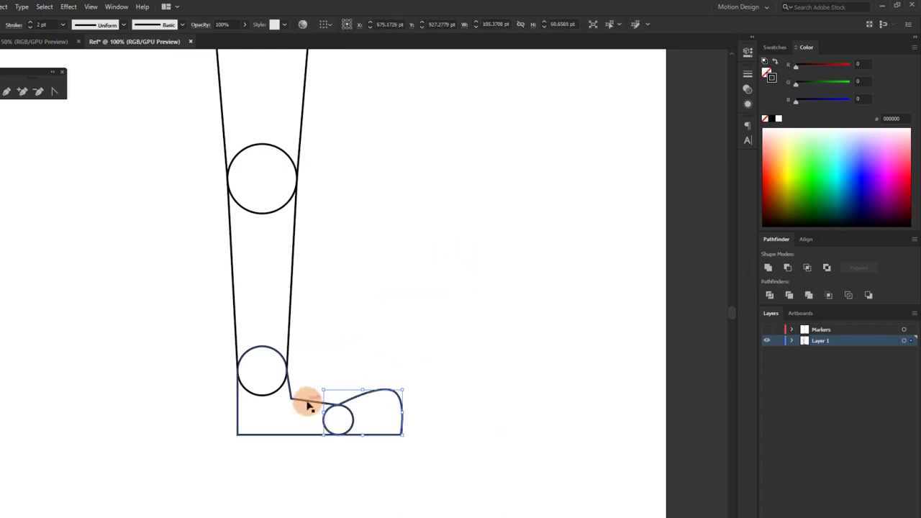
click(480, 390)
Hide the Markers layer and select the entire leg drawing
key(ctrl+minus)
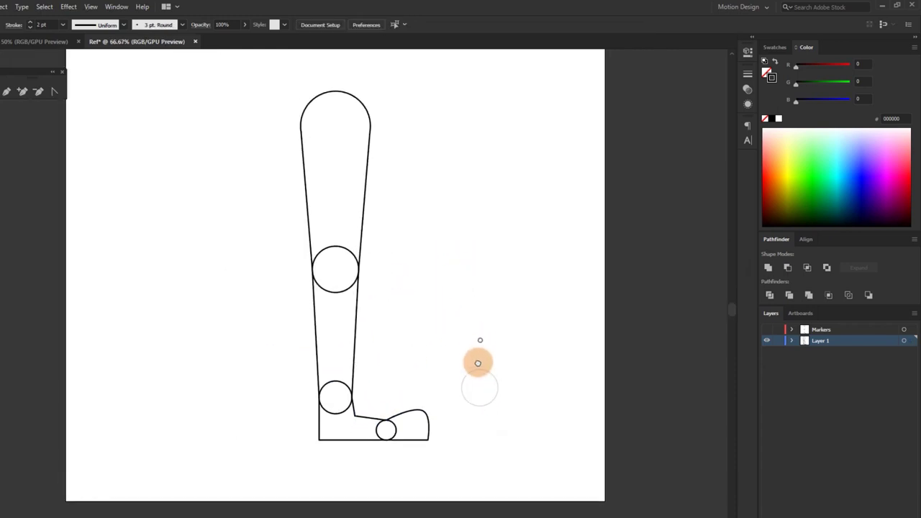
click(766, 340)
click(767, 340)
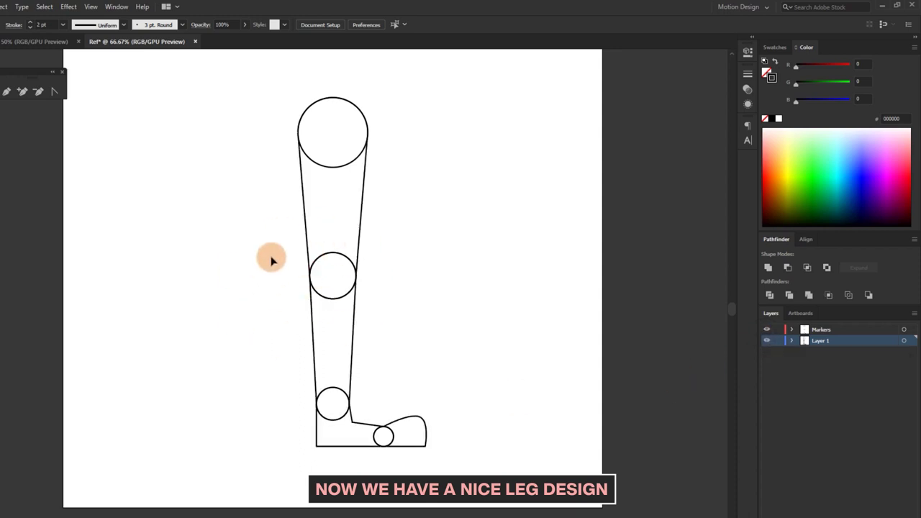
drag(251, 249, 249, 267)
click(461, 366)
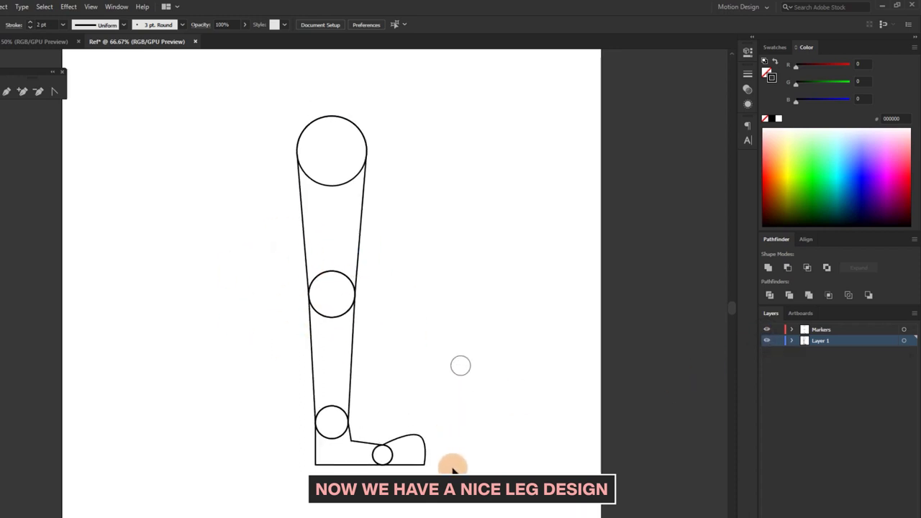
click(766, 329)
click(501, 436)
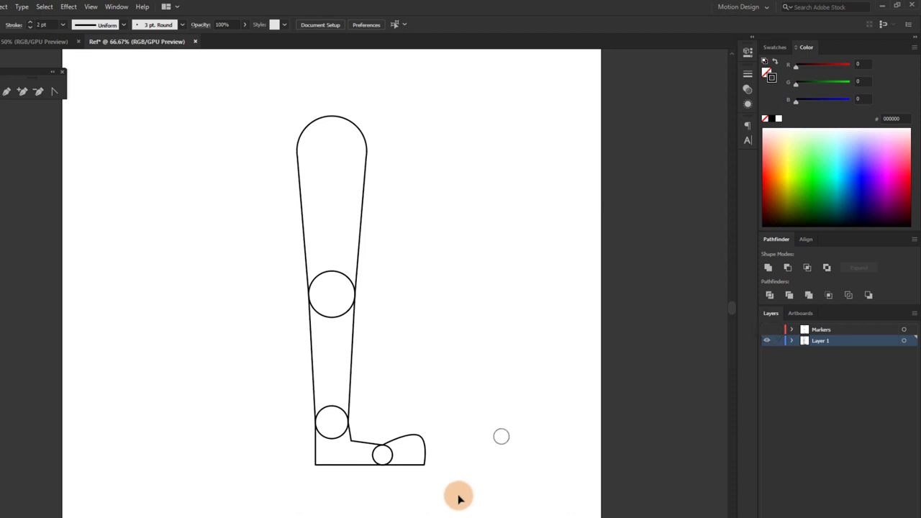
drag(460, 498, 346, 310)
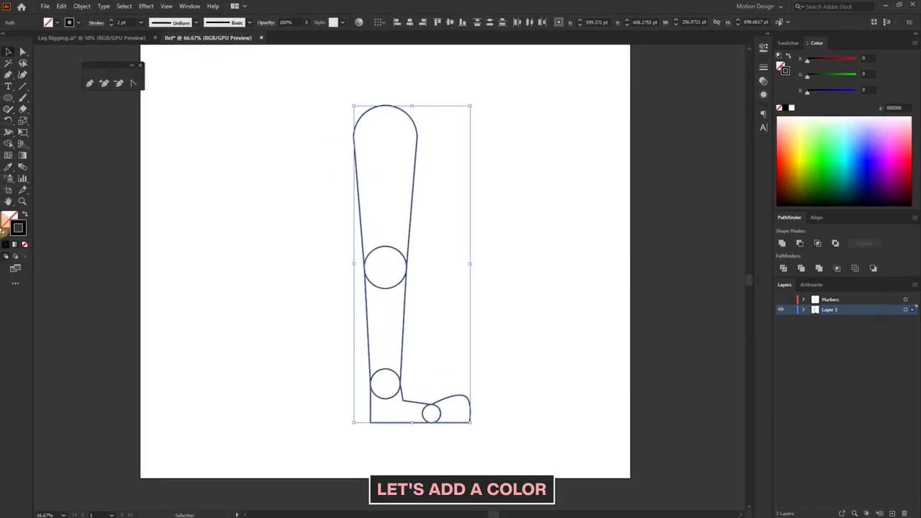
Fill the selected leg shapes with light orange F9B78A
double_click(10, 221)
drag(678, 268, 685, 292)
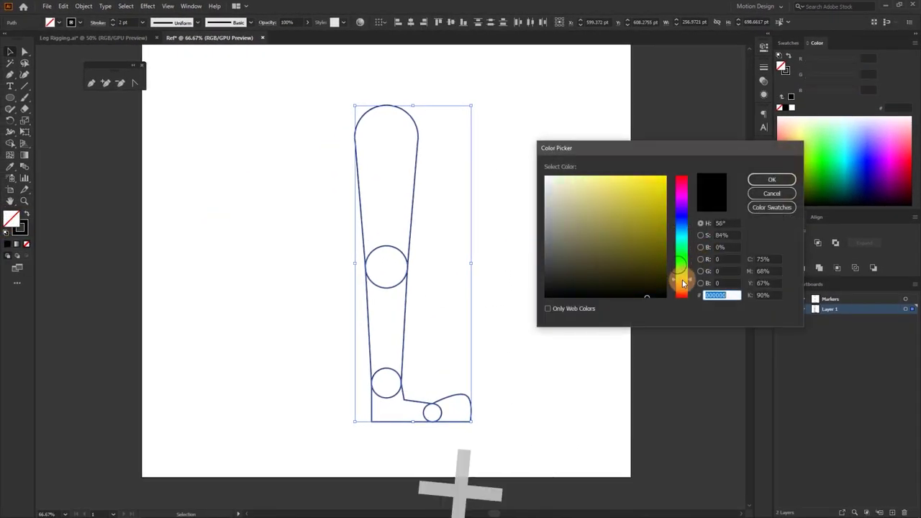
drag(624, 211, 605, 180)
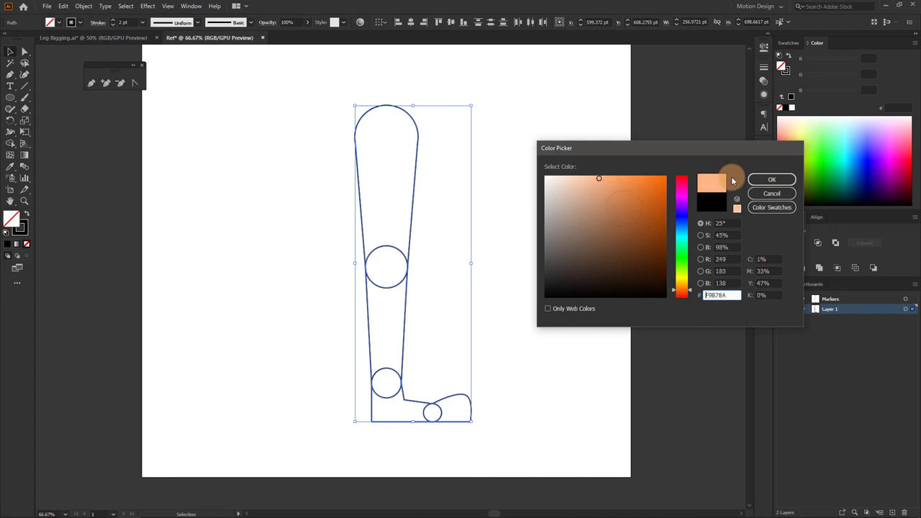
click(772, 179)
Reselect all leg shapes and set their stroke to None
click(571, 269)
click(532, 355)
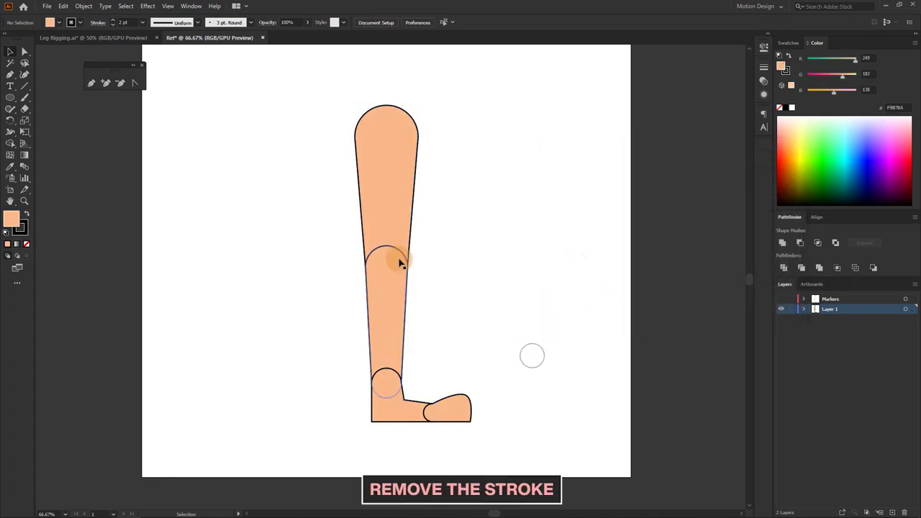
drag(514, 447, 291, 339)
click(20, 226)
click(27, 244)
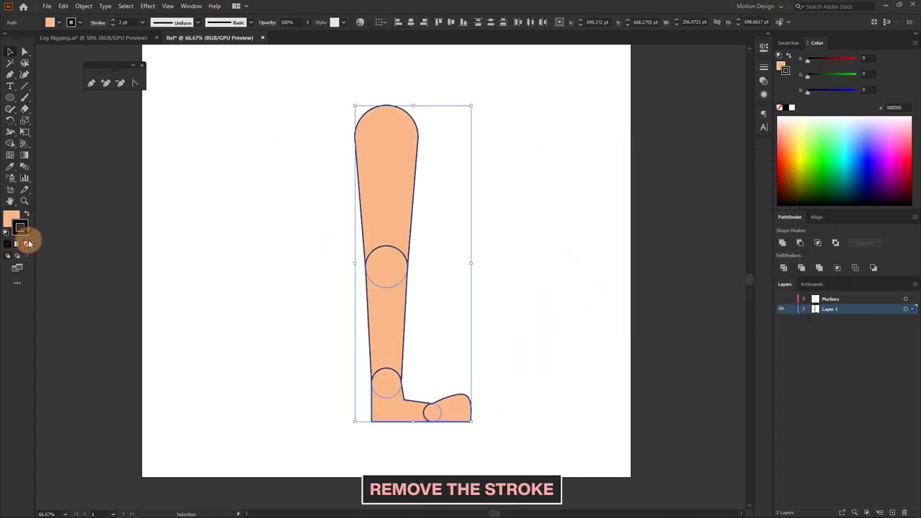
click(345, 369)
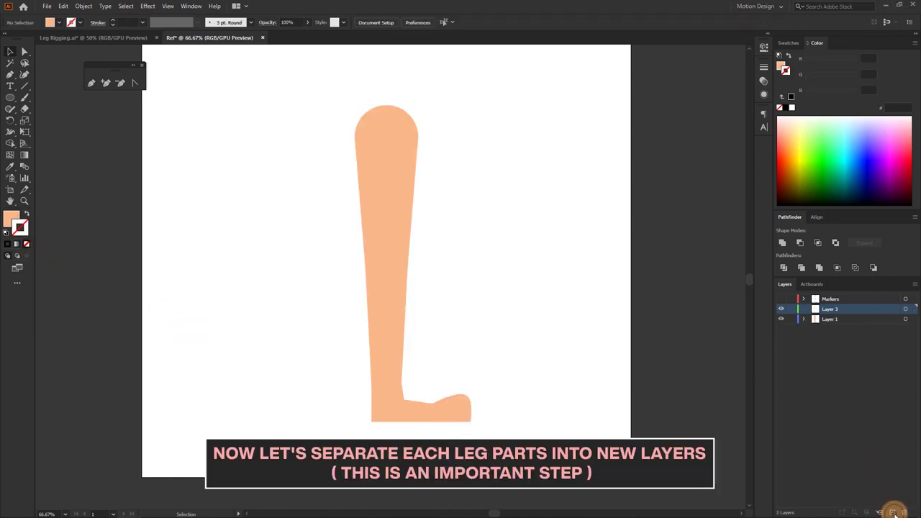
Move the lower-leg, foot and toe shapes onto Layers 3, 4 and 5
click(828, 341)
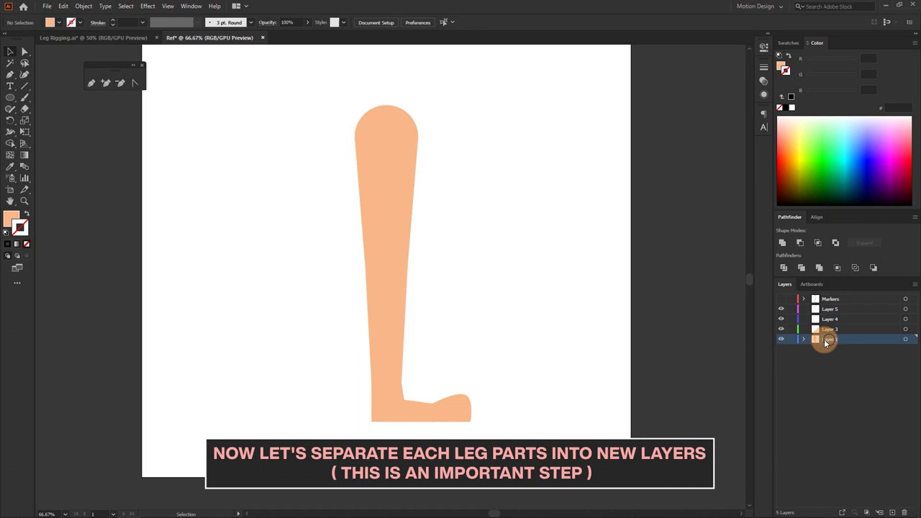
click(388, 257)
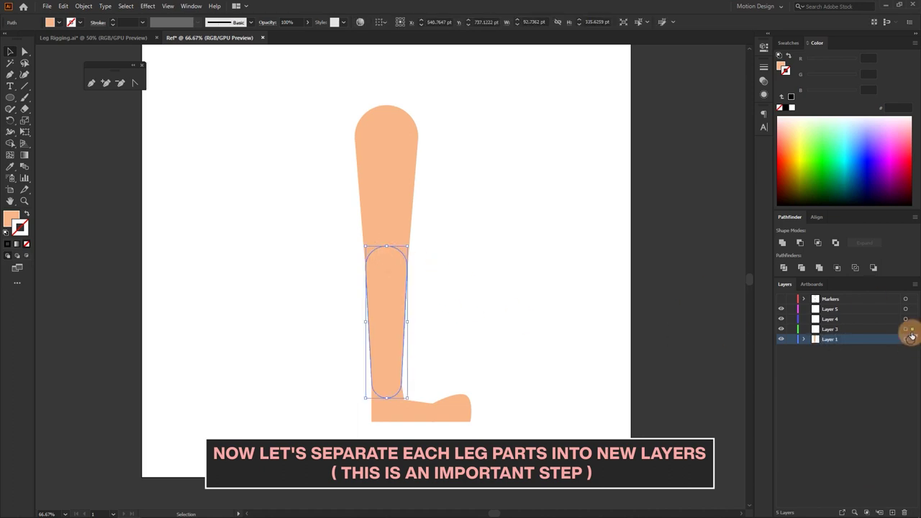
drag(911, 336, 912, 330)
click(394, 415)
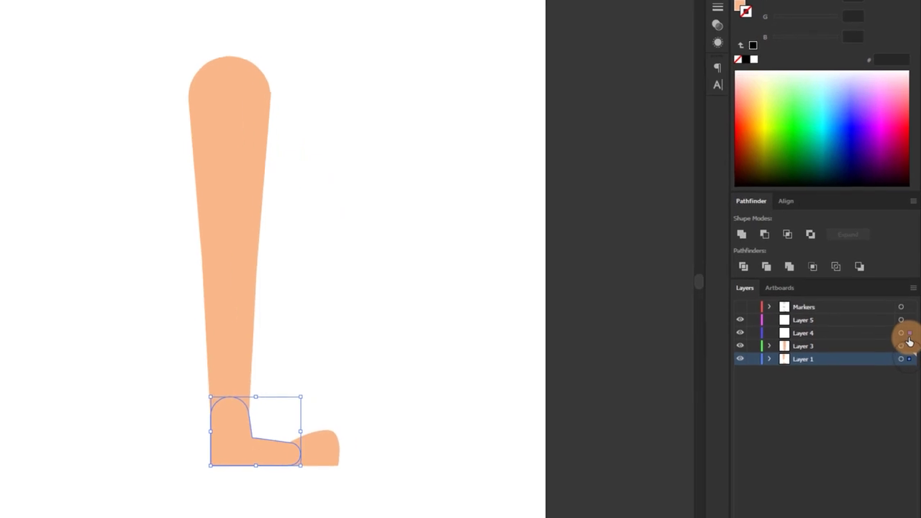
mouse_move(909, 342)
mouse_down()
mouse_move(909, 332)
mouse_move(913, 365)
mouse_up()
click(300, 459)
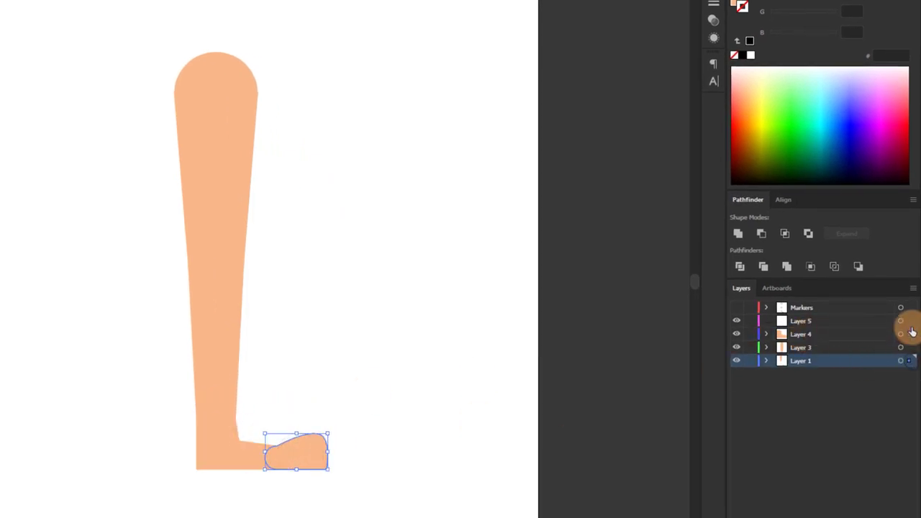
drag(912, 331, 910, 321)
Rename the four part layers F_Thigh, F_Calf, F_Foot and F_Toes
click(811, 362)
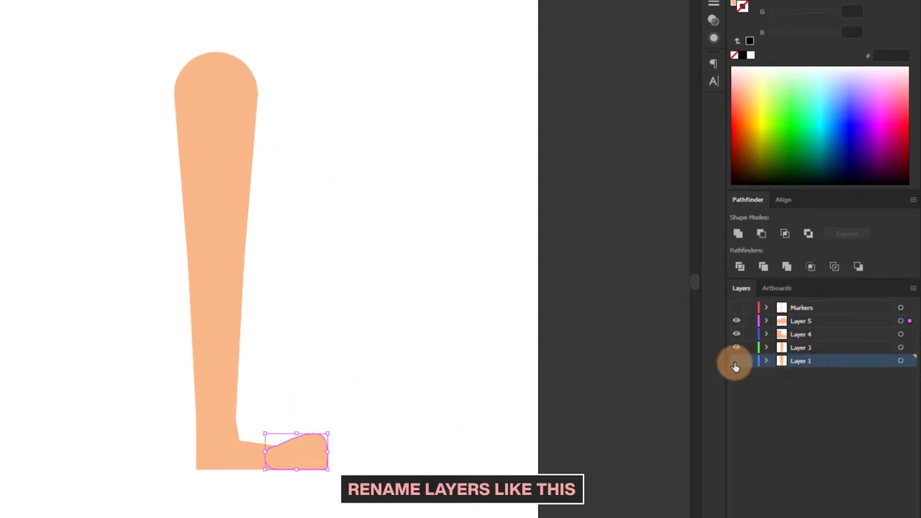
click(737, 361)
click(736, 361)
double_click(801, 366)
text(F_Thigh)
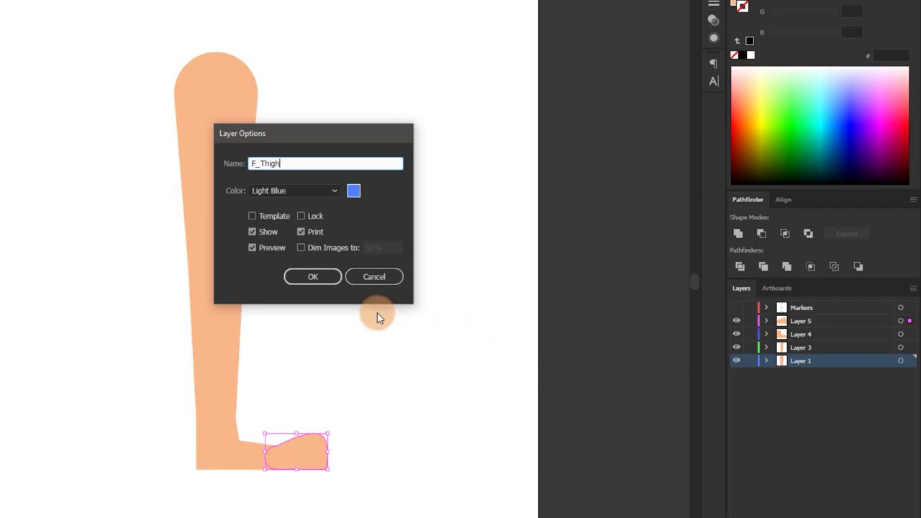
click(307, 275)
double_click(804, 347)
text(F_)
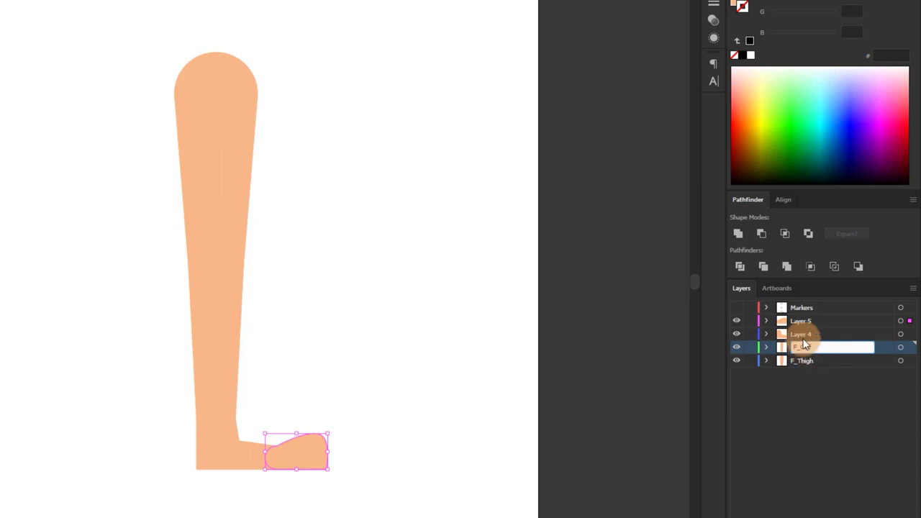
double_click(803, 335)
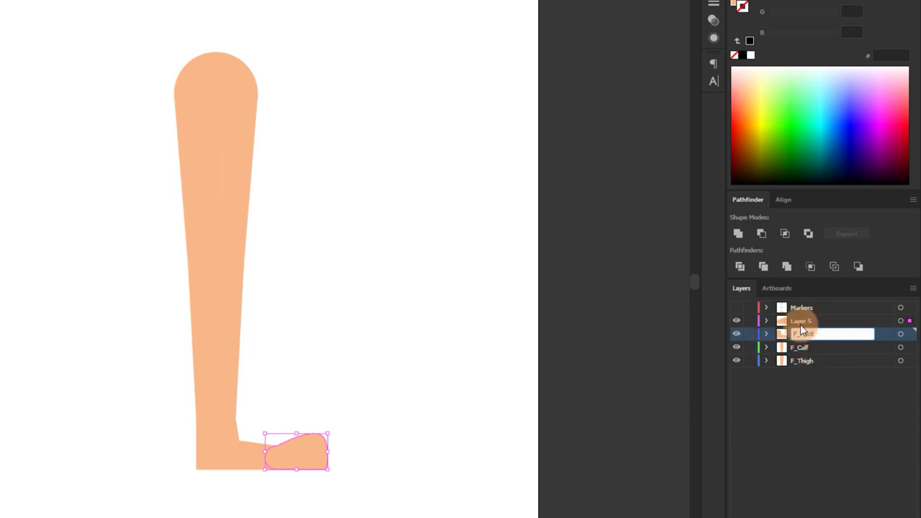
click(799, 324)
text(F)
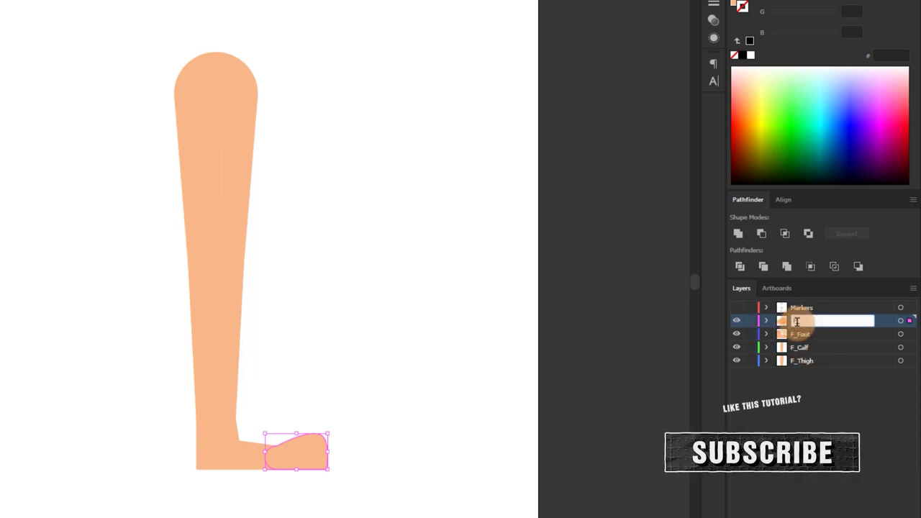
text(_Toes)
click(807, 396)
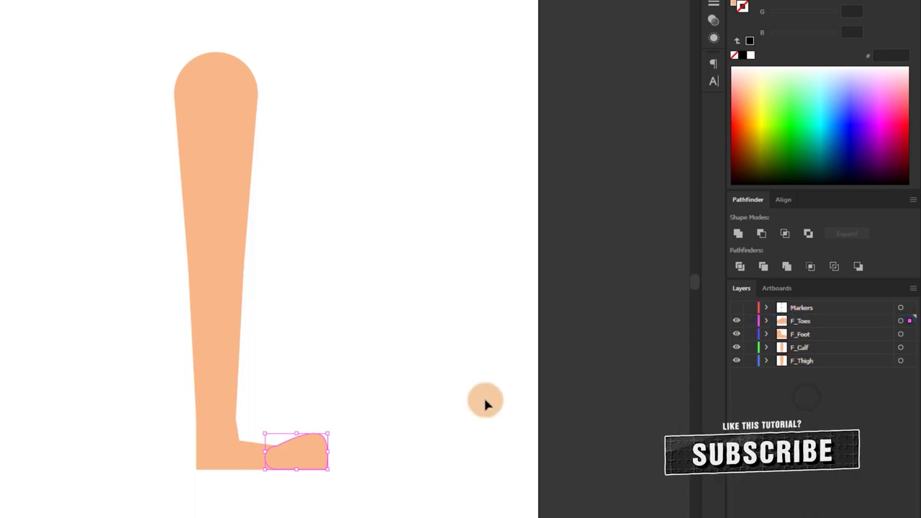
Check the toes, foot, calf and thigh layers by toggling each one's visibility
drag(399, 352, 650, 368)
scroll(649, 368, up, 3)
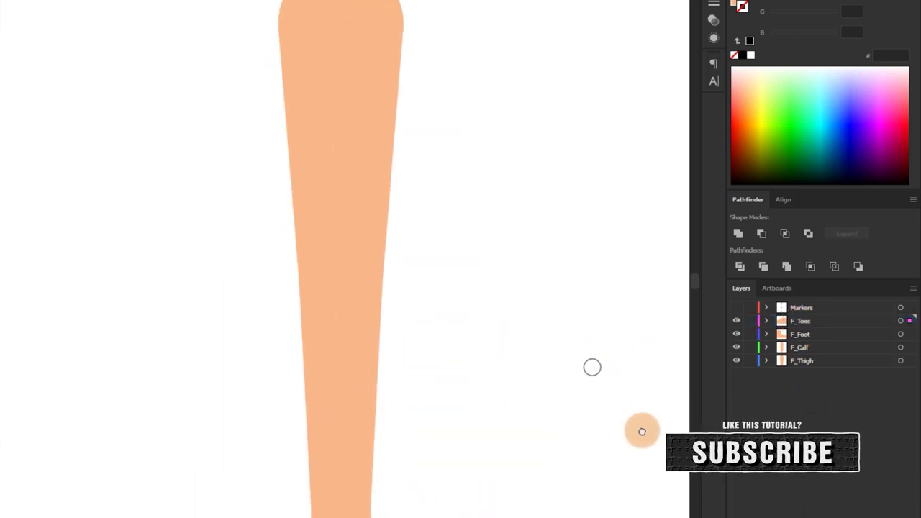
scroll(593, 368, up, 2)
mouse_move(592, 368)
mouse_down()
mouse_move(622, 388)
mouse_move(732, 385)
mouse_up()
scroll(621, 388, down, 2)
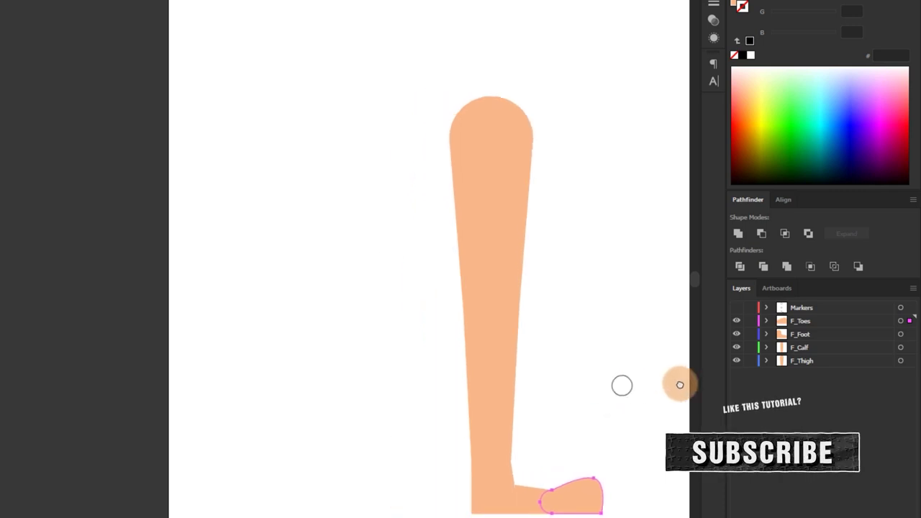
click(736, 321)
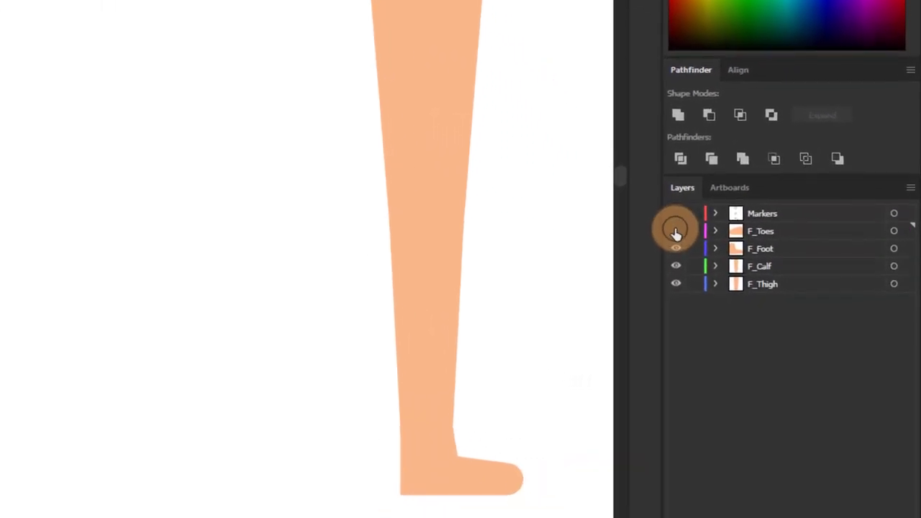
click(736, 321)
click(675, 247)
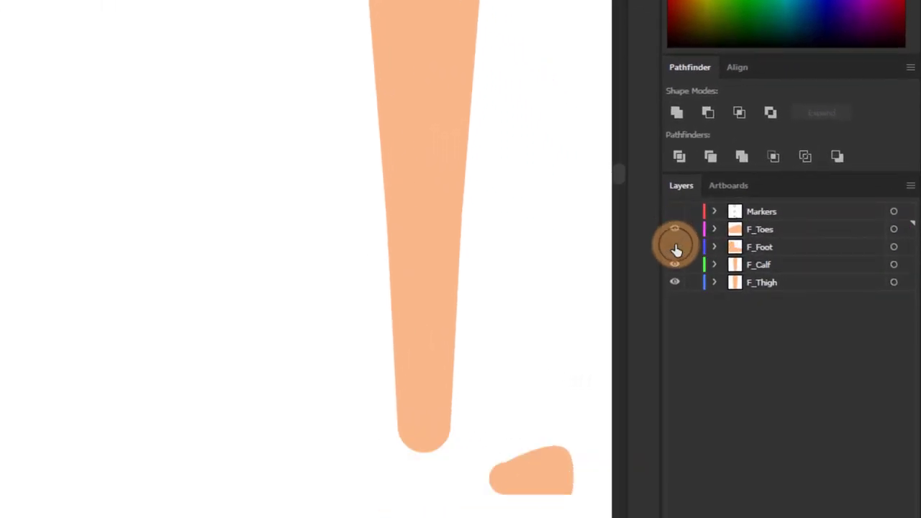
click(674, 248)
click(676, 266)
click(676, 267)
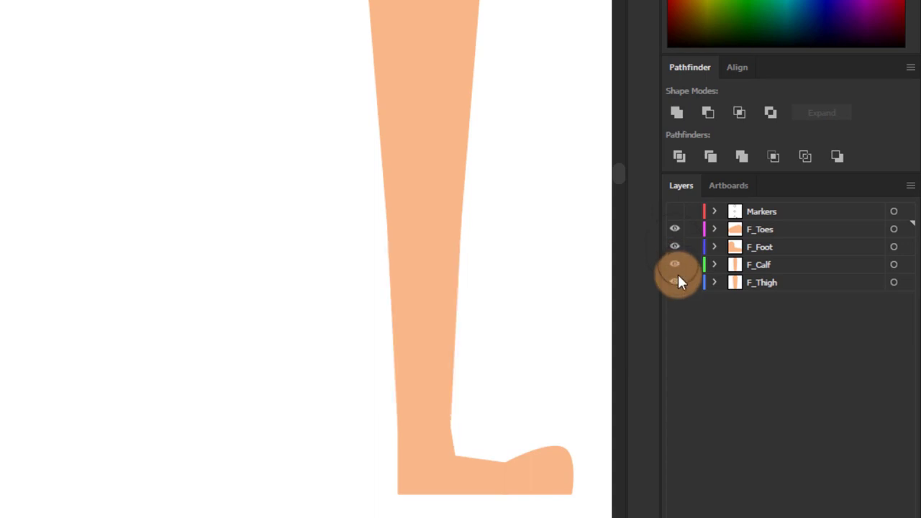
click(675, 283)
click(676, 285)
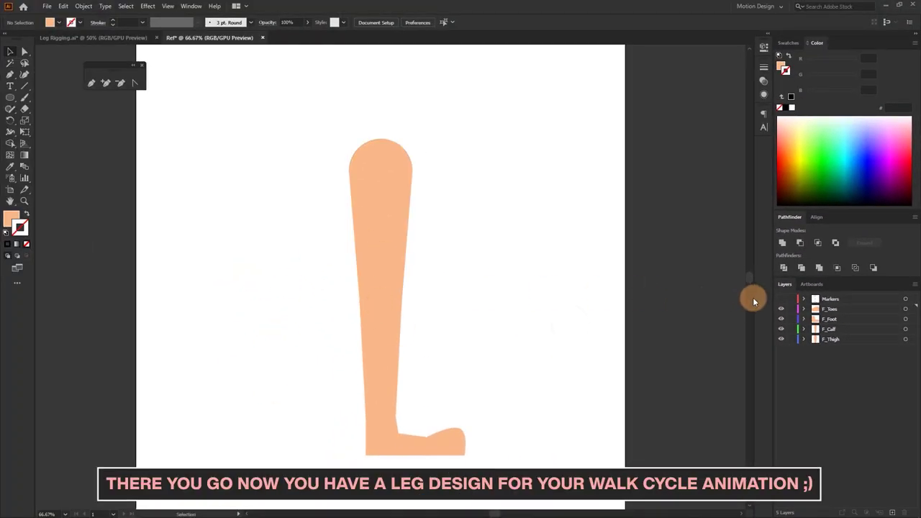
Show the Markers layer and switch to the Leg Rigging.ai document
click(781, 299)
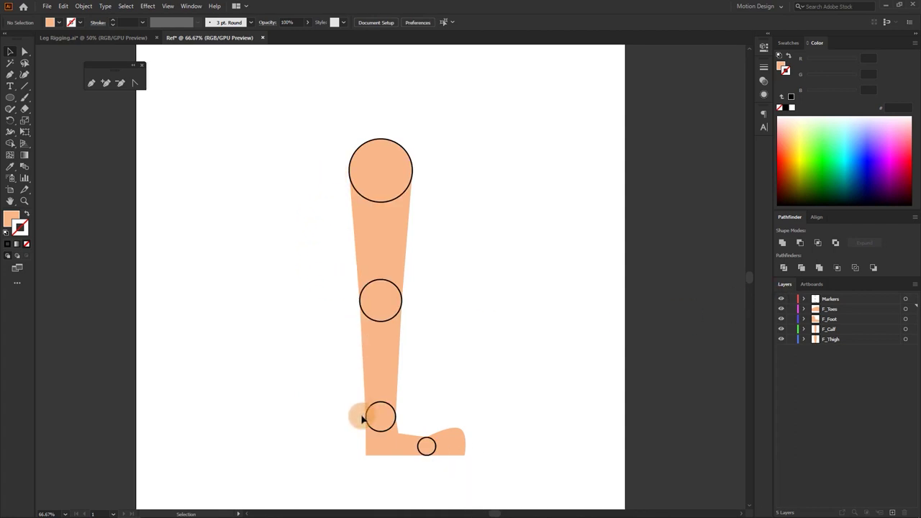
drag(506, 266, 505, 250)
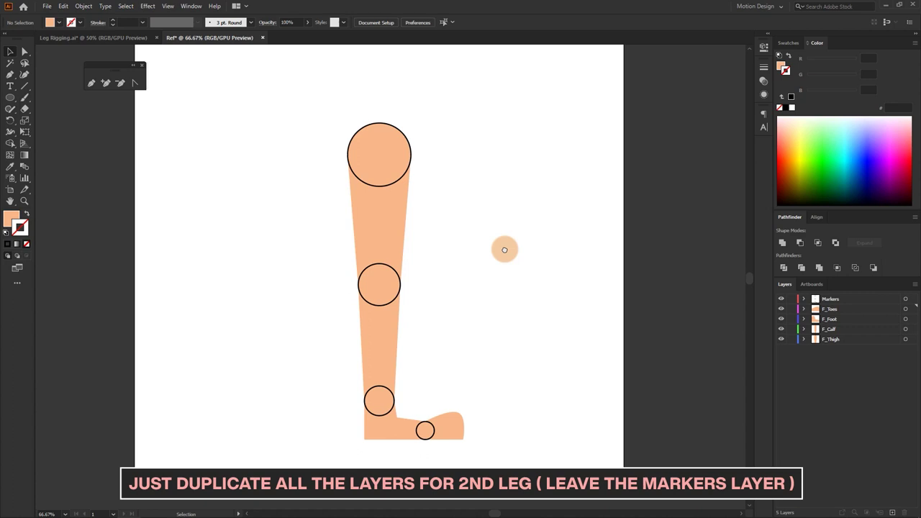
click(133, 40)
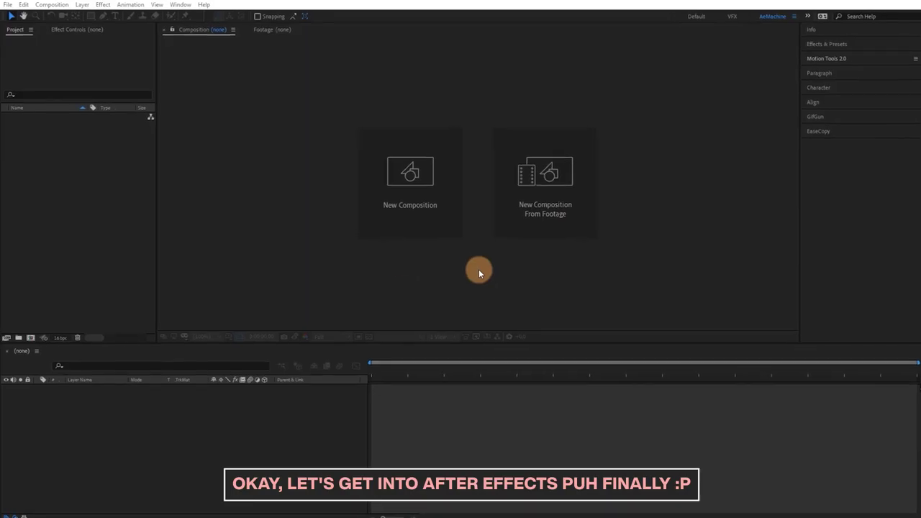
Import Leg Rigging.ai as a composition and open it
right_click(115, 225)
mouse_move(150, 281)
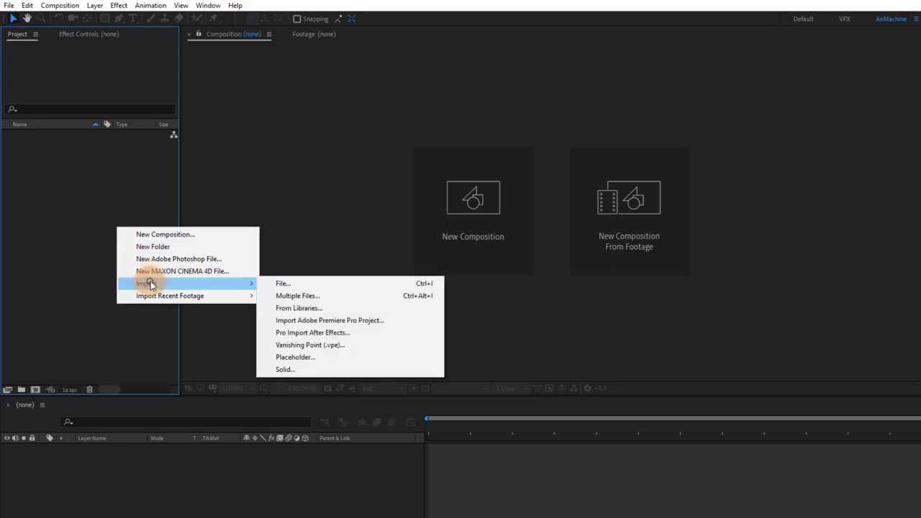
click(266, 281)
double_click(144, 92)
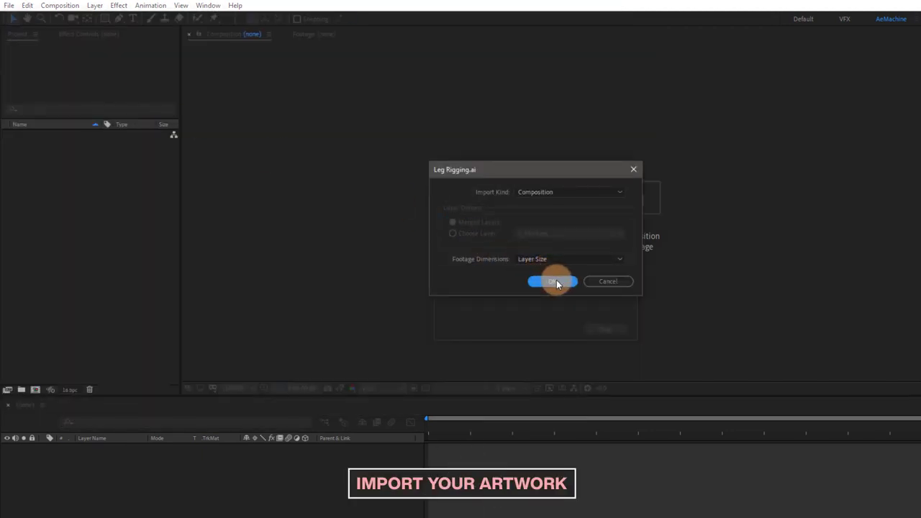
click(553, 280)
double_click(35, 135)
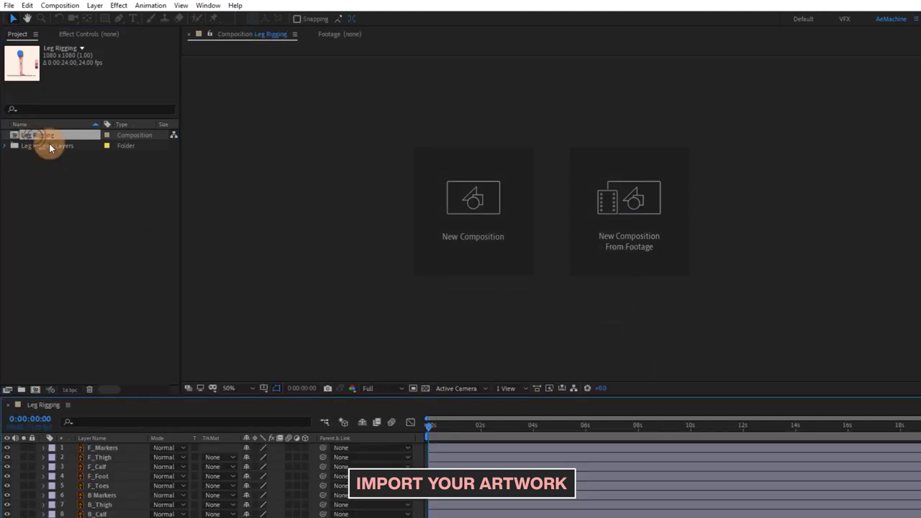
Hide and shy the back-leg and Colors layers, lock BG, and hide shy layers
click(98, 459)
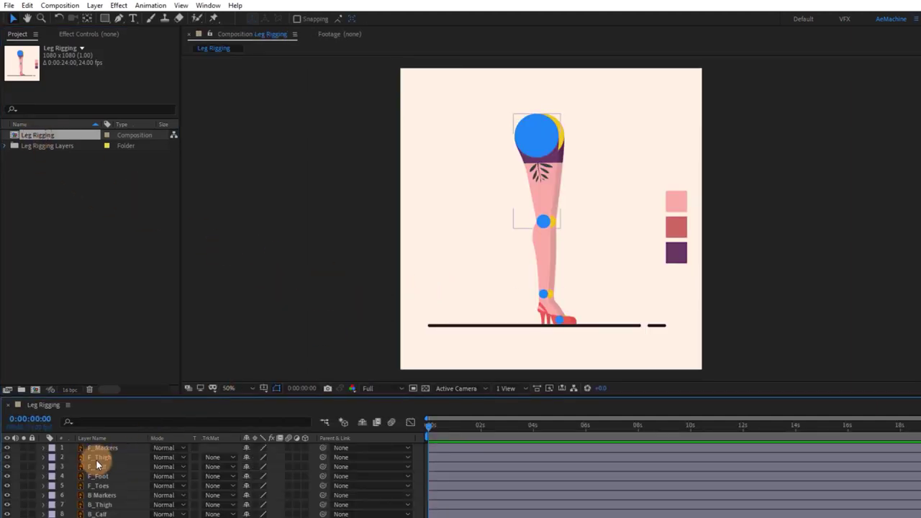
click(100, 496)
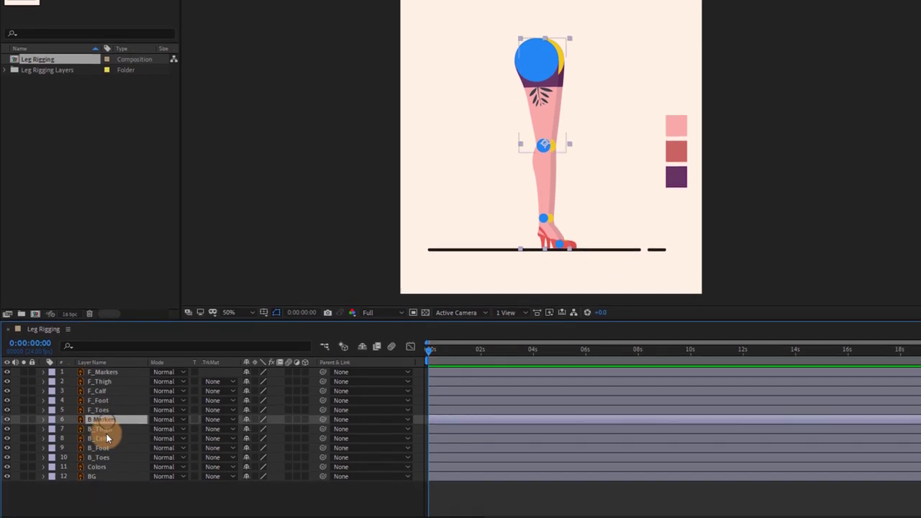
shift+click(106, 448)
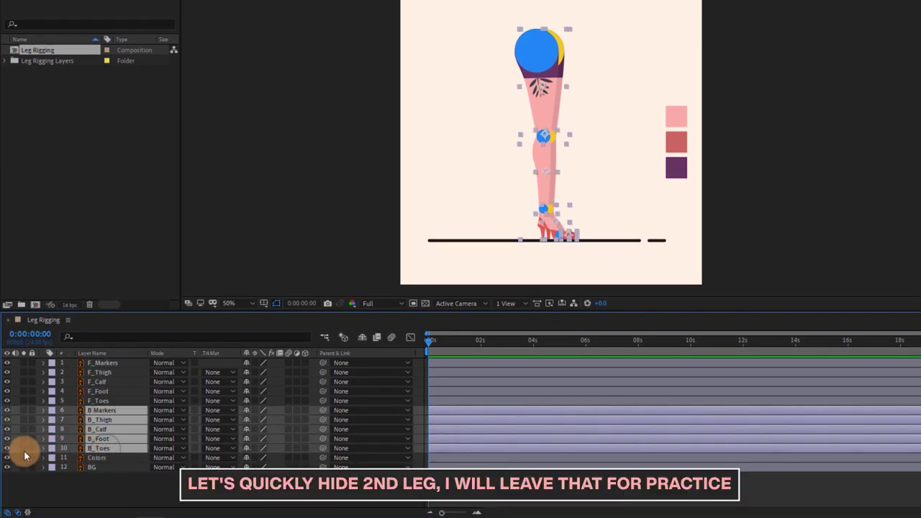
shift+click(92, 458)
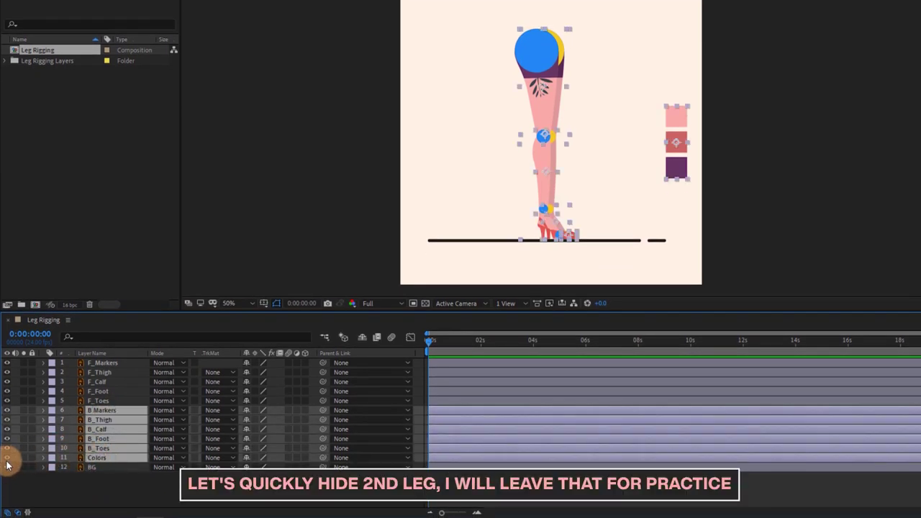
drag(8, 461, 7, 410)
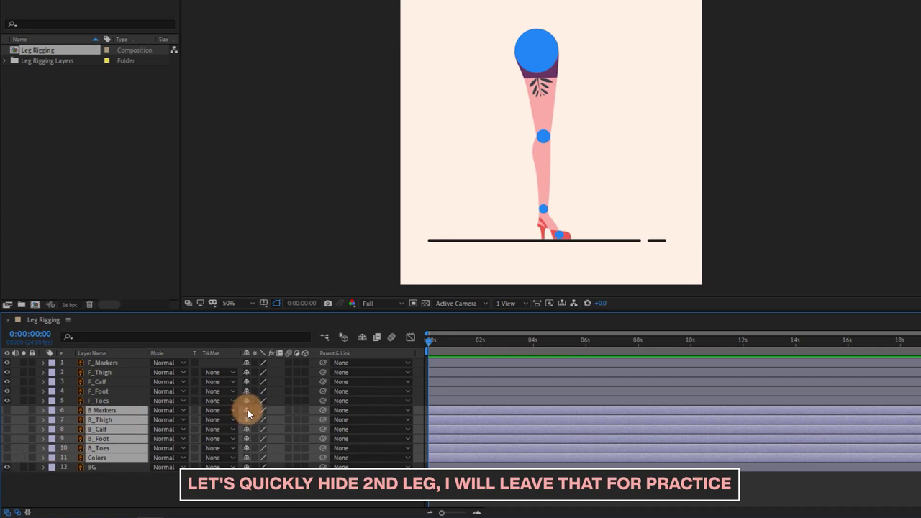
drag(247, 410, 248, 458)
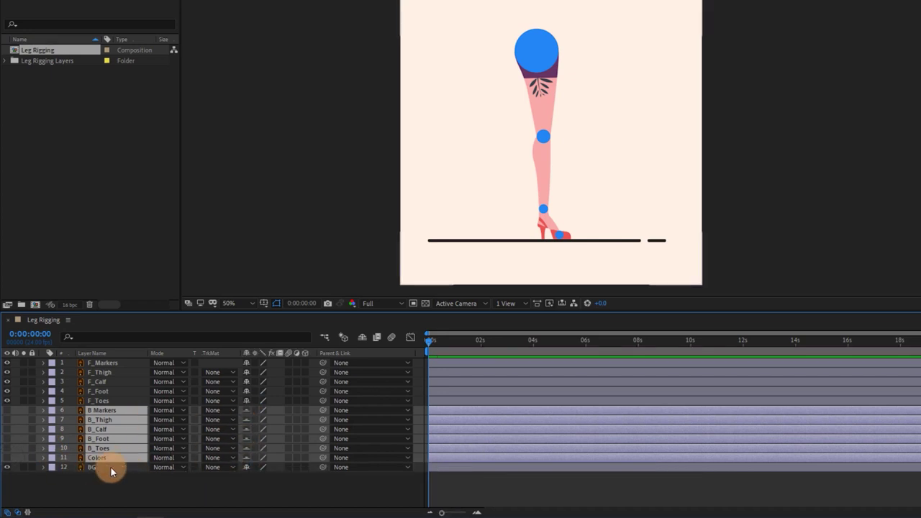
click(75, 468)
click(32, 467)
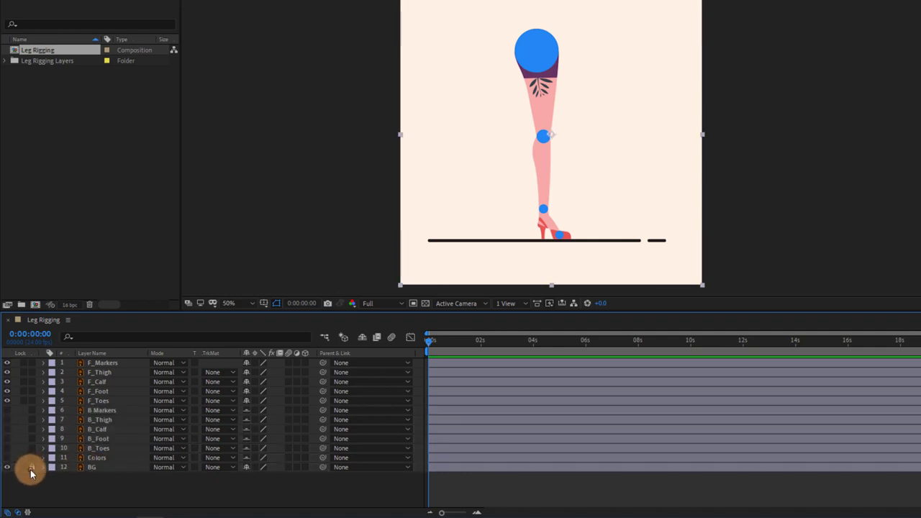
click(326, 339)
click(120, 364)
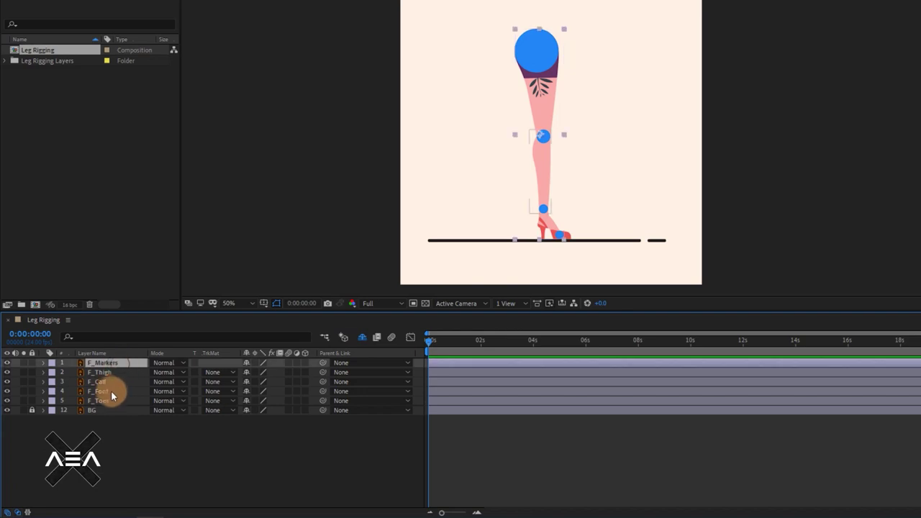
shift+click(111, 400)
Convert the front-leg artwork to shape layers and shy the original layers out of view
right_click(98, 398)
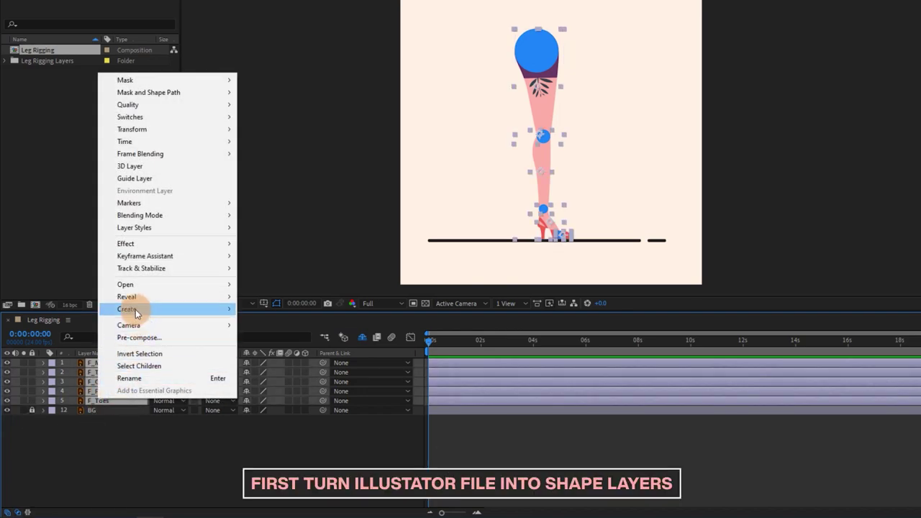
mouse_move(135, 309)
click(302, 345)
drag(141, 399, 118, 369)
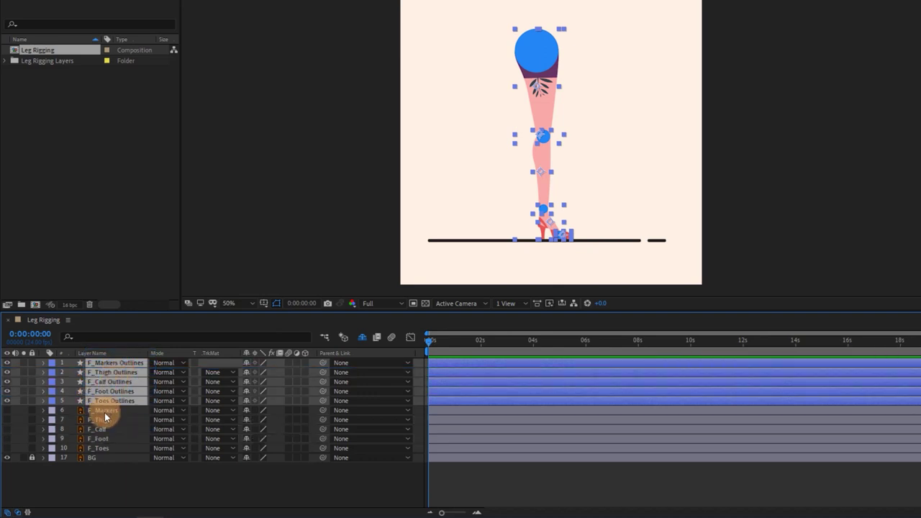
click(104, 411)
shift+click(110, 449)
click(221, 447)
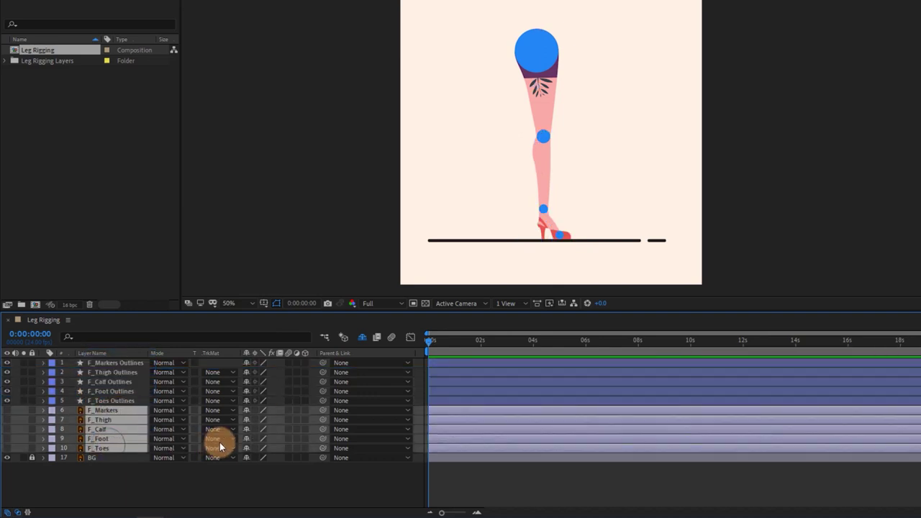
click(245, 448)
click(130, 363)
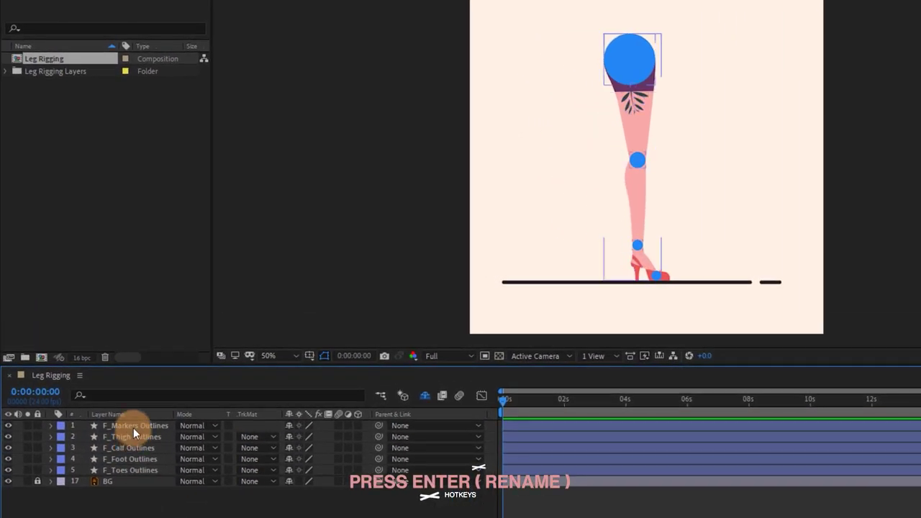
Rename the Outlines layers to F_Markers, F_Thigh, F_Calf, F_Foot and F_Toes
key(Return)
key(BackSpace)
click(137, 437)
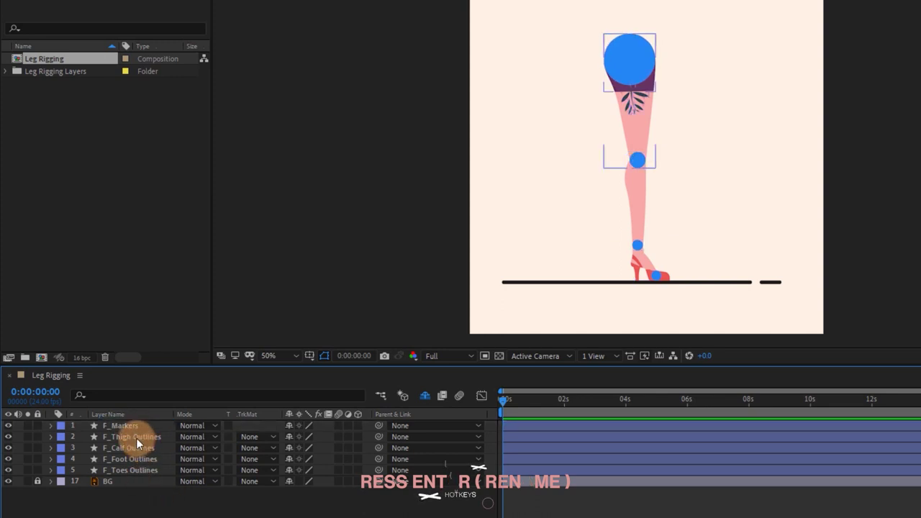
key(Return)
key(BackSpace)
click(137, 448)
click(137, 459)
click(137, 470)
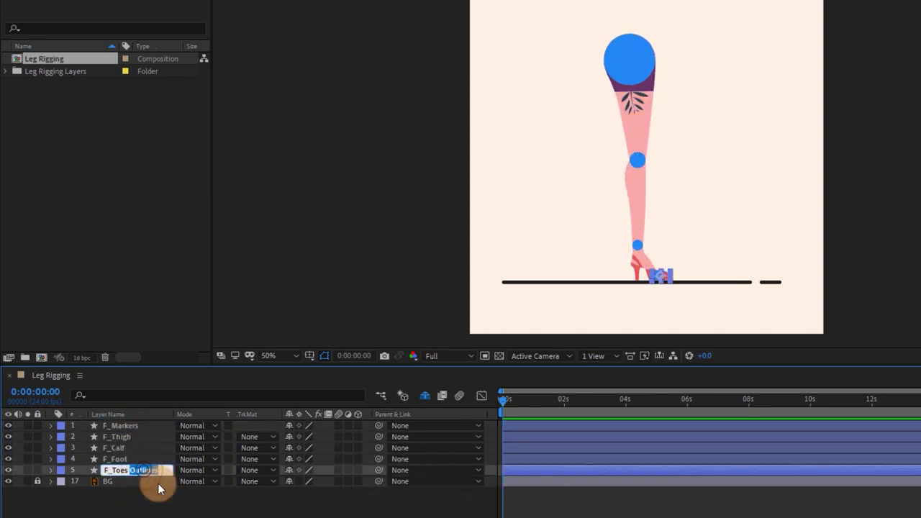
key(BackSpace)
key(Return)
drag(558, 269, 670, 168)
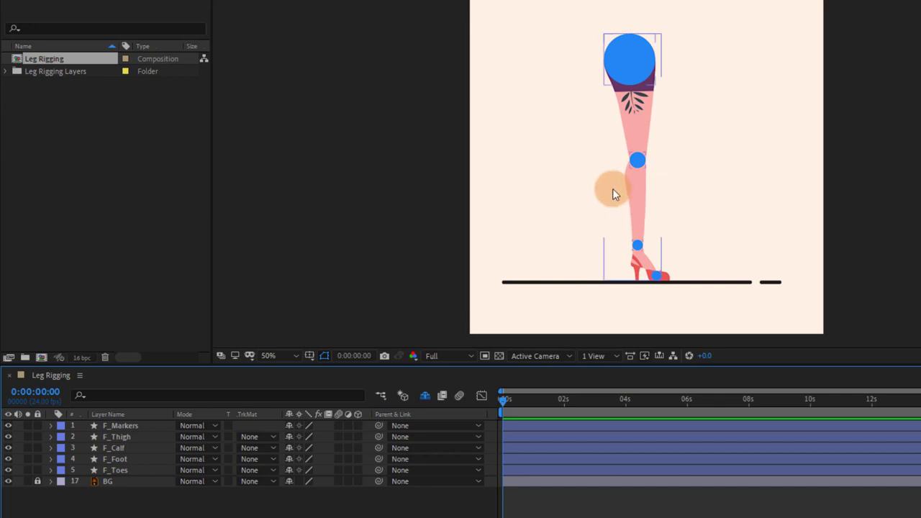
click(365, 287)
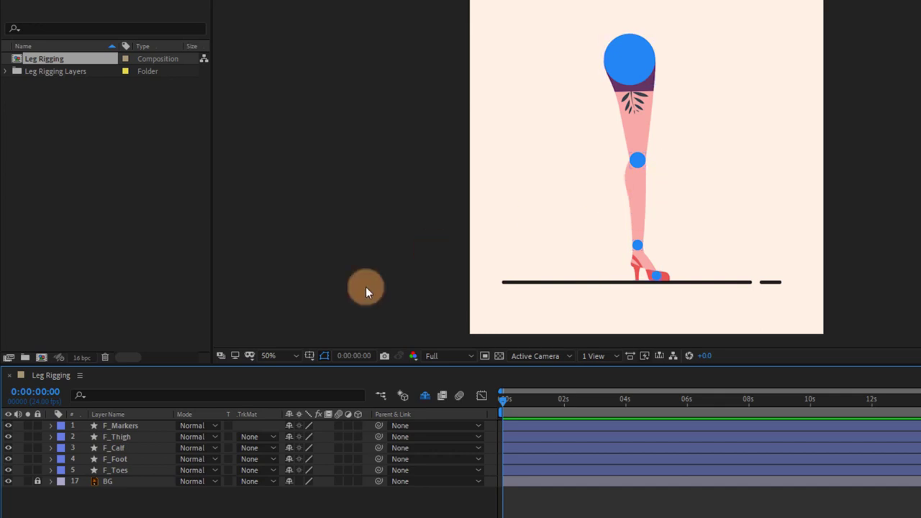
Set the F_Markers layer's opacity to 70%
click(130, 430)
key(t)
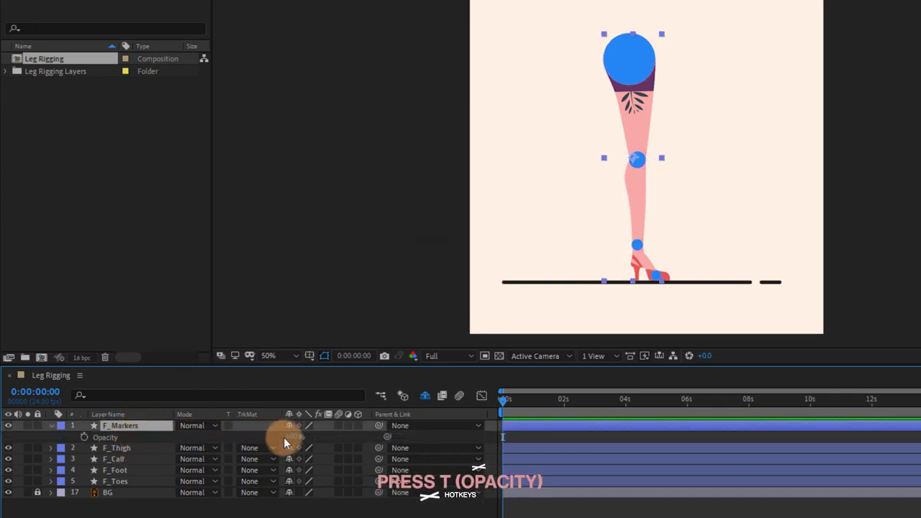
drag(284, 438, 226, 445)
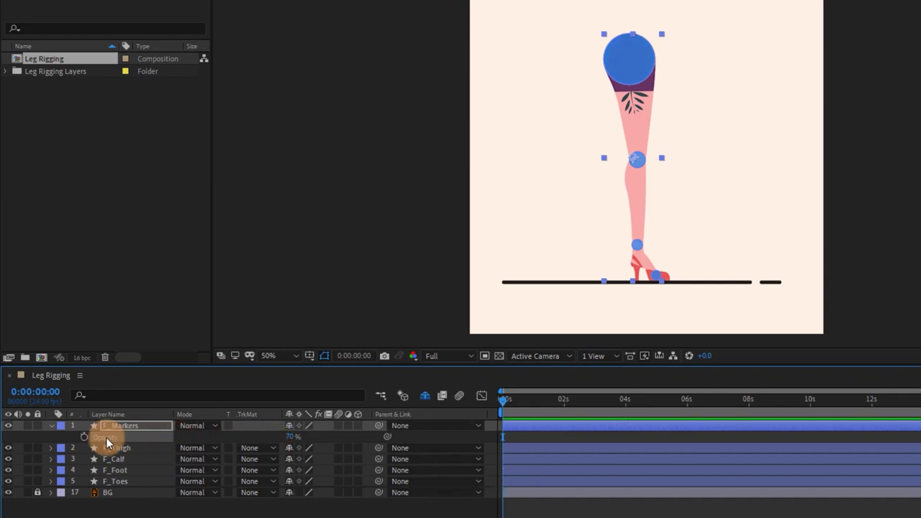
click(50, 428)
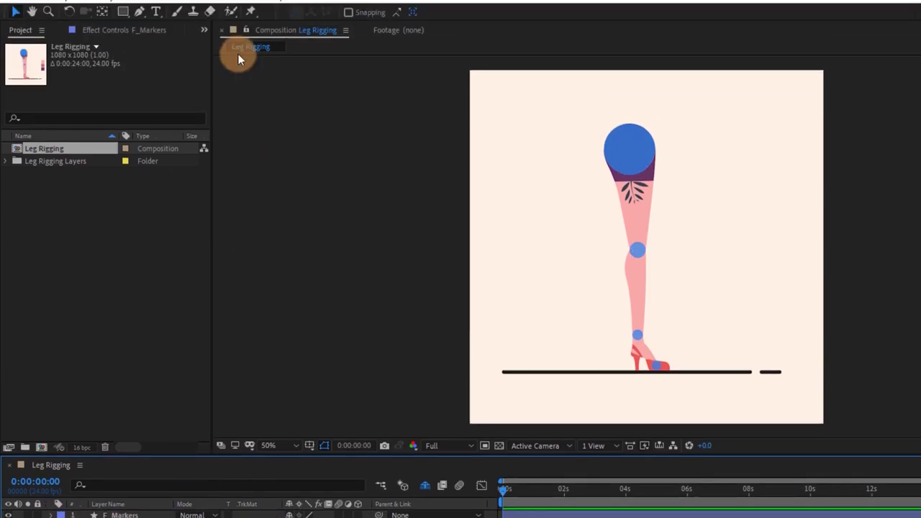
Launch Duik Bassel.2, set its interface level to Standard, and go to Rigging
click(237, 6)
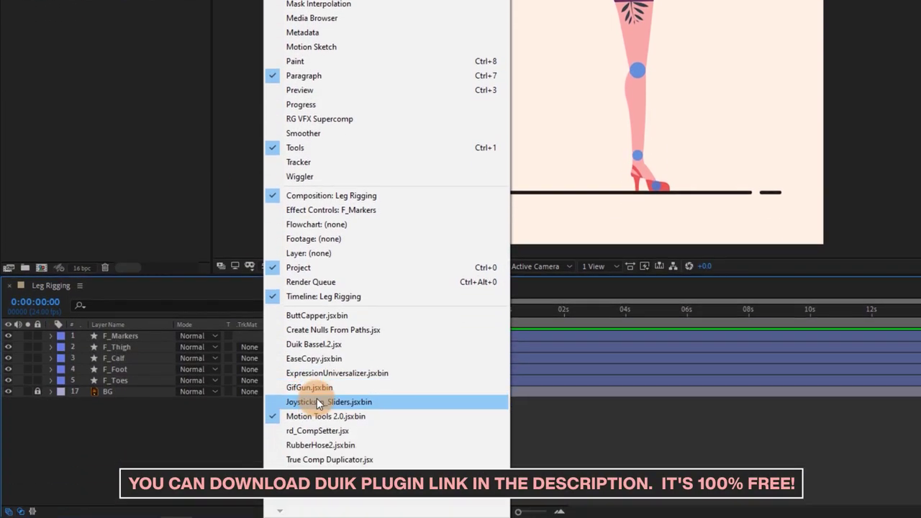
click(310, 344)
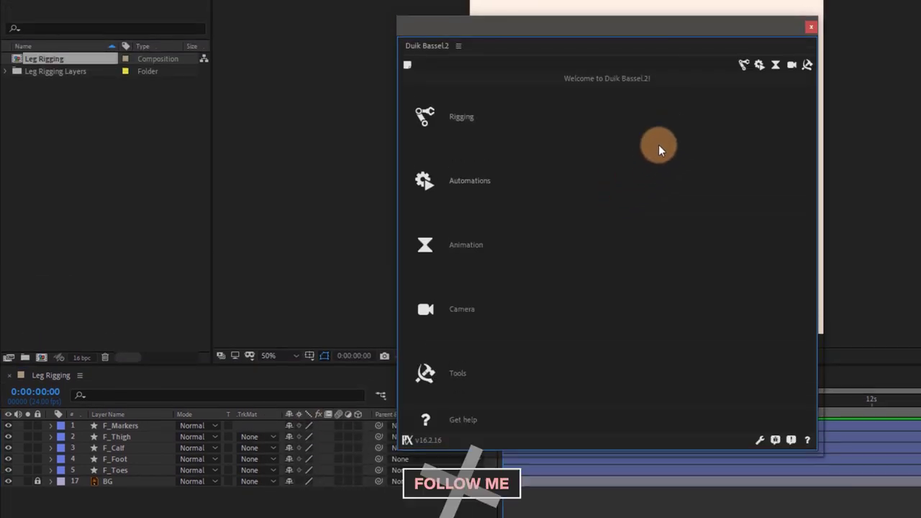
click(760, 441)
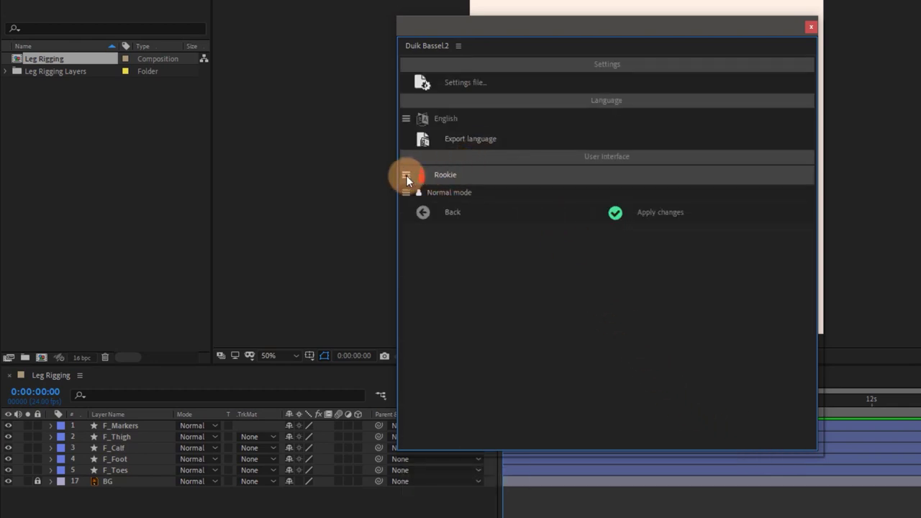
click(407, 176)
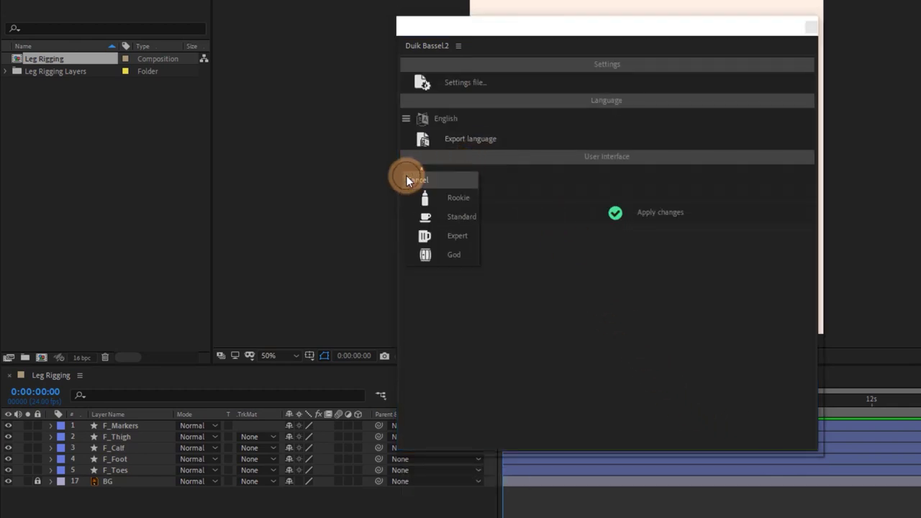
click(462, 220)
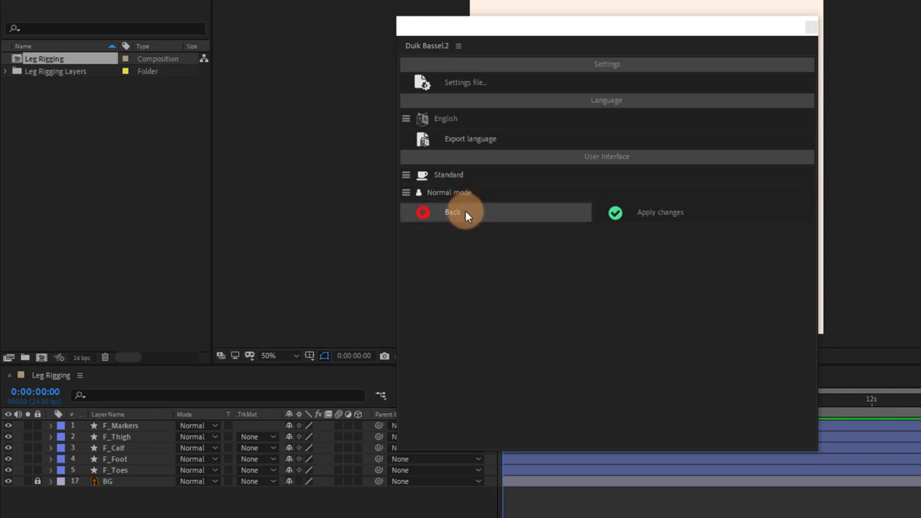
click(465, 211)
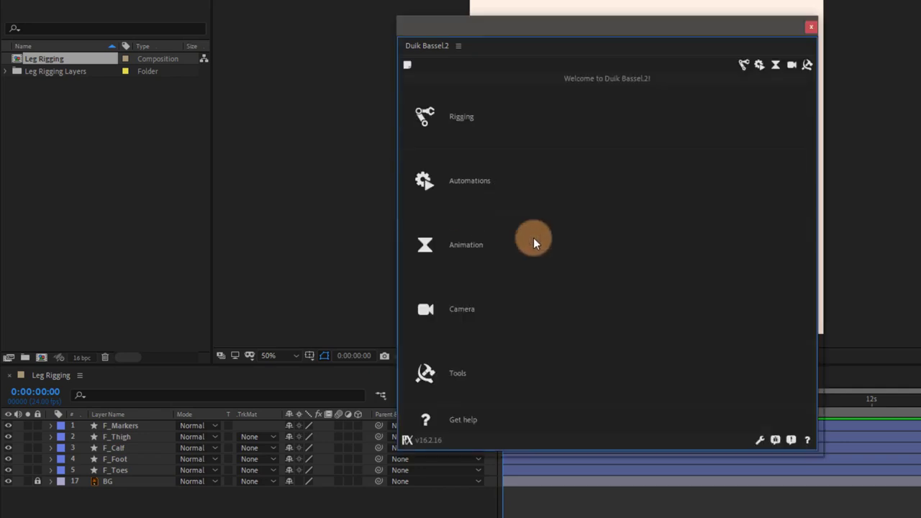
click(459, 121)
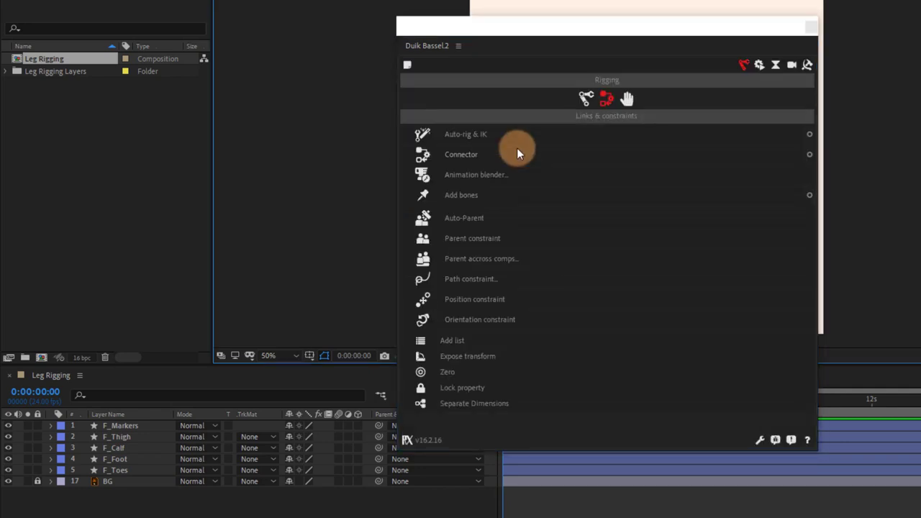
Create a Duik leg structure from the Structures list's Leg options
click(585, 100)
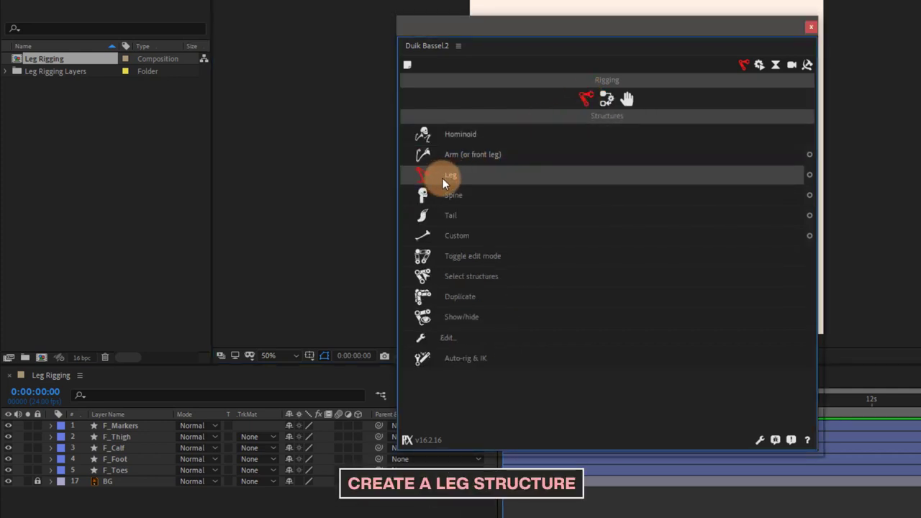
click(808, 174)
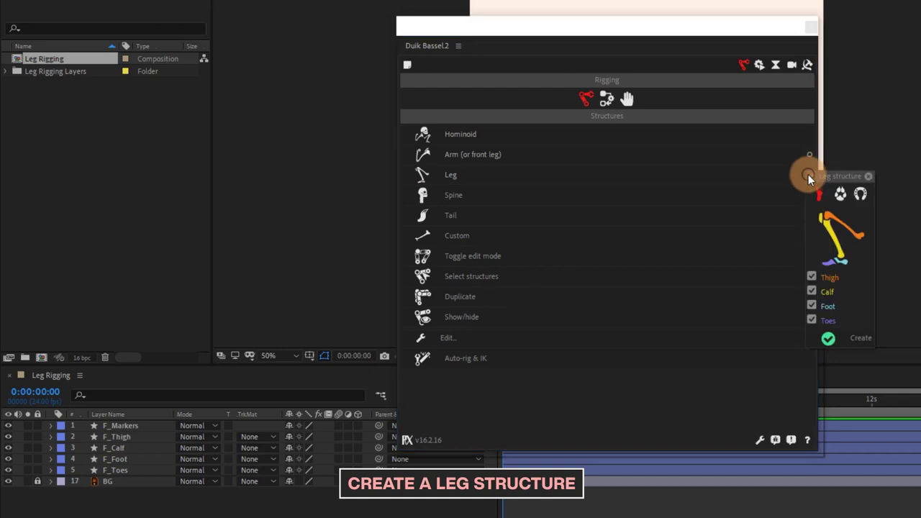
drag(818, 180, 575, 146)
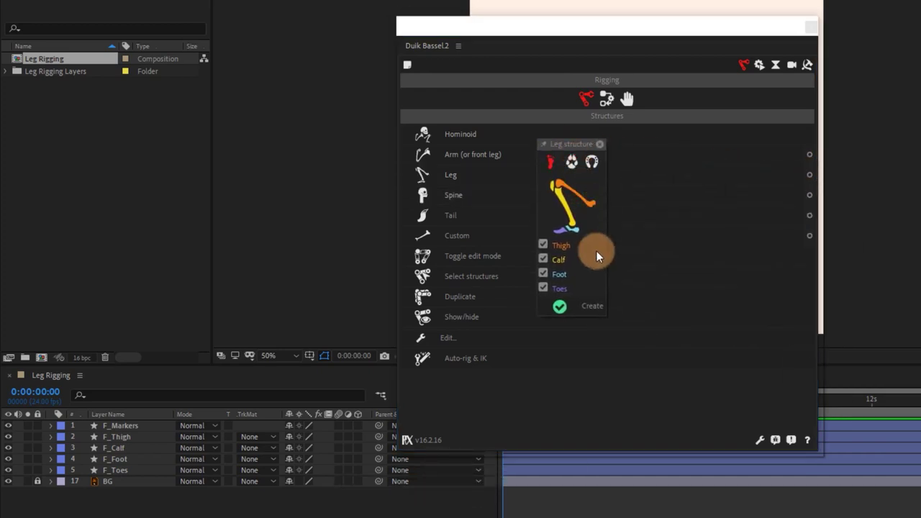
click(582, 306)
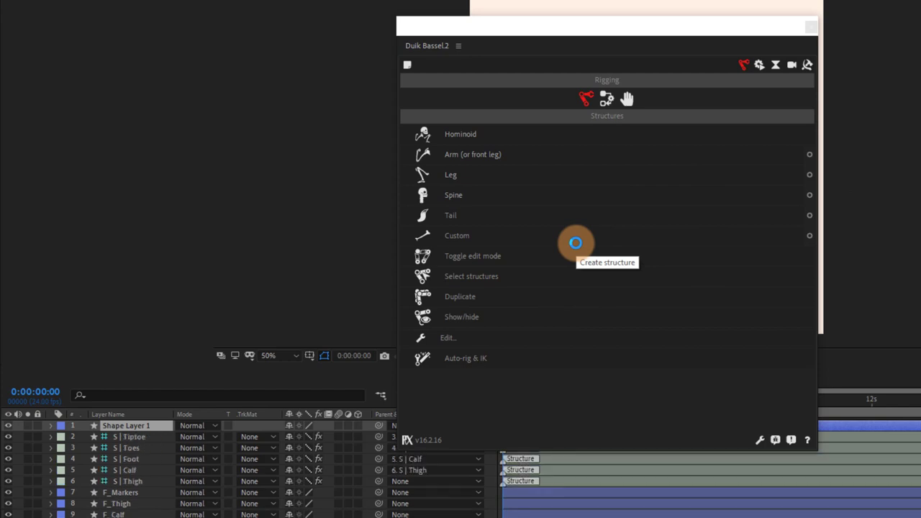
Close the Duik panel and rename the S | Heel, Tiptoe, Toes layers to F_Heel, F_Tiptoe, F_Toes
click(811, 26)
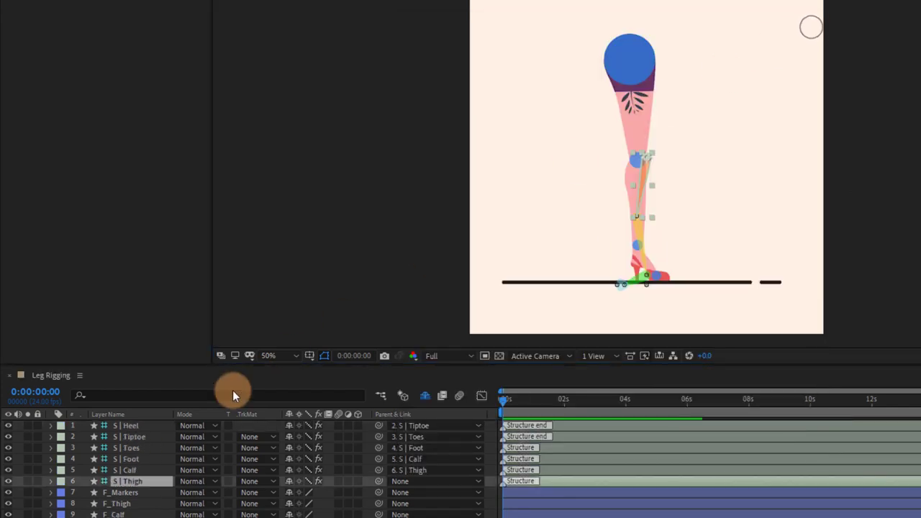
click(136, 427)
key(Return)
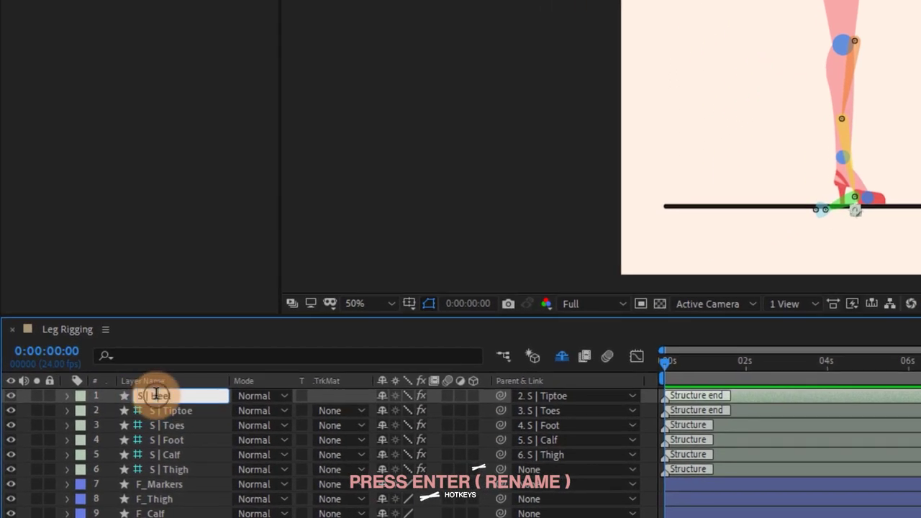
text(F_Heel)
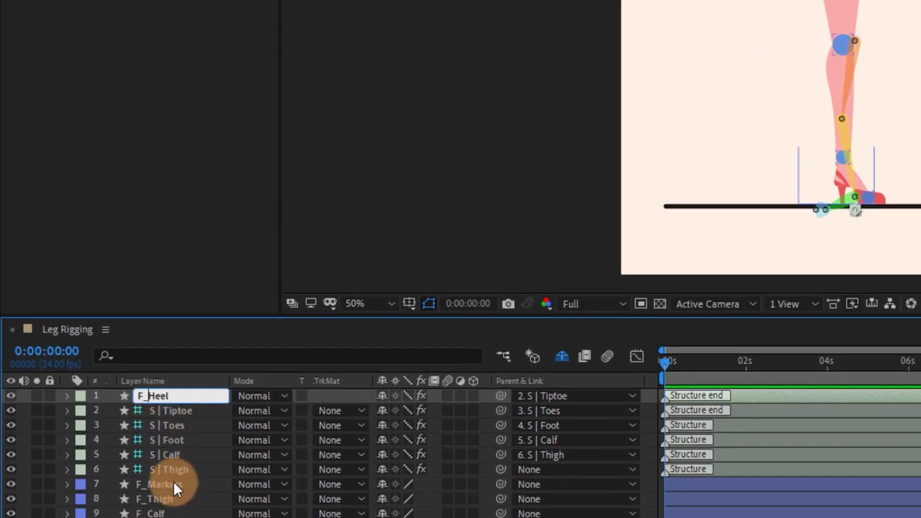
click(159, 410)
key(Return)
text(F_Tiptoe)
click(170, 425)
key(Return)
text(F_Toes)
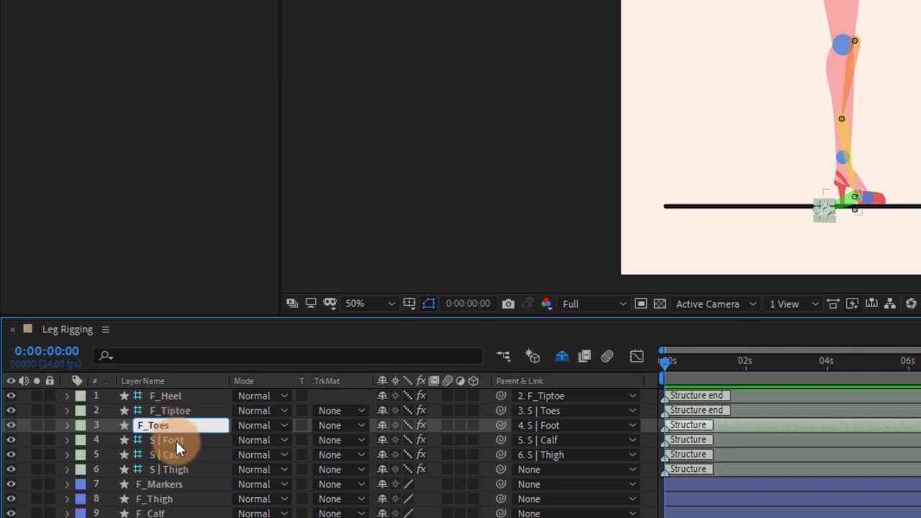
click(176, 442)
Rename the remaining structure layers to F_Foot, F_Calf and F_Thigh
key(Return)
text(F_Foot)
click(177, 451)
key(Return)
text(F_Calf)
click(158, 465)
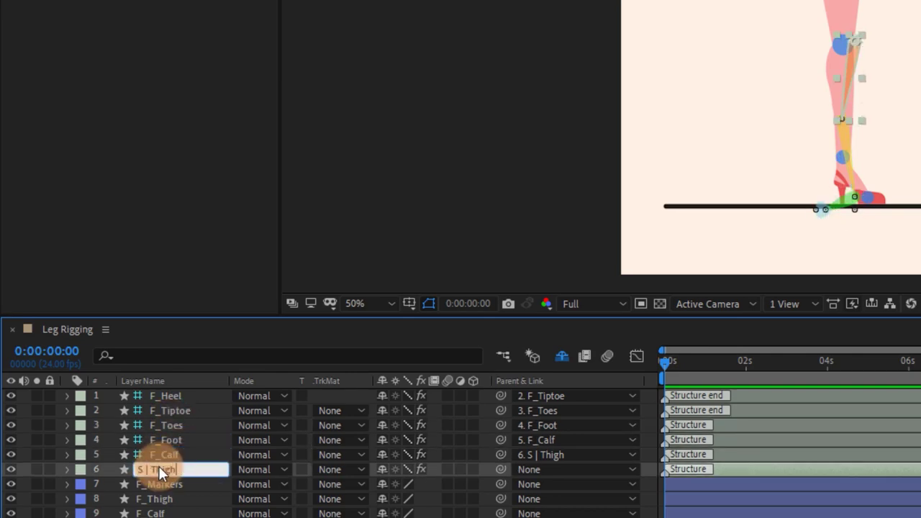
text(F_Thigh)
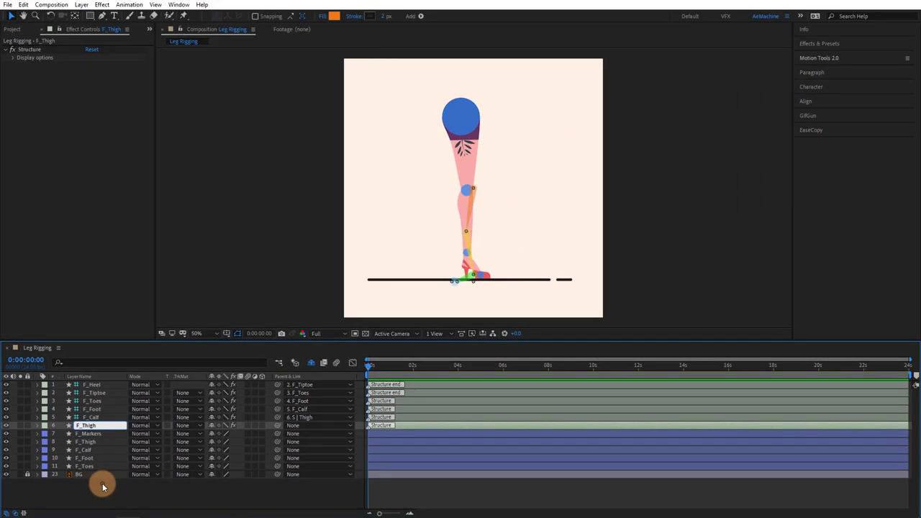
click(103, 487)
Solo the F_Markers layer over a transparency grid and frame the blue hip circle
click(92, 435)
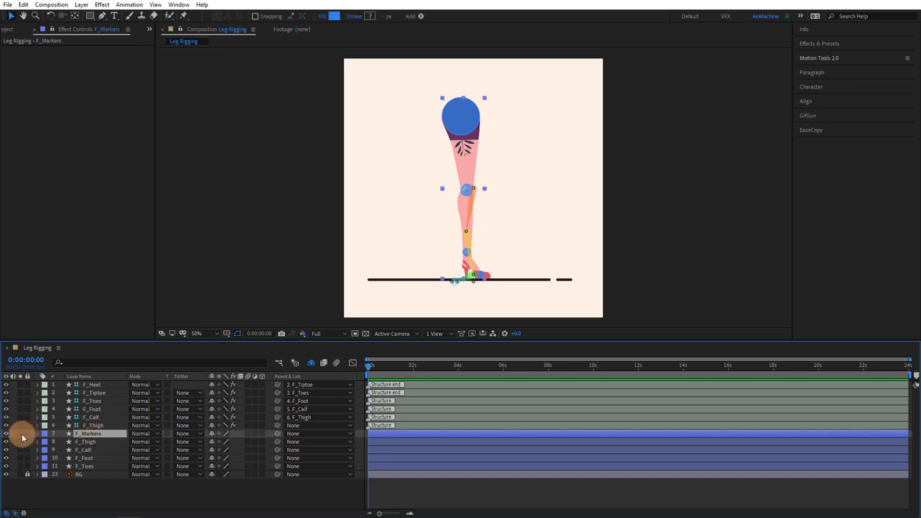
click(21, 435)
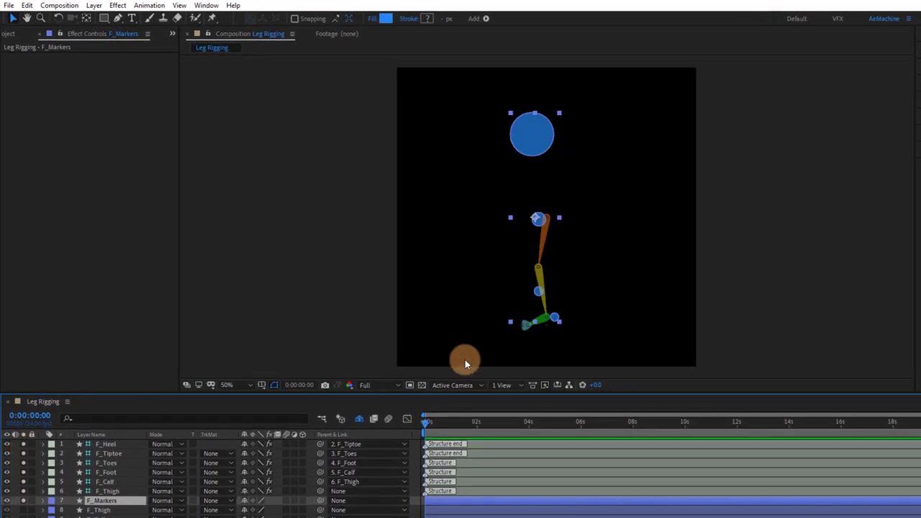
click(422, 385)
scroll(581, 232, up, 2)
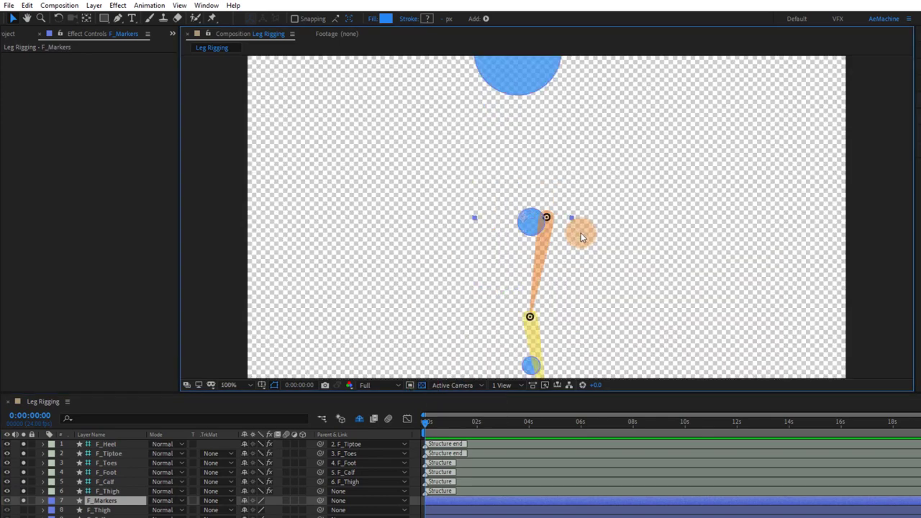
drag(670, 106, 679, 216)
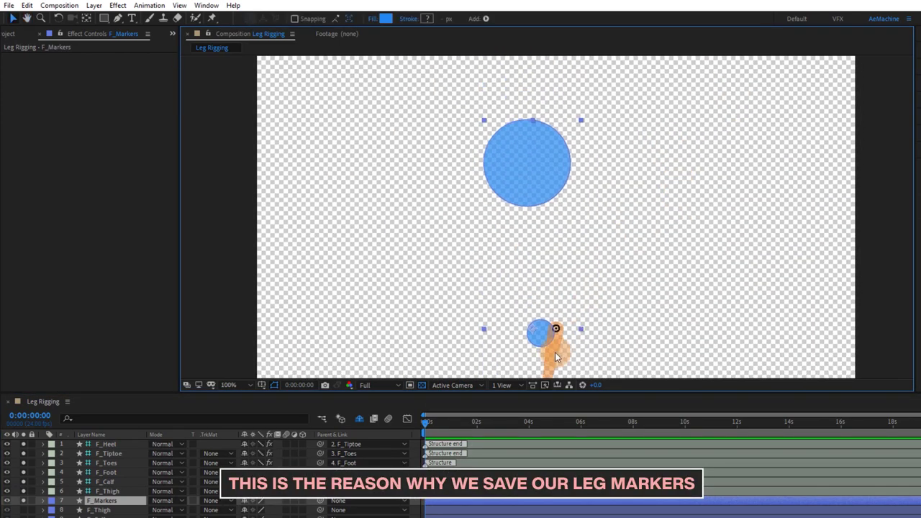
Snap the F_Thigh joint to the hip circle's centre and move F_Calf onto the knee marker
click(119, 491)
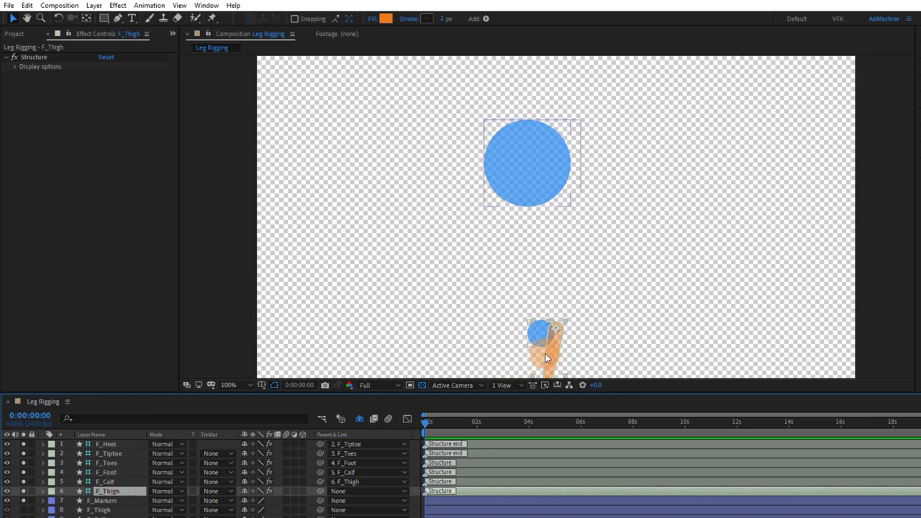
drag(549, 347, 526, 175)
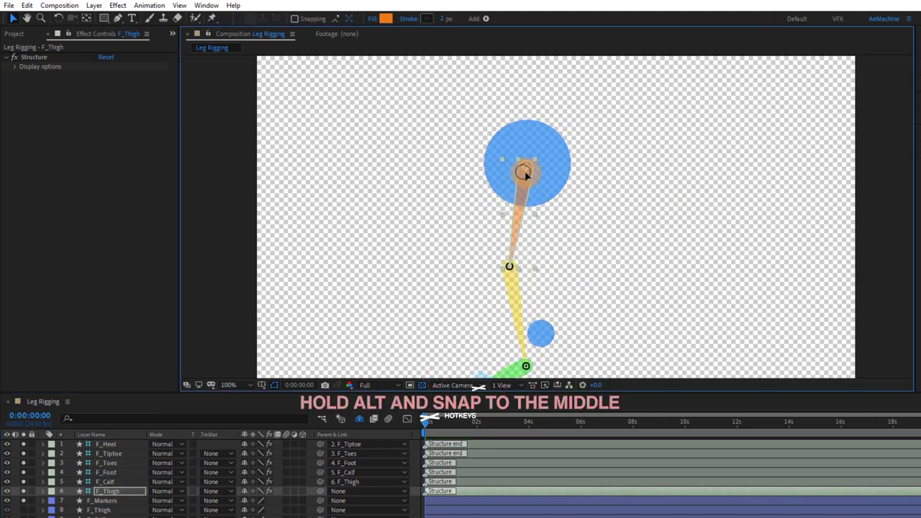
key(space)
drag(556, 241, 546, 198)
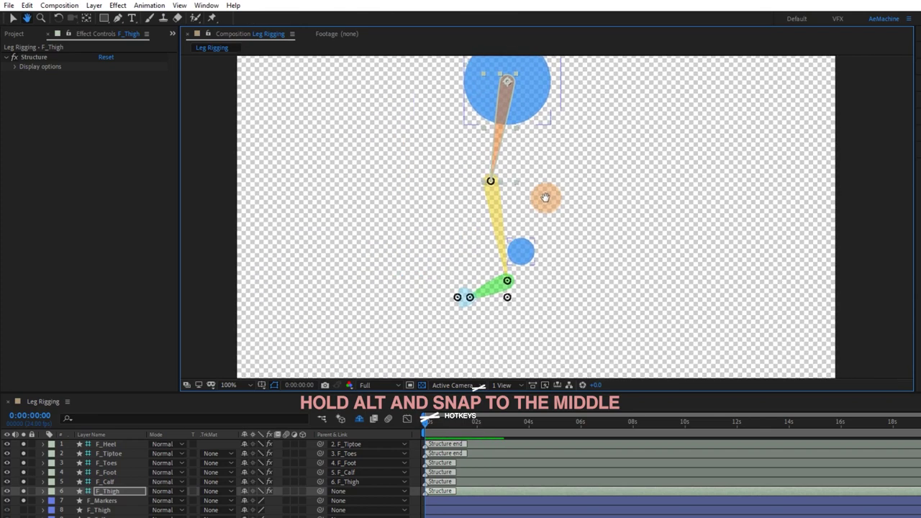
click(104, 481)
mouse_move(487, 268)
mouse_down()
mouse_move(491, 201)
mouse_move(523, 275)
mouse_up()
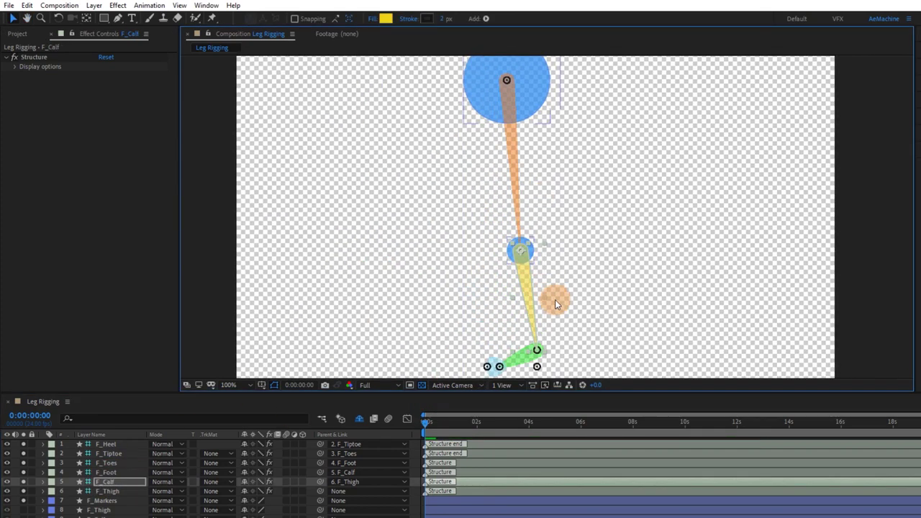
key(space)
drag(554, 303, 537, 218)
scroll(549, 267, up, 2)
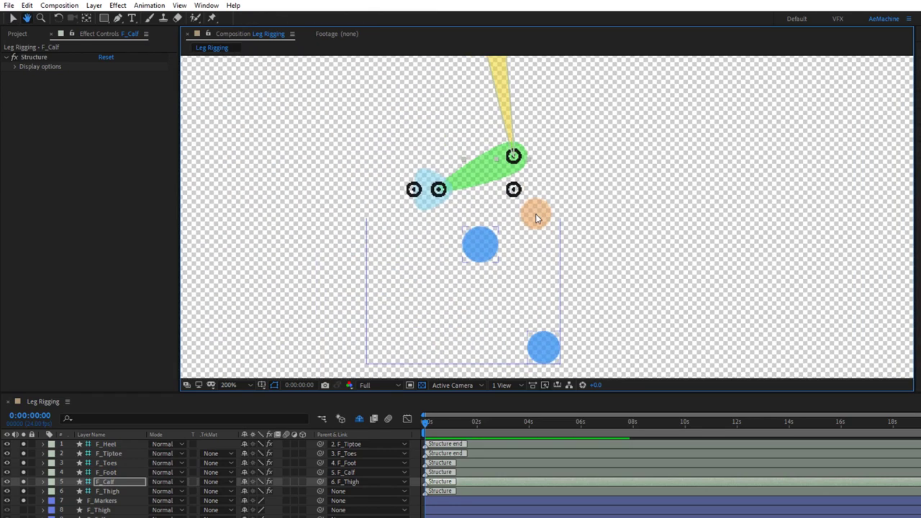
Move the F_Foot joint down onto the ankle marker
drag(479, 176, 459, 261)
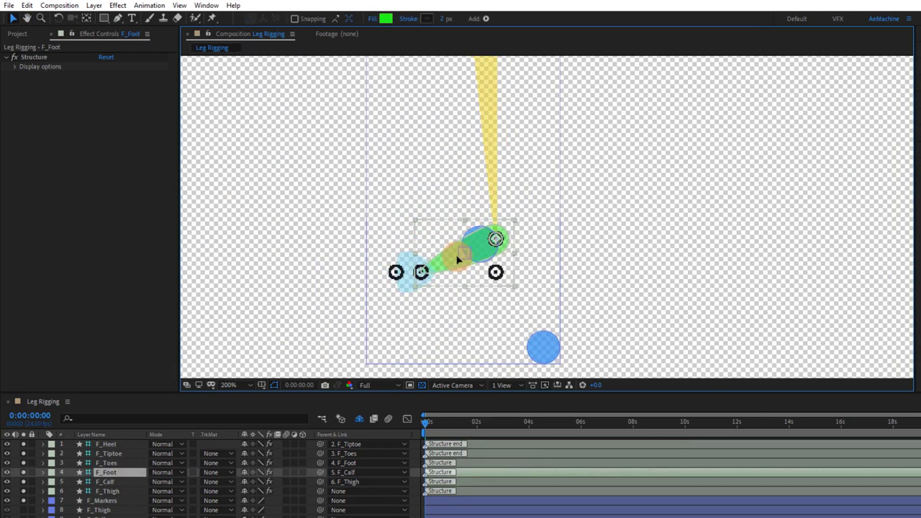
scroll(468, 256, up, 2)
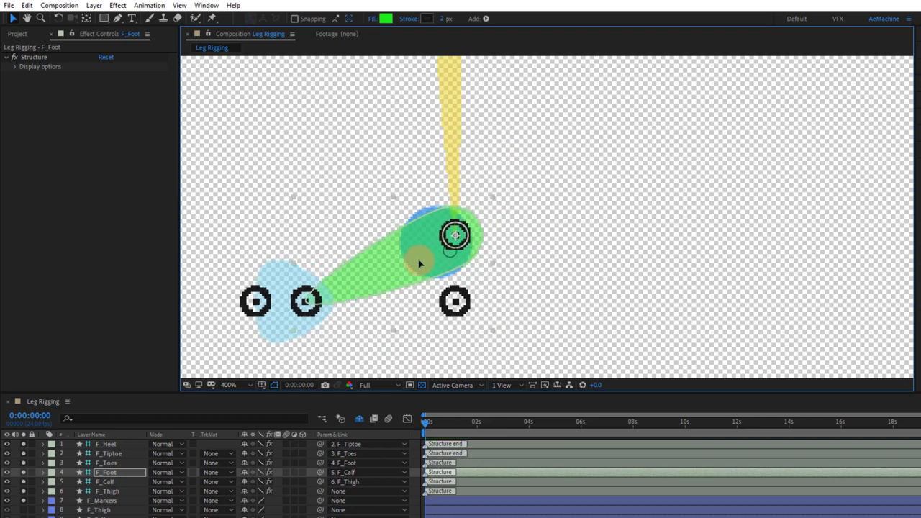
click(455, 247)
scroll(487, 187, down, 1)
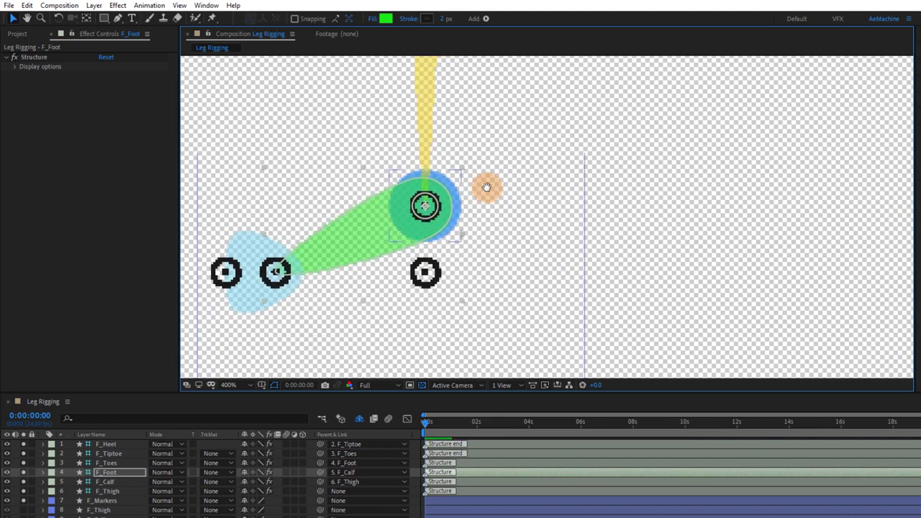
scroll(500, 208, down, 3)
scroll(497, 202, down, 1)
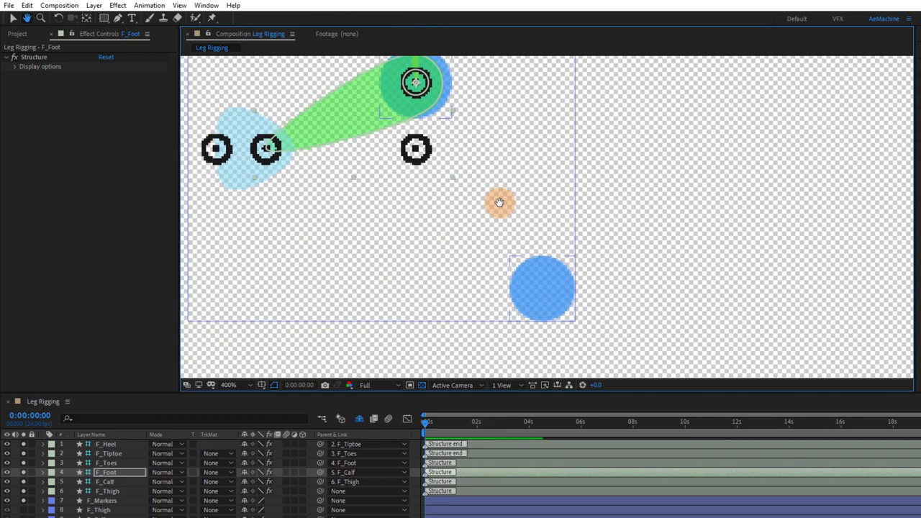
Place the F_Toes joint on the blue toe marker and un-solo so the shoe artwork shows
click(114, 461)
mouse_move(275, 159)
mouse_down()
mouse_move(550, 299)
mouse_move(538, 316)
mouse_up()
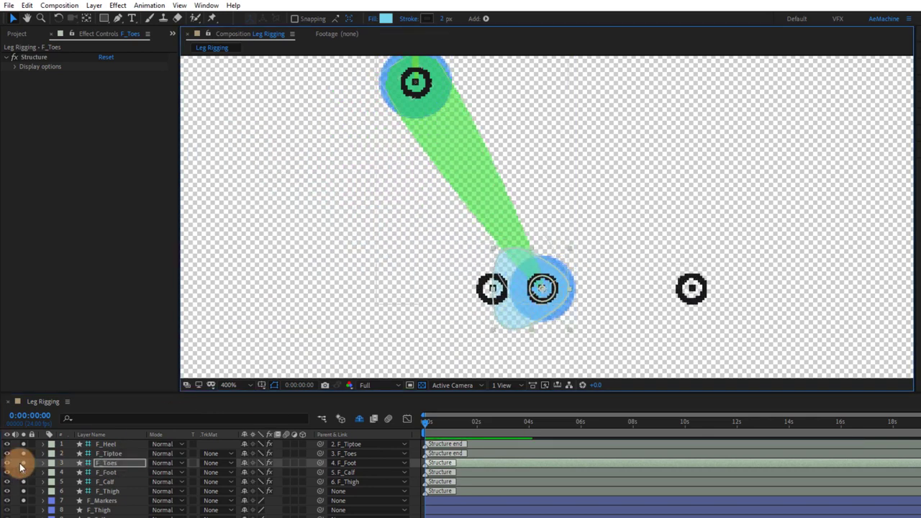
drag(24, 449, 24, 497)
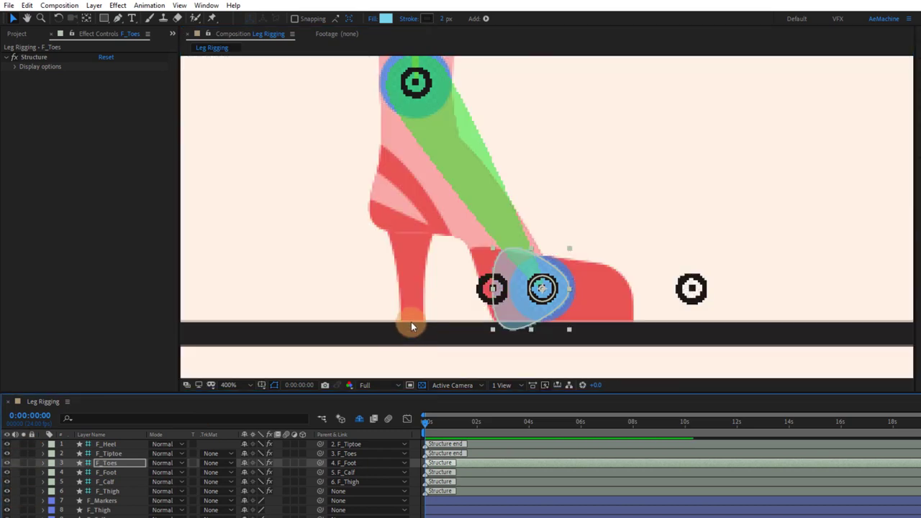
drag(411, 322, 464, 280)
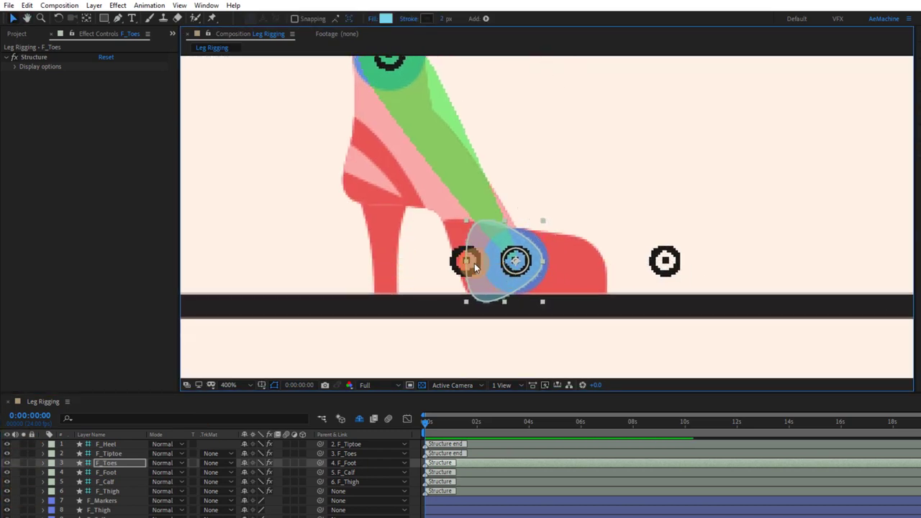
Move the F_Tiptoe controller to the shoe's toe tip and F_Heel to the heel tip
click(108, 453)
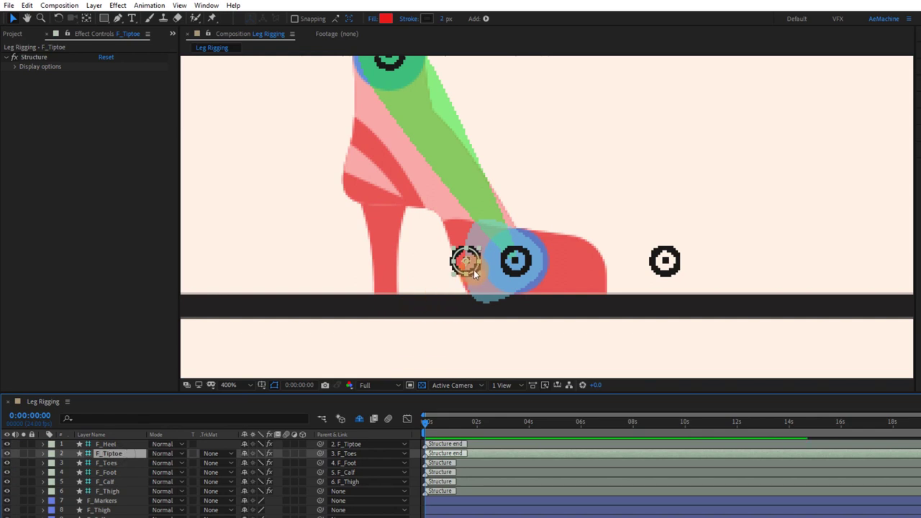
drag(473, 273, 611, 302)
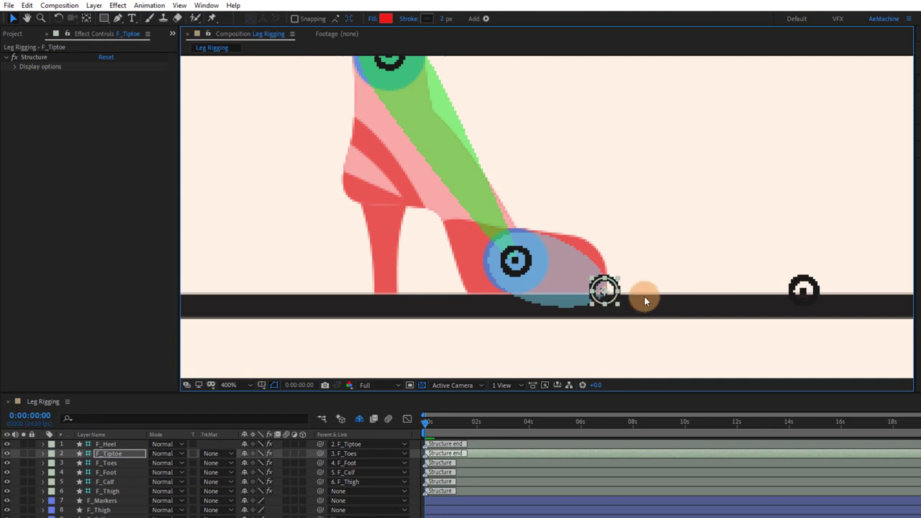
drag(796, 290, 380, 292)
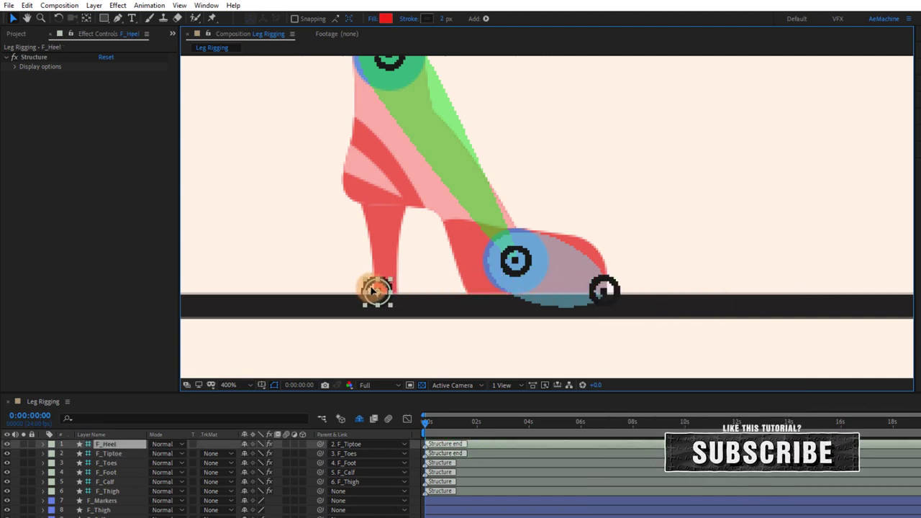
drag(380, 292, 373, 292)
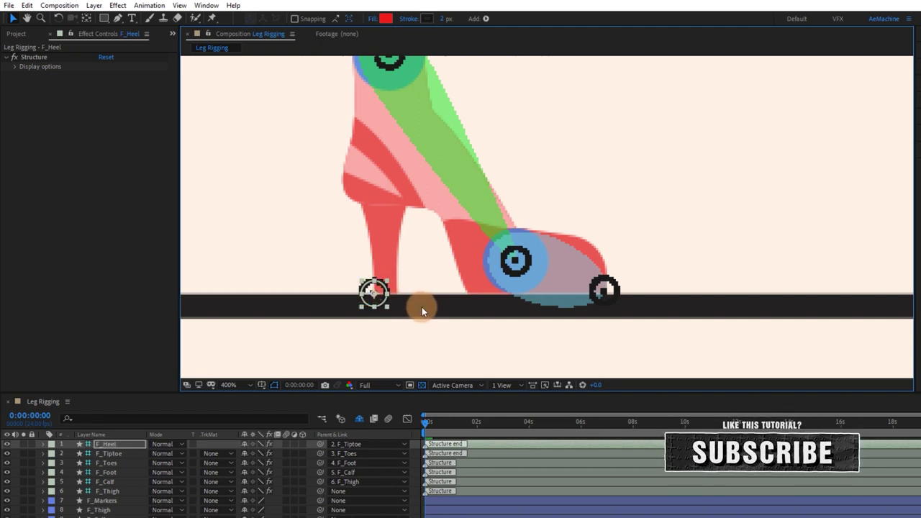
Zoom out to 50% and recentre the view on the whole leg
key(comma)
key(comma)
drag(604, 203, 581, 337)
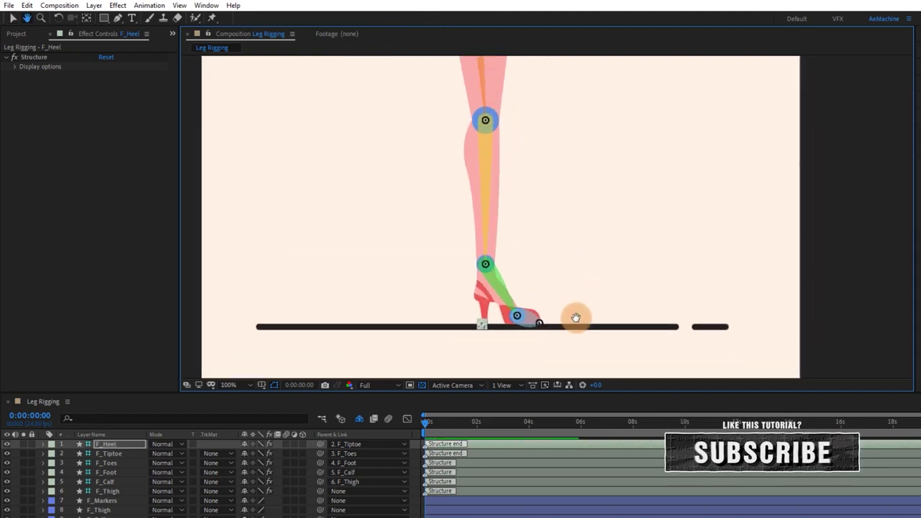
key(comma)
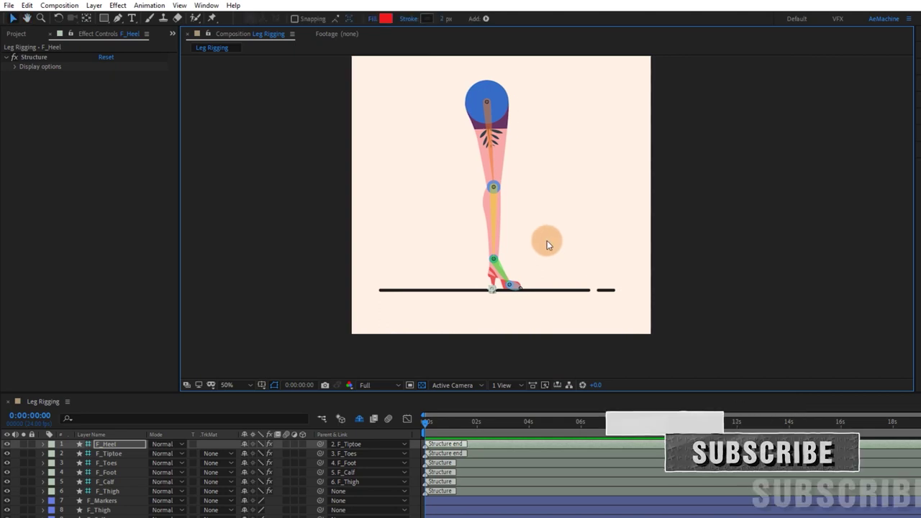
key(v)
key(period)
mouse_move(580, 258)
mouse_down()
mouse_move(583, 238)
mouse_move(575, 257)
mouse_up()
key(comma)
Move the F_Markers layer to the top of the stack and hide it
click(527, 256)
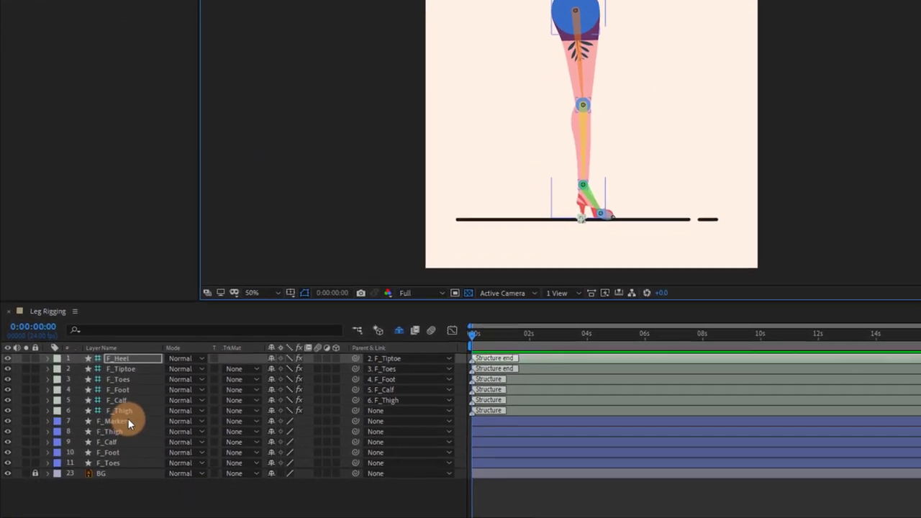
click(124, 421)
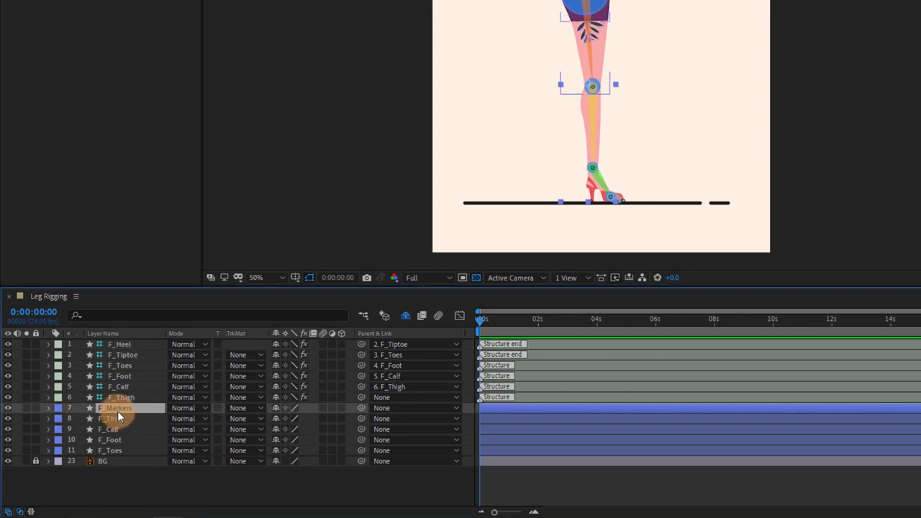
drag(117, 411, 123, 341)
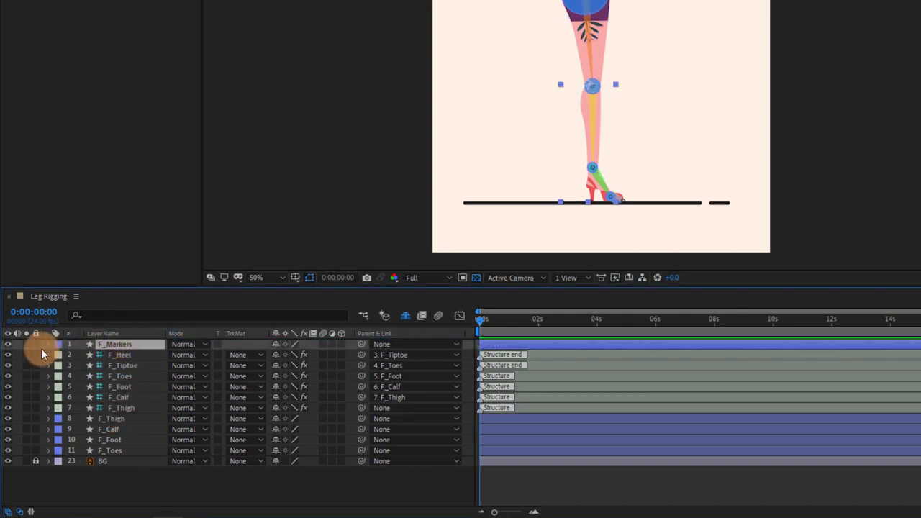
click(8, 344)
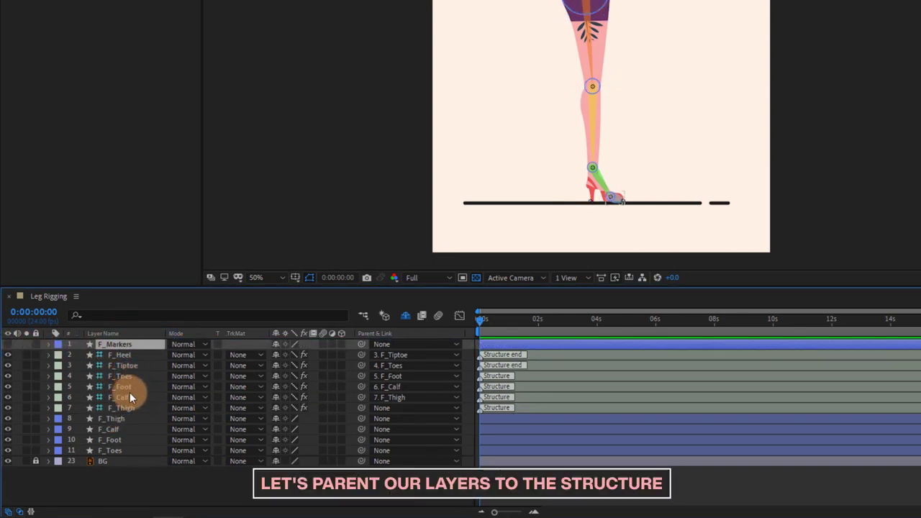
Parent the thigh and calf artwork to the F_Thigh and F_Calf structure layers
click(116, 418)
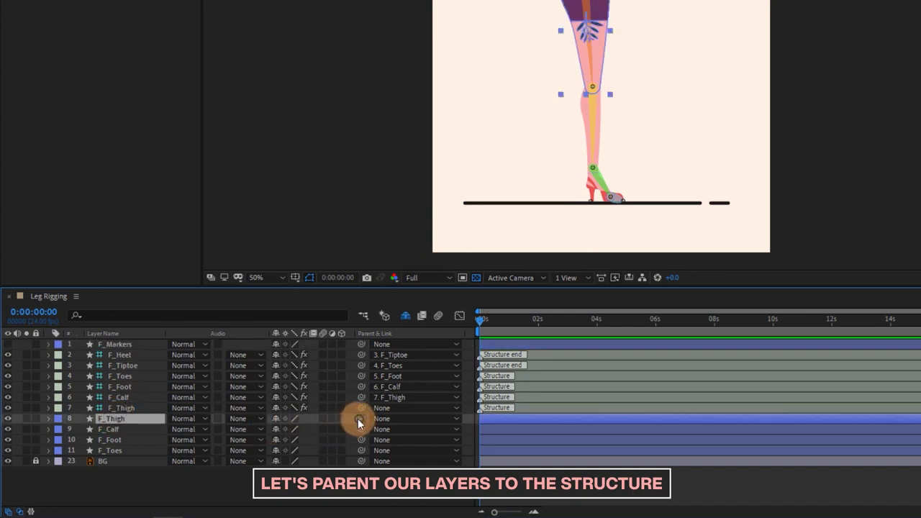
drag(359, 420, 131, 407)
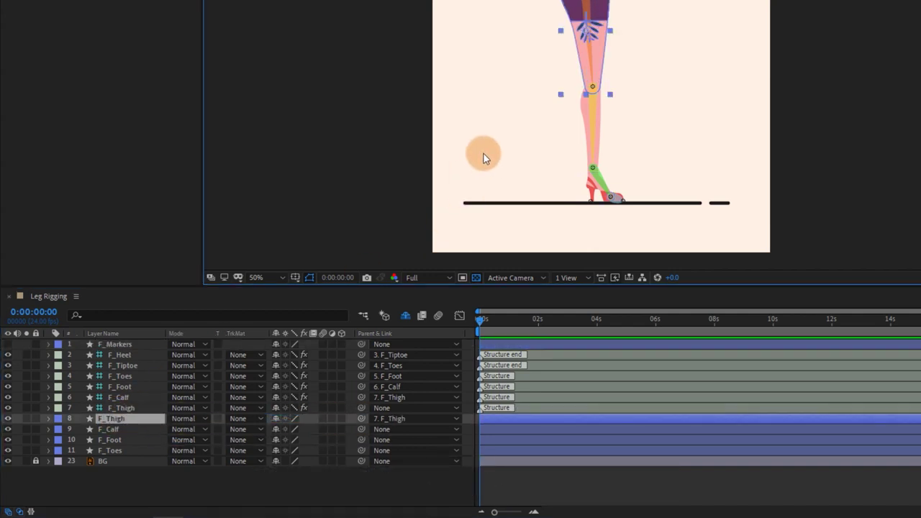
drag(483, 157, 243, 190)
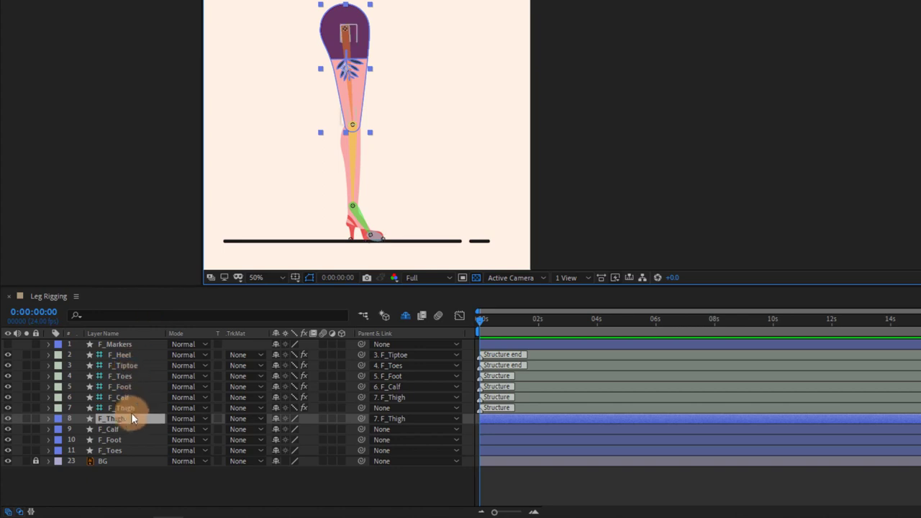
click(112, 429)
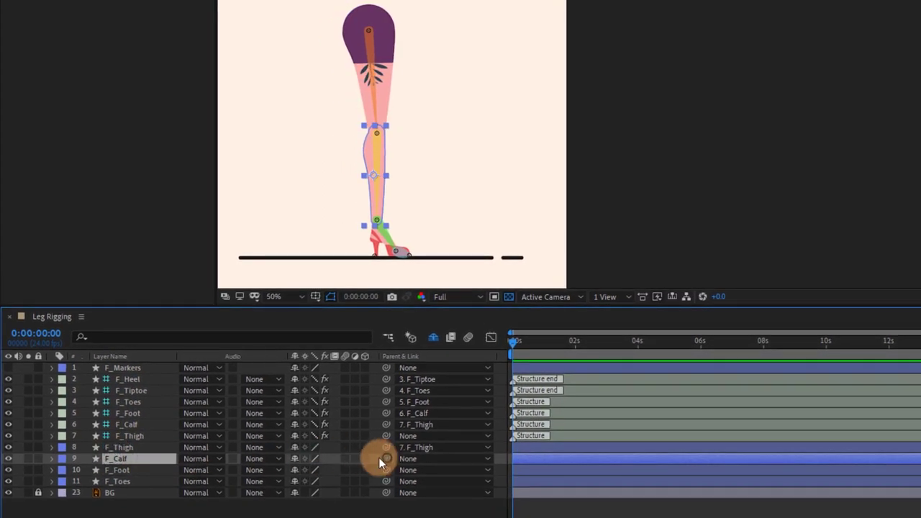
drag(386, 458, 136, 424)
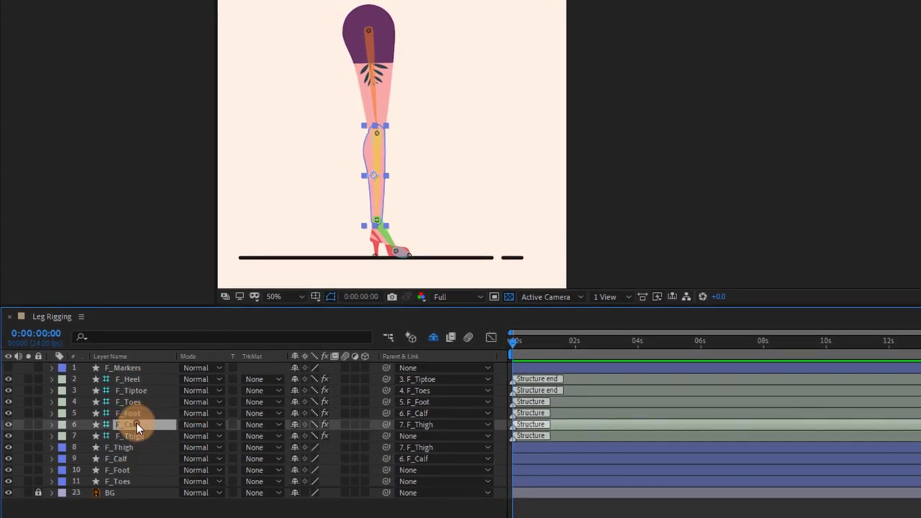
Parent the foot and toes artwork to F_Foot and F_Toes, then select structure layers F_Heel through F_Thigh
click(112, 470)
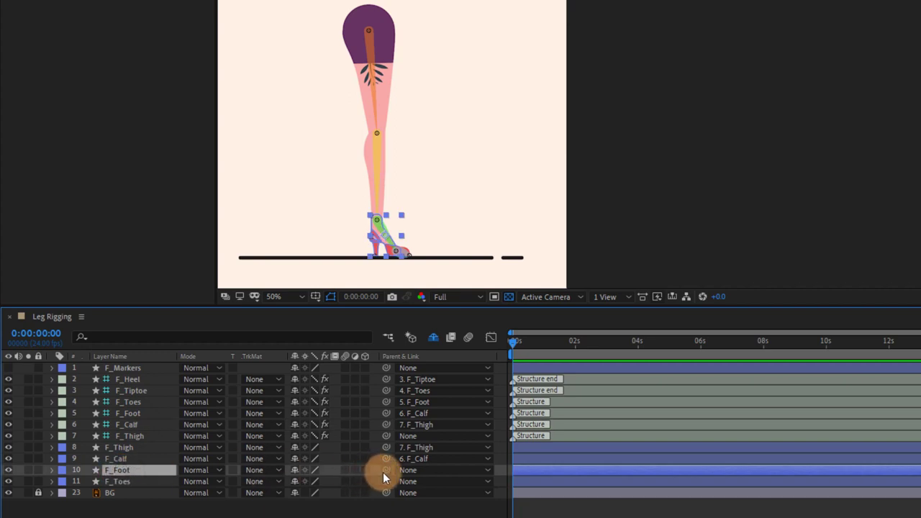
drag(386, 470, 130, 413)
click(124, 482)
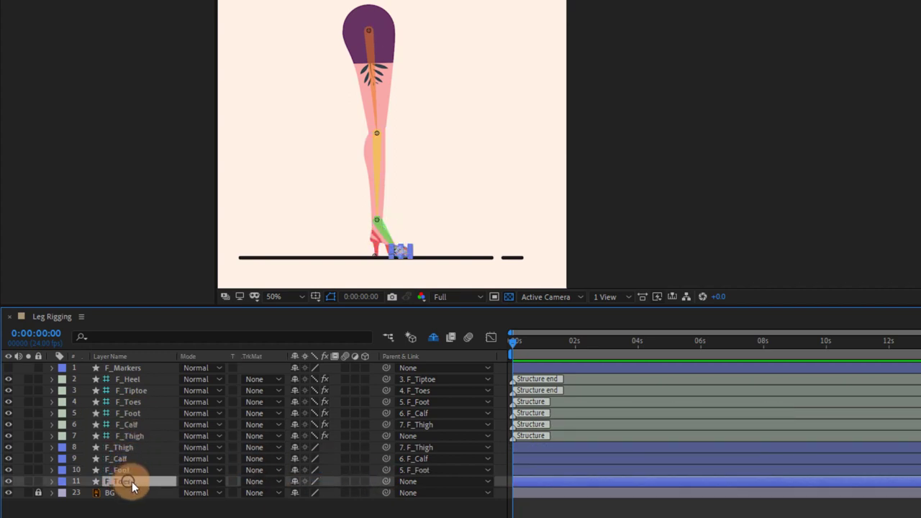
drag(386, 481, 143, 403)
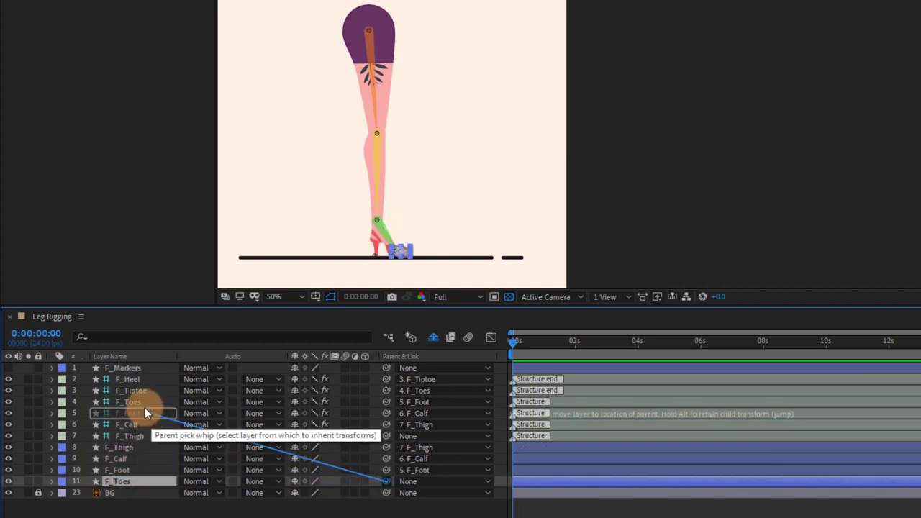
click(136, 434)
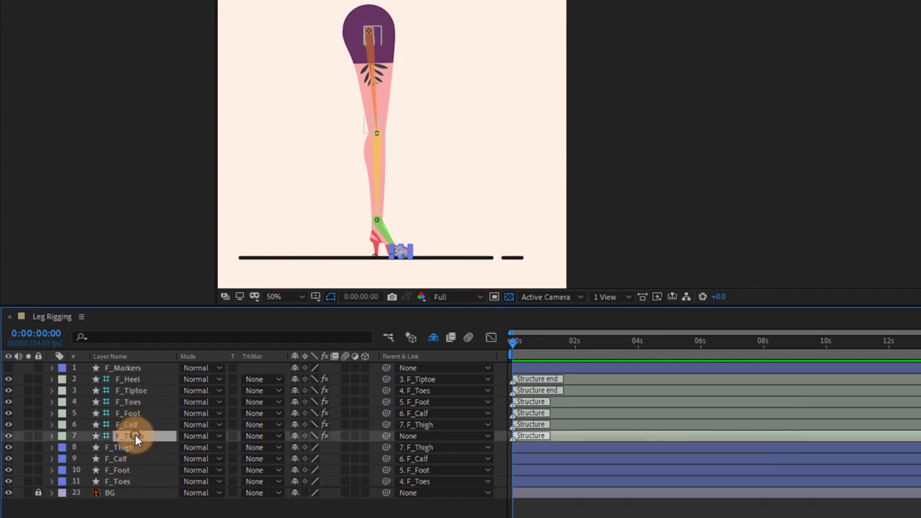
shift+click(136, 379)
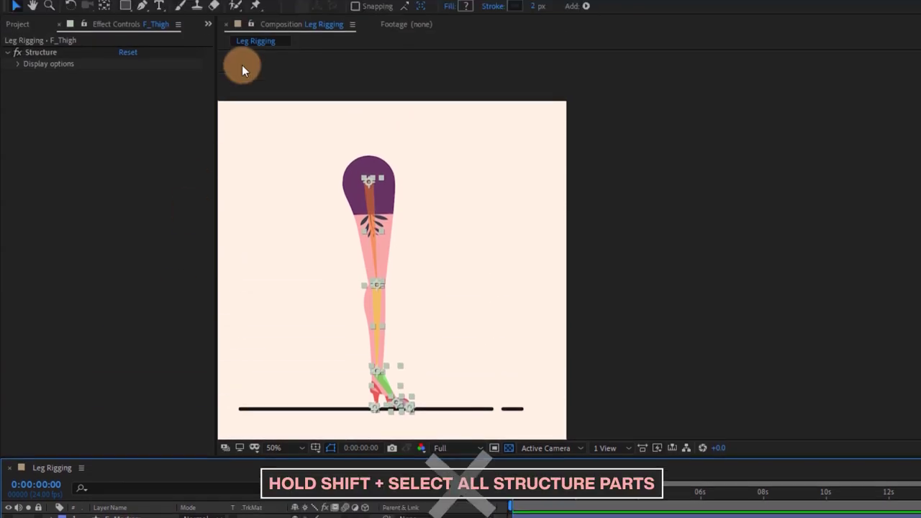
Launch Duik Bassel.2 and run Auto-rig & IK from Links & constraints on the selected leg structure
click(248, 6)
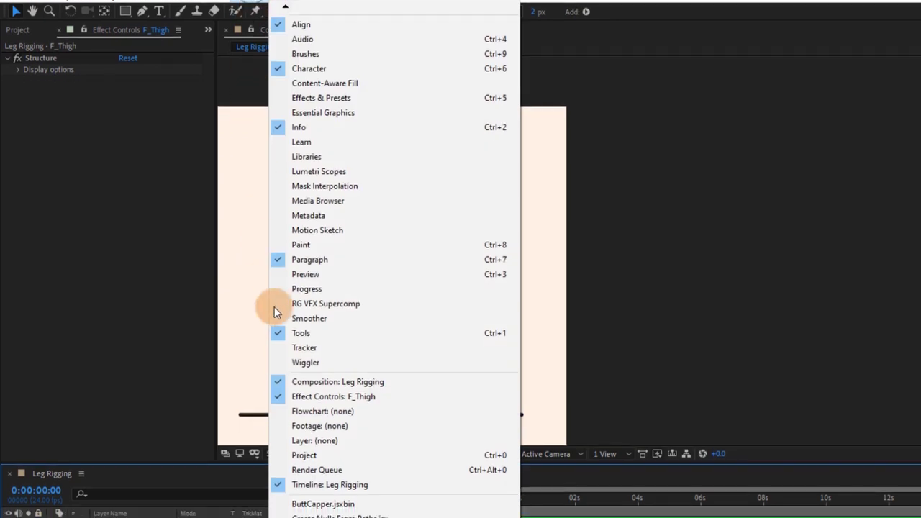
click(304, 369)
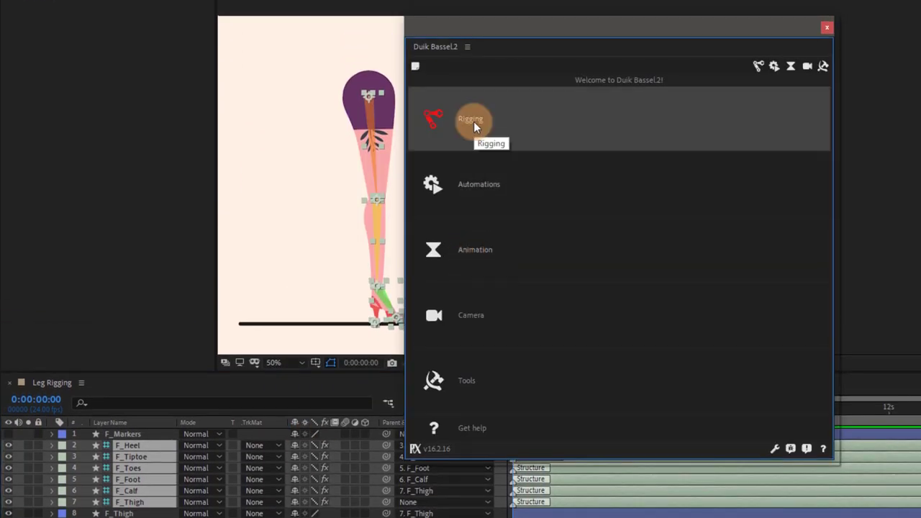
click(474, 123)
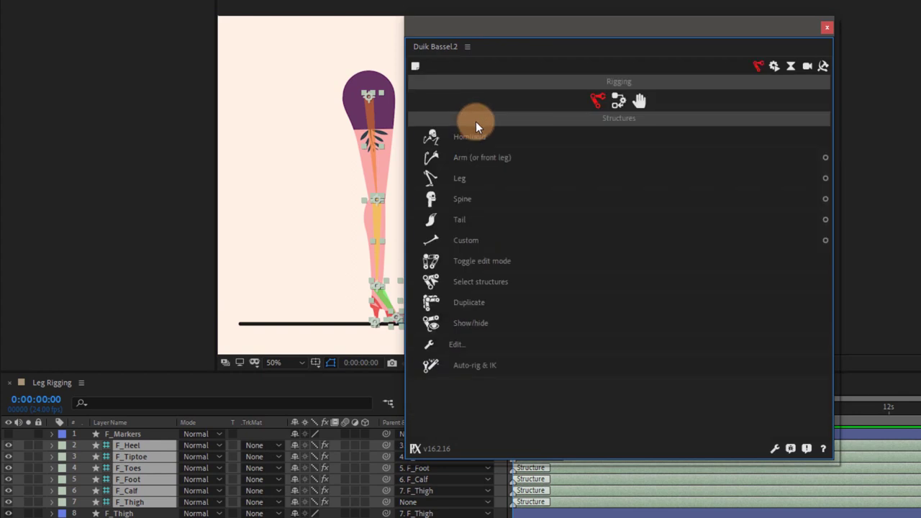
click(616, 101)
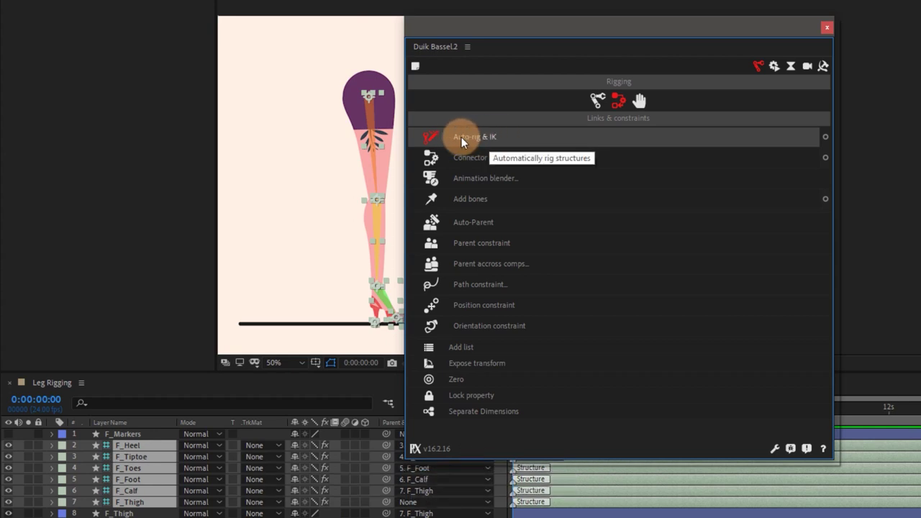
click(481, 157)
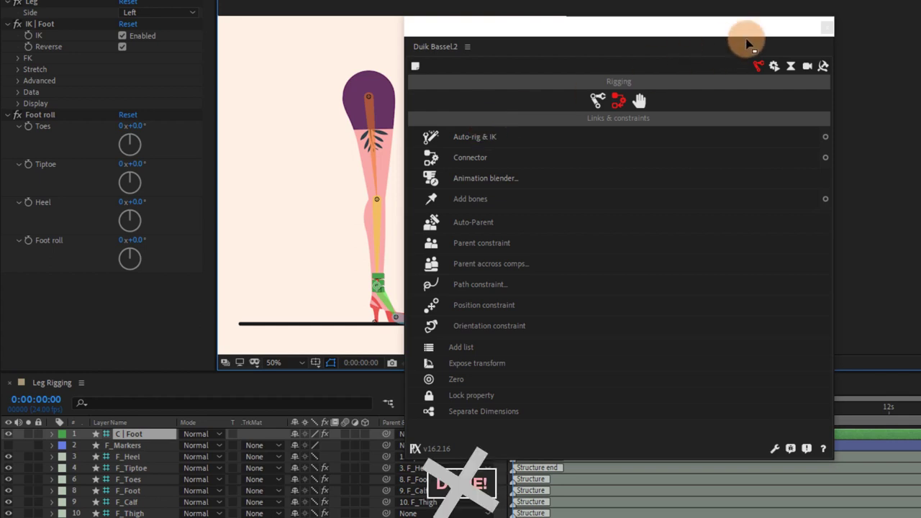
click(827, 27)
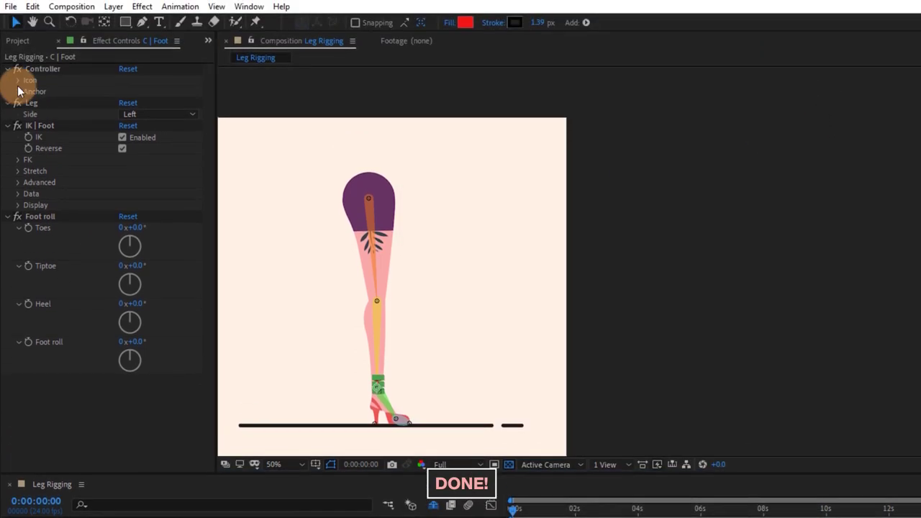
Set the C | Foot controller icon size to 270% and orientation to 84°
click(18, 81)
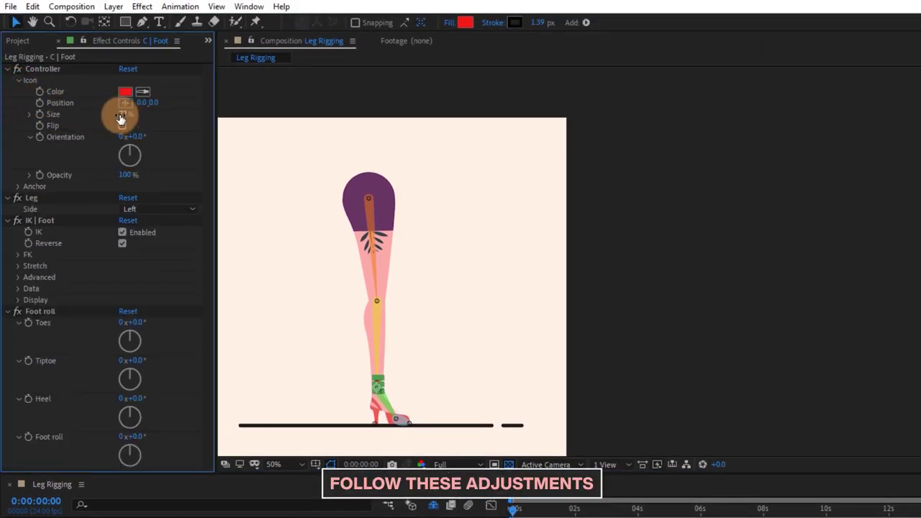
click(136, 114)
text(50)
key(Return)
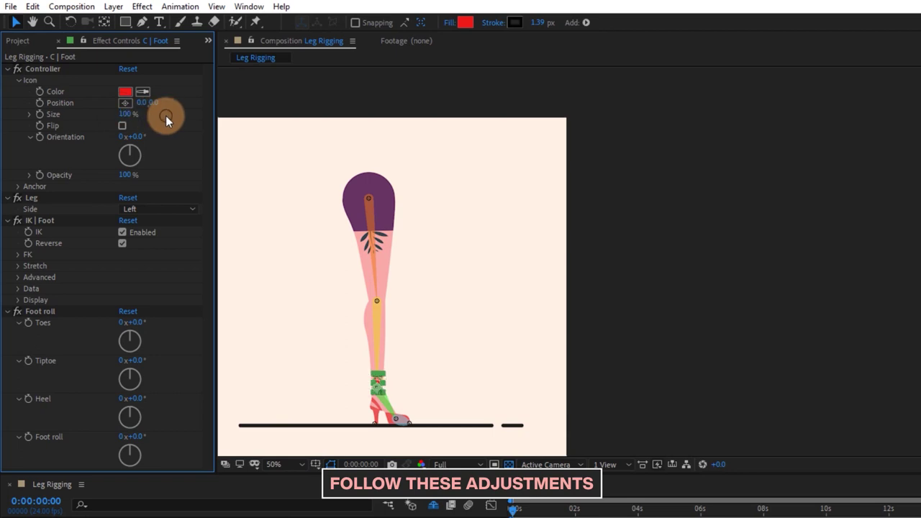
drag(123, 118, 207, 145)
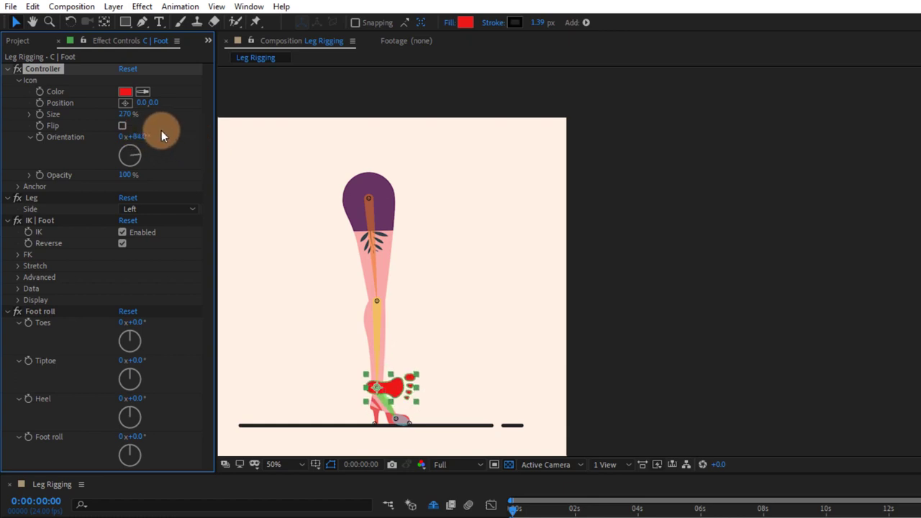
Turn off Auto-Stretch under IK | Foot > Stretch and collapse the Controller, Leg and IK effects
click(18, 266)
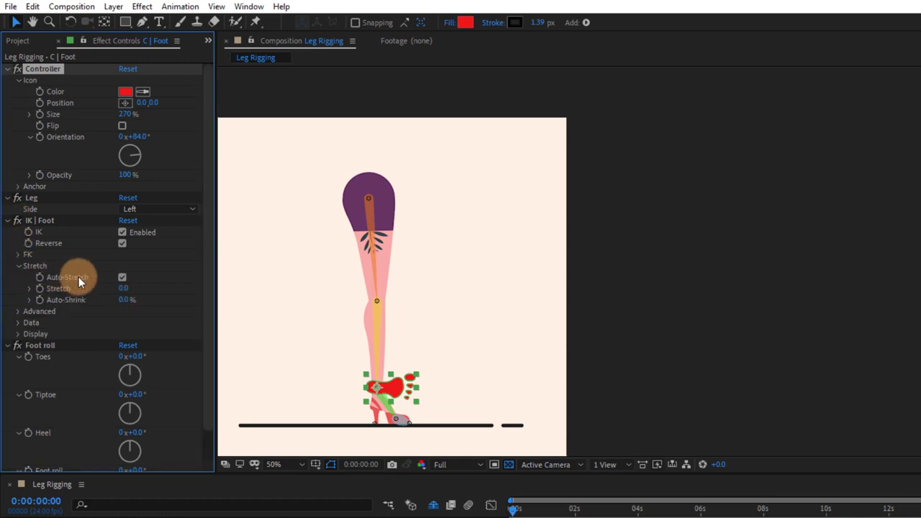
click(121, 278)
click(18, 267)
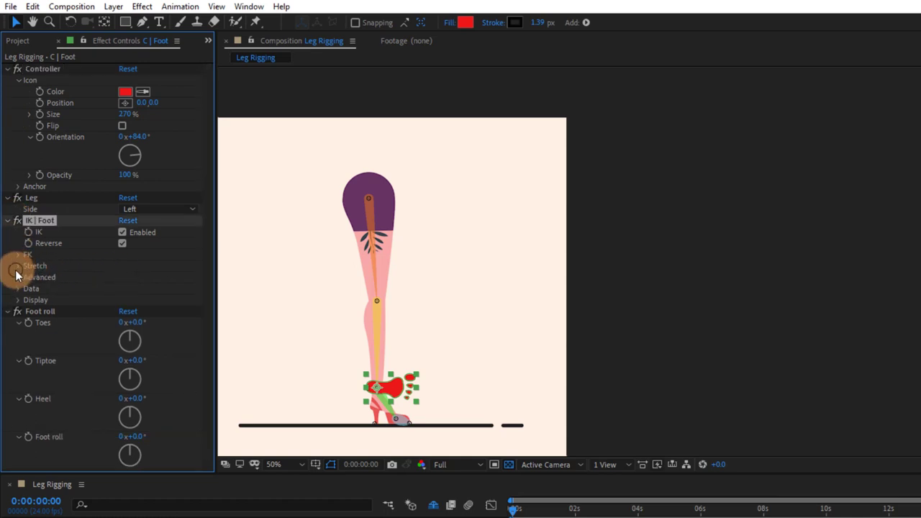
click(7, 222)
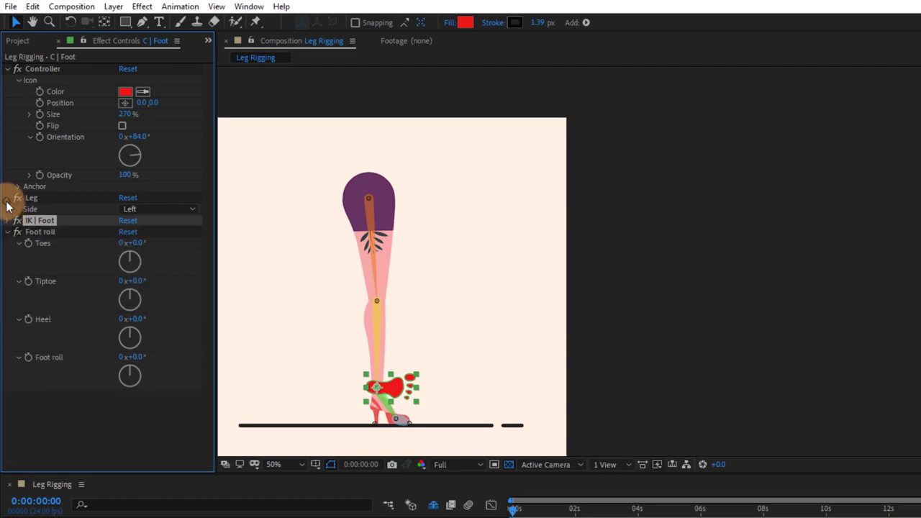
click(8, 198)
click(8, 69)
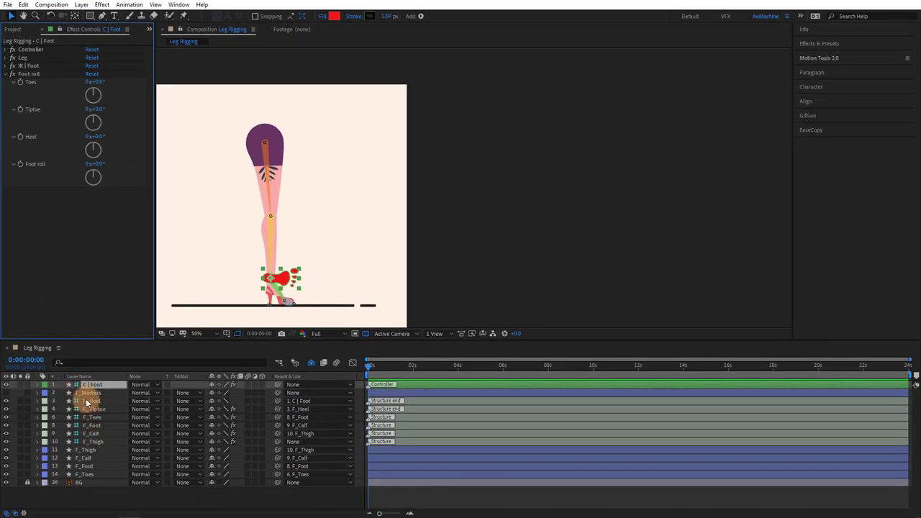
Hide the structure bones F_Heel through F_Thigh
click(96, 402)
shift+click(92, 441)
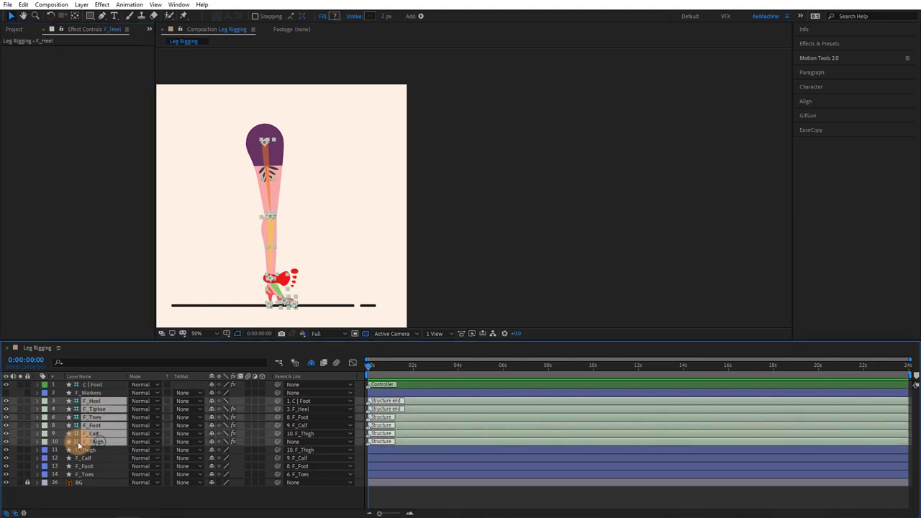
click(5, 442)
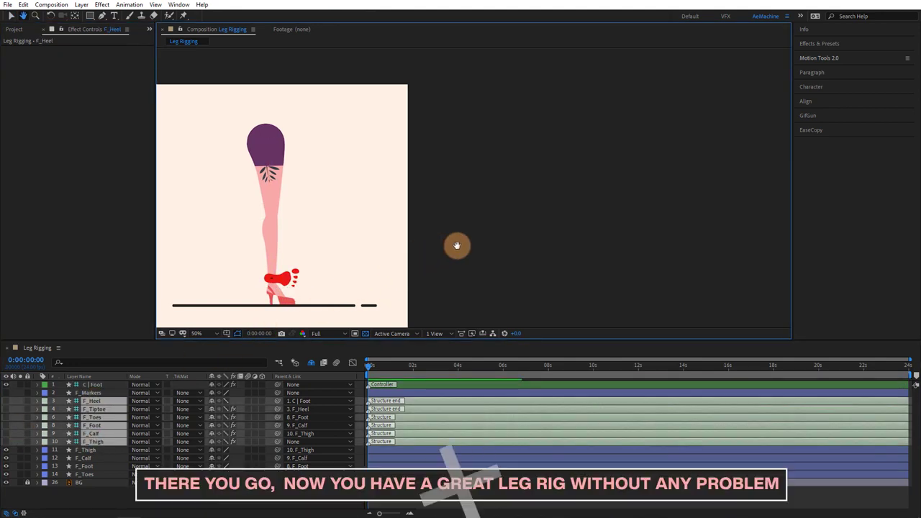
Test-drag the C | Foot controller to bend the leg, then rotate it to lie flat
drag(374, 270, 565, 238)
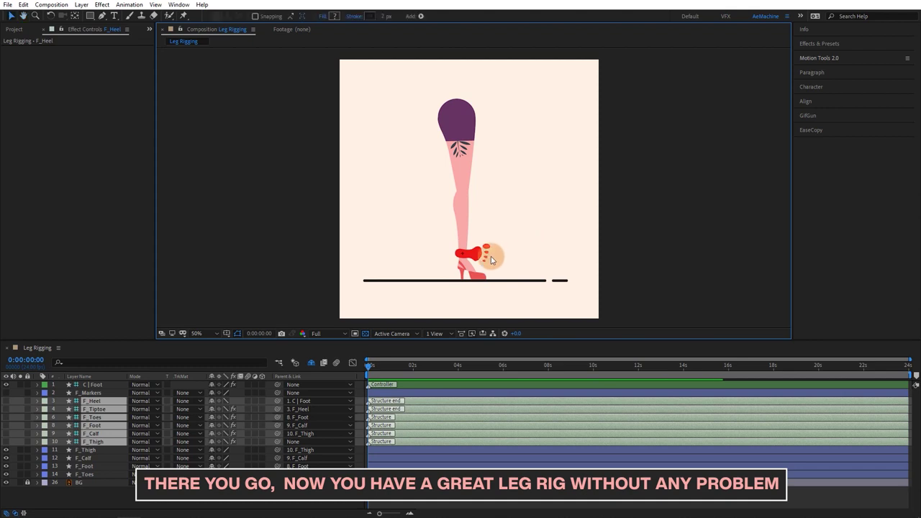
mouse_move(471, 253)
mouse_down()
mouse_move(488, 222)
mouse_move(460, 259)
mouse_move(405, 174)
mouse_move(450, 234)
mouse_up()
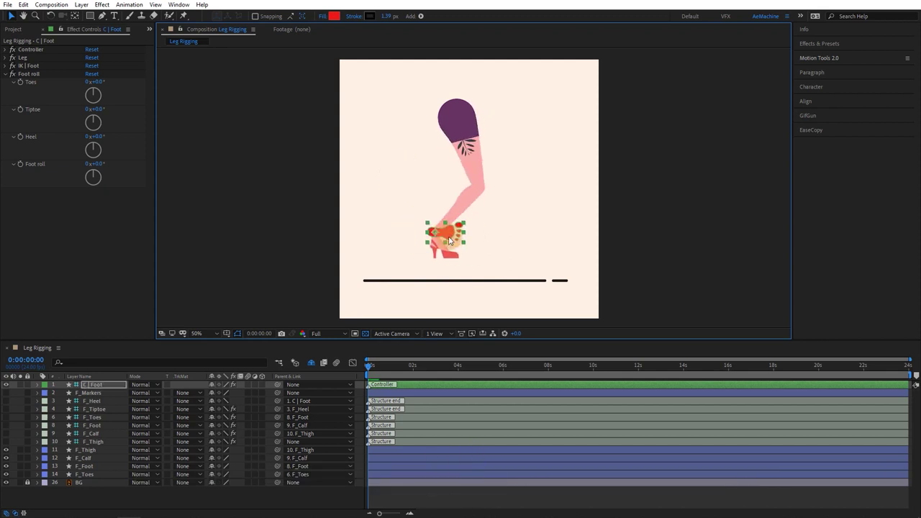
scroll(450, 241, up, 2)
key(w)
mouse_move(442, 223)
mouse_down()
mouse_move(420, 248)
mouse_move(440, 238)
mouse_move(434, 226)
mouse_up()
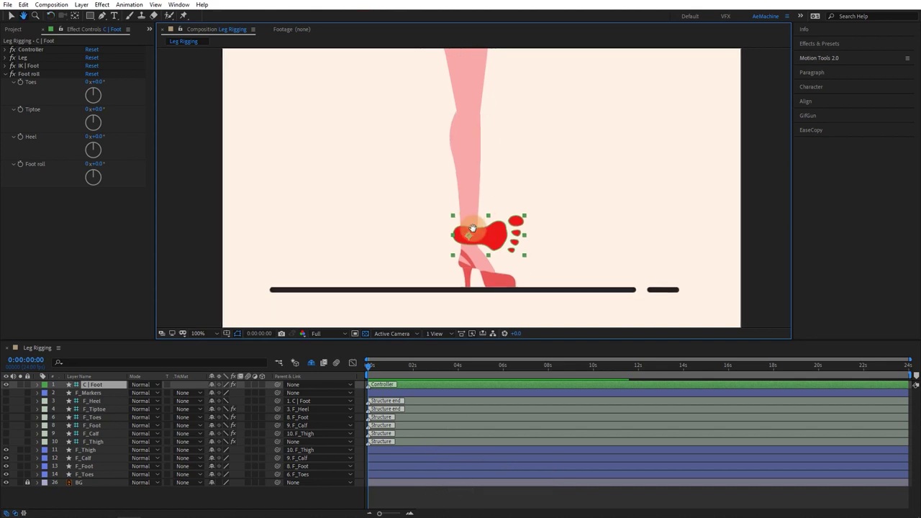
Scrub the C | Foot controller's Foot roll value to test several roll poses
click(145, 355)
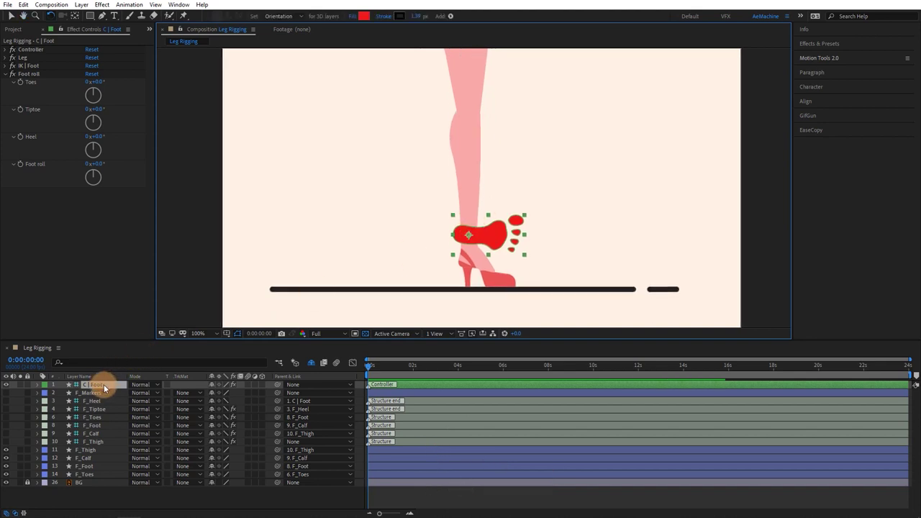
click(105, 221)
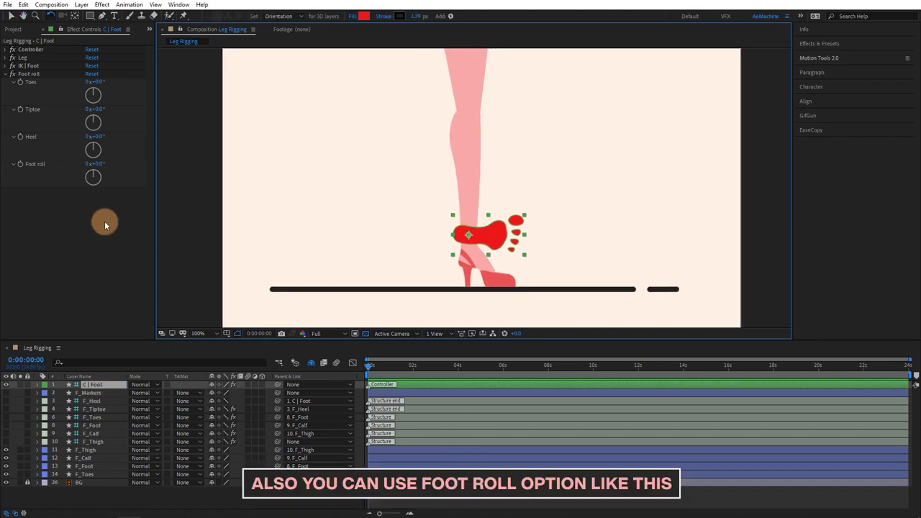
drag(97, 166, 112, 176)
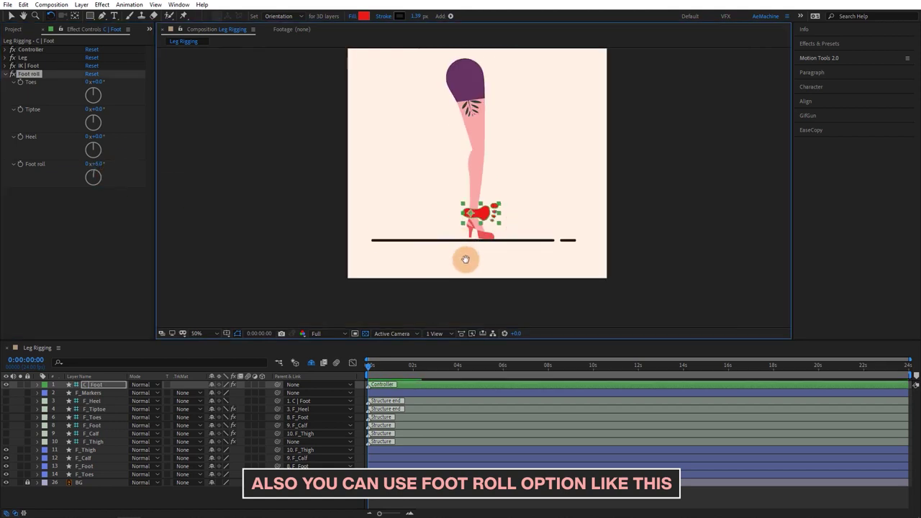
drag(108, 164, 113, 170)
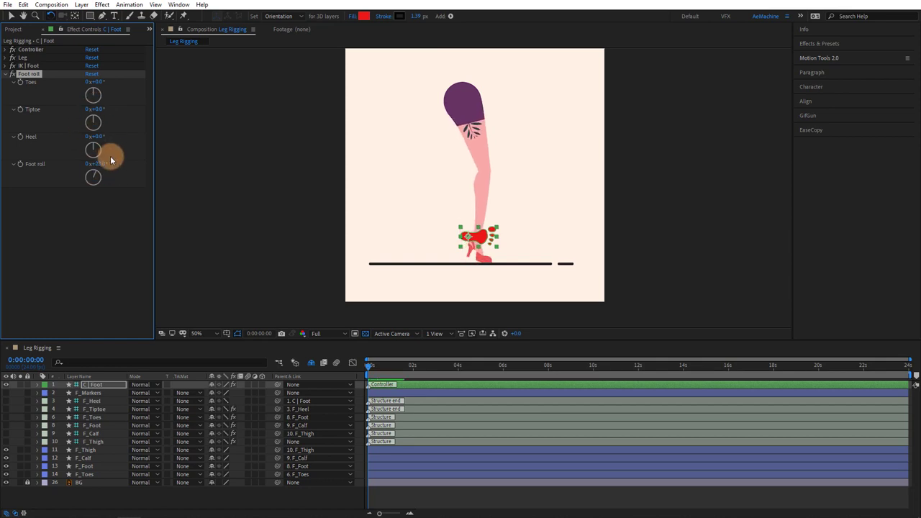
drag(99, 164, 99, 216)
Test the Tiptoe, Toes and Heel controls, leaving Toes at 1° and Heel at 16°
mouse_move(98, 113)
mouse_down()
mouse_move(91, 112)
mouse_move(106, 130)
mouse_move(94, 123)
mouse_up()
mouse_move(92, 85)
mouse_down()
mouse_move(113, 83)
mouse_move(112, 96)
mouse_up()
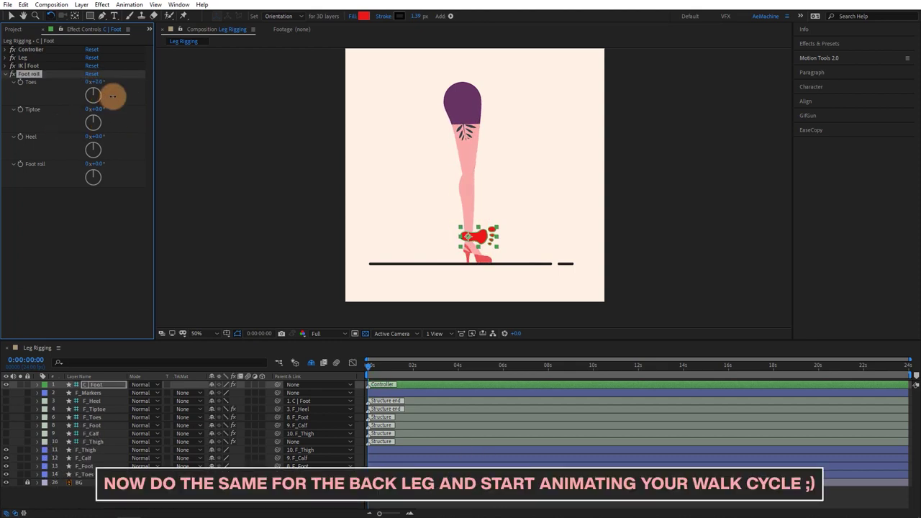
scroll(475, 294, up, 2)
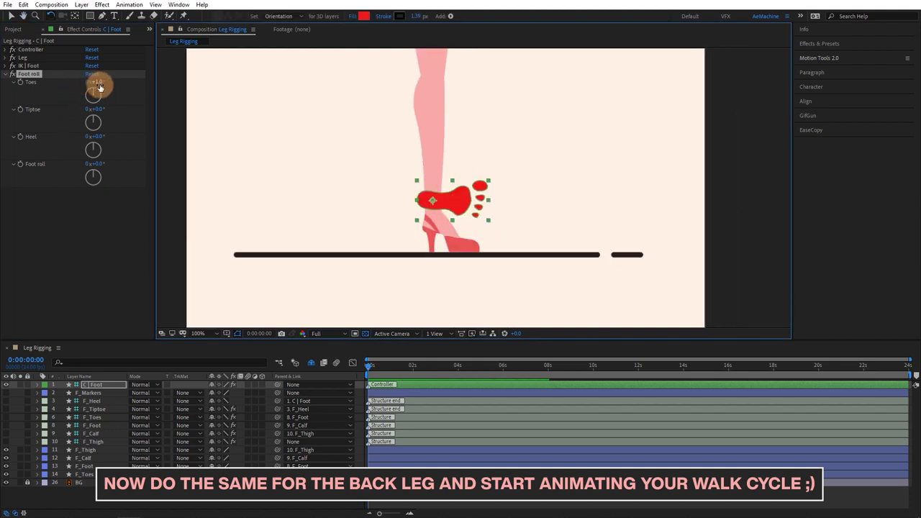
drag(99, 86, 109, 85)
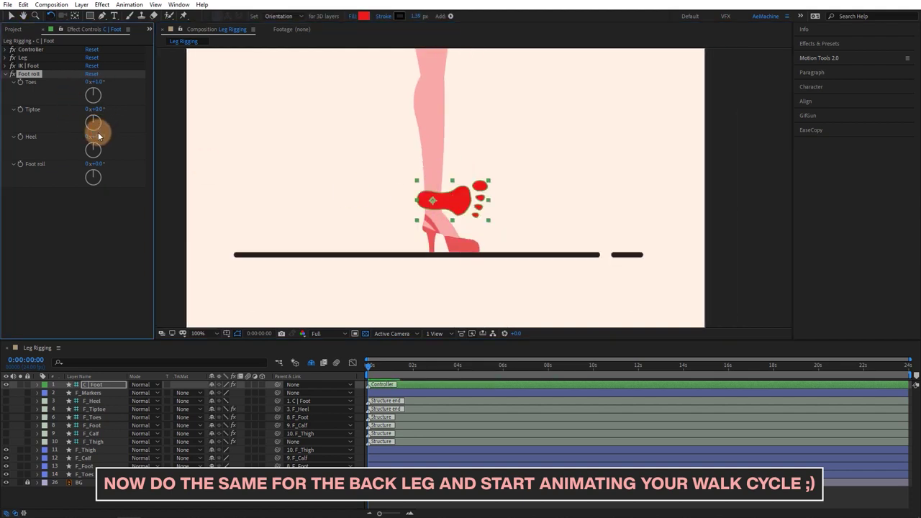
mouse_move(101, 136)
mouse_down()
mouse_move(72, 133)
mouse_move(103, 138)
mouse_up()
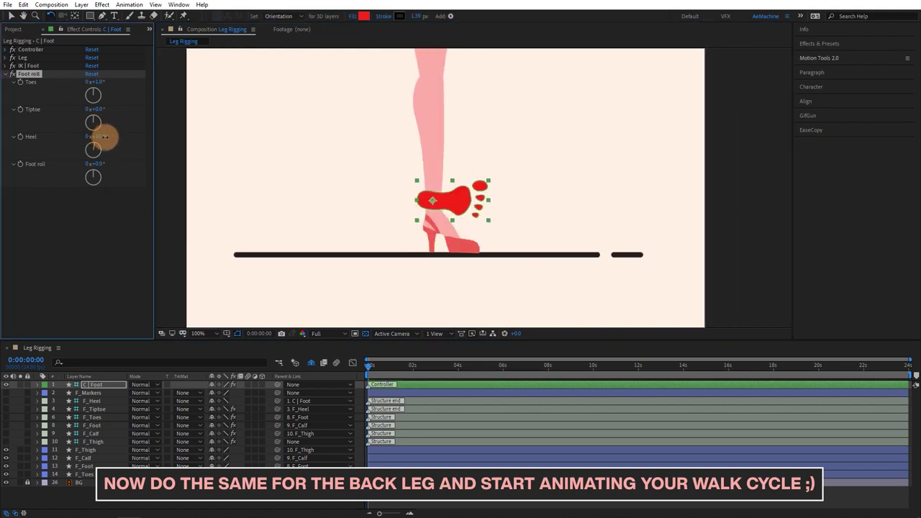
scroll(401, 195, down, 1)
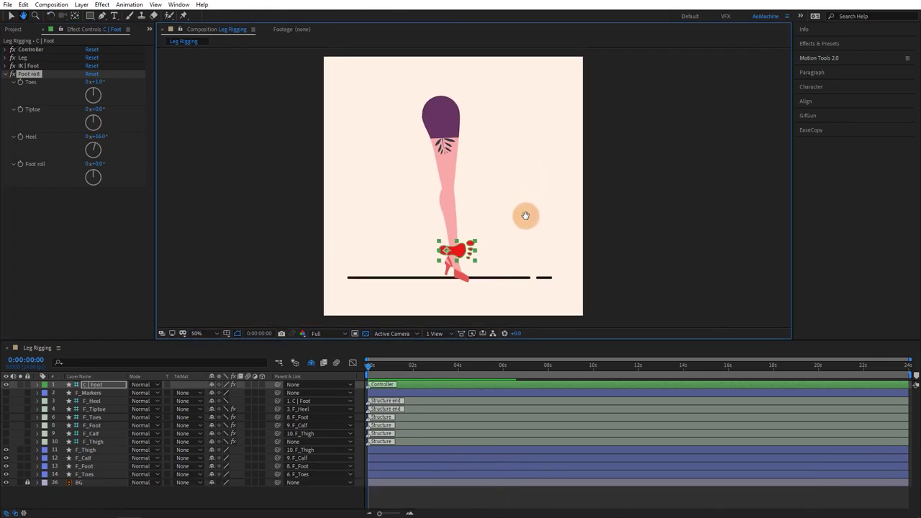